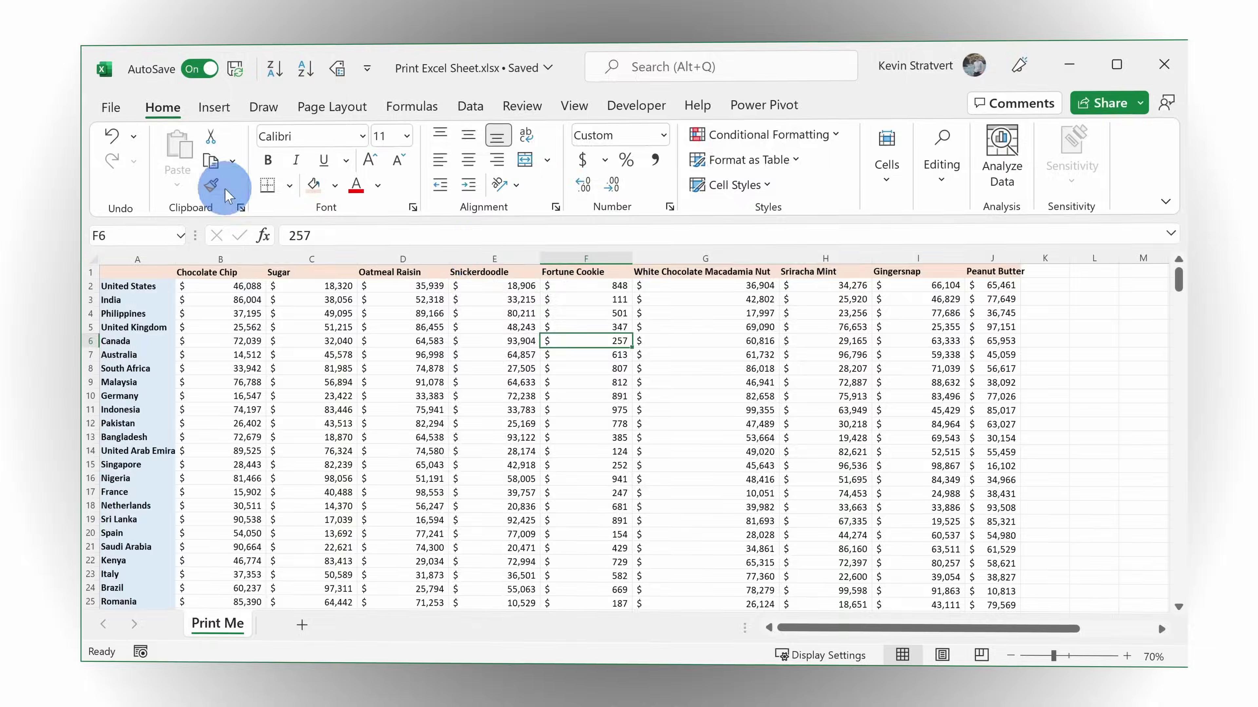
- Open File > Print, then select cells A1 through G8 on the cookie sheet
left_click(111, 107)
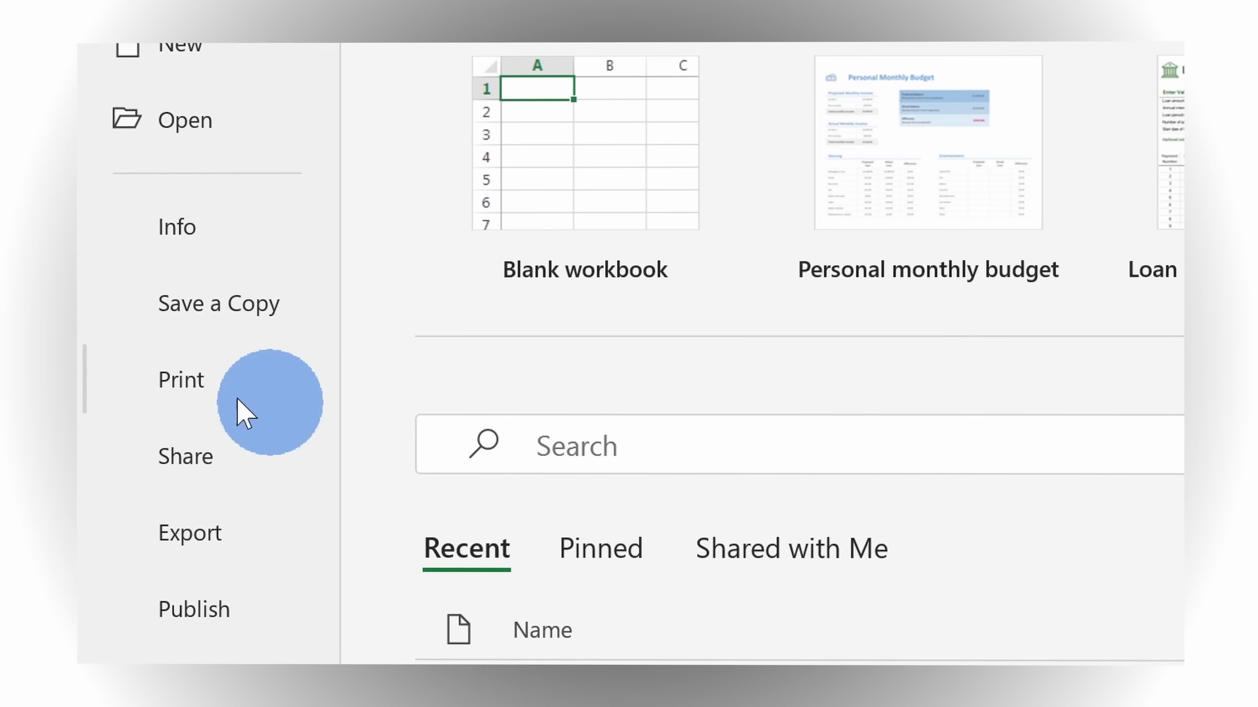
left_click(226, 391)
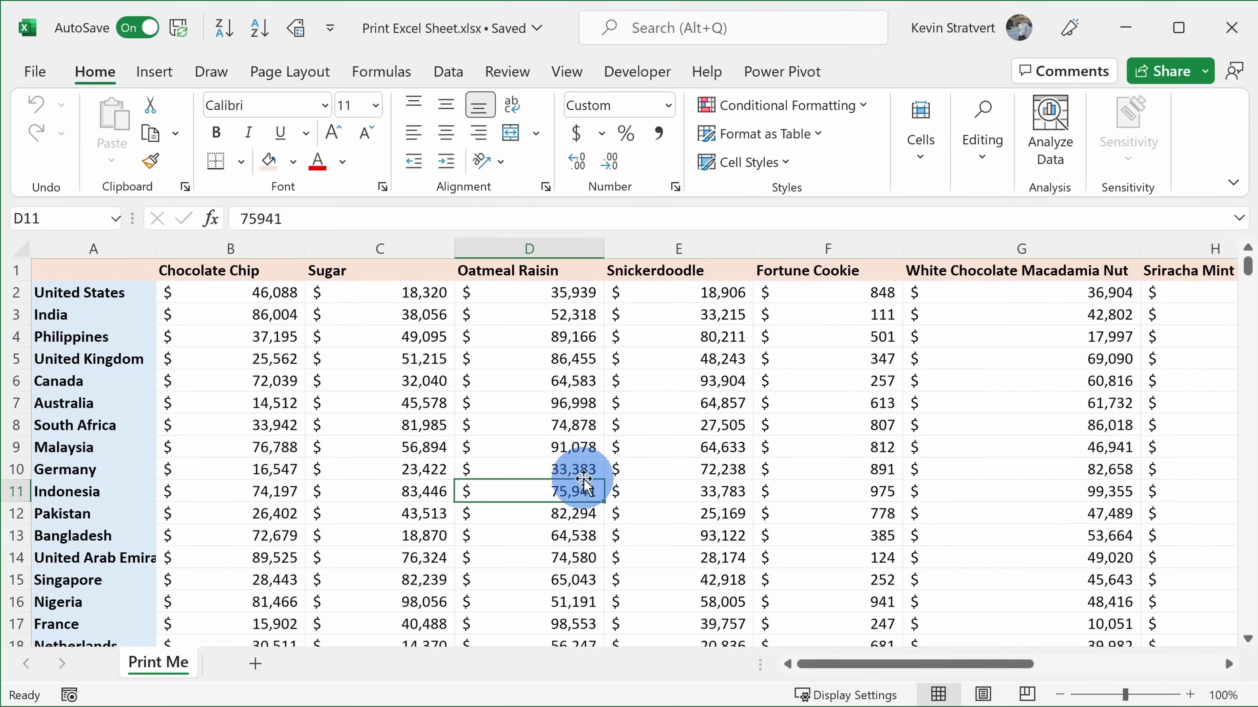
left_click_drag(96, 281, 1010, 424)
scroll(1011, 424, "down", 2)
scroll(505, 331, "down", 12)
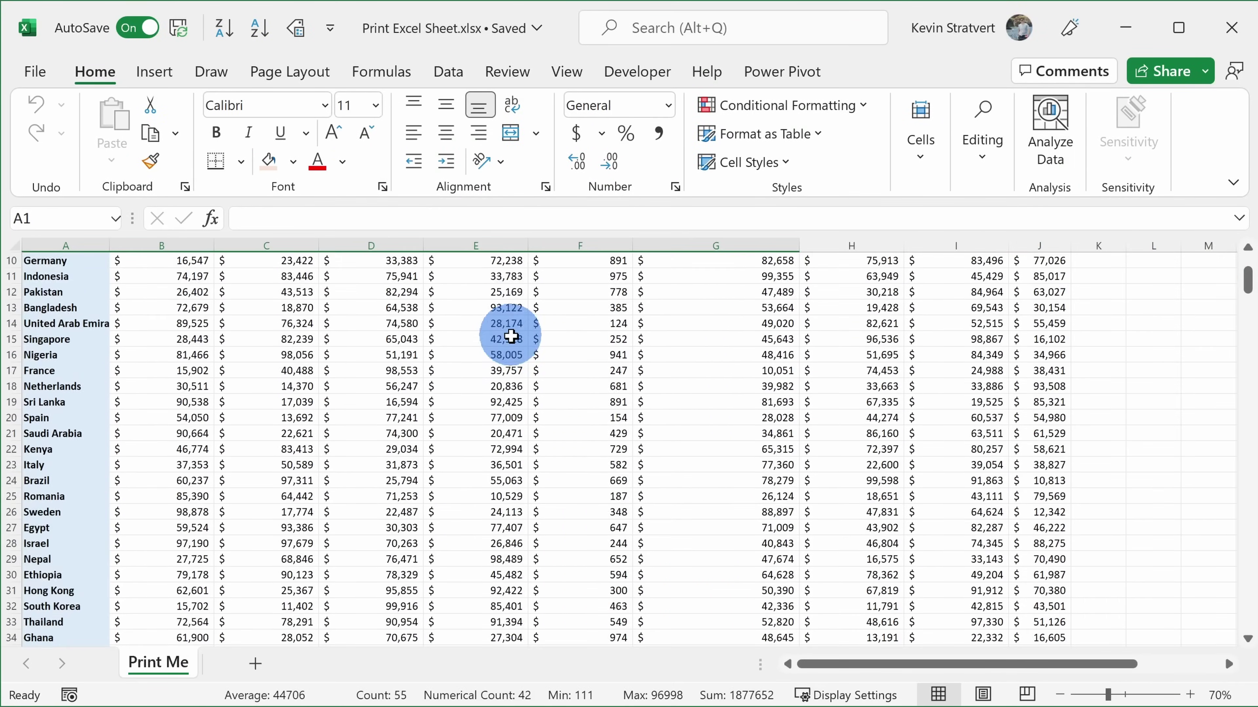
scroll(526, 369, "up", 6)
scroll(526, 370, "up", 6)
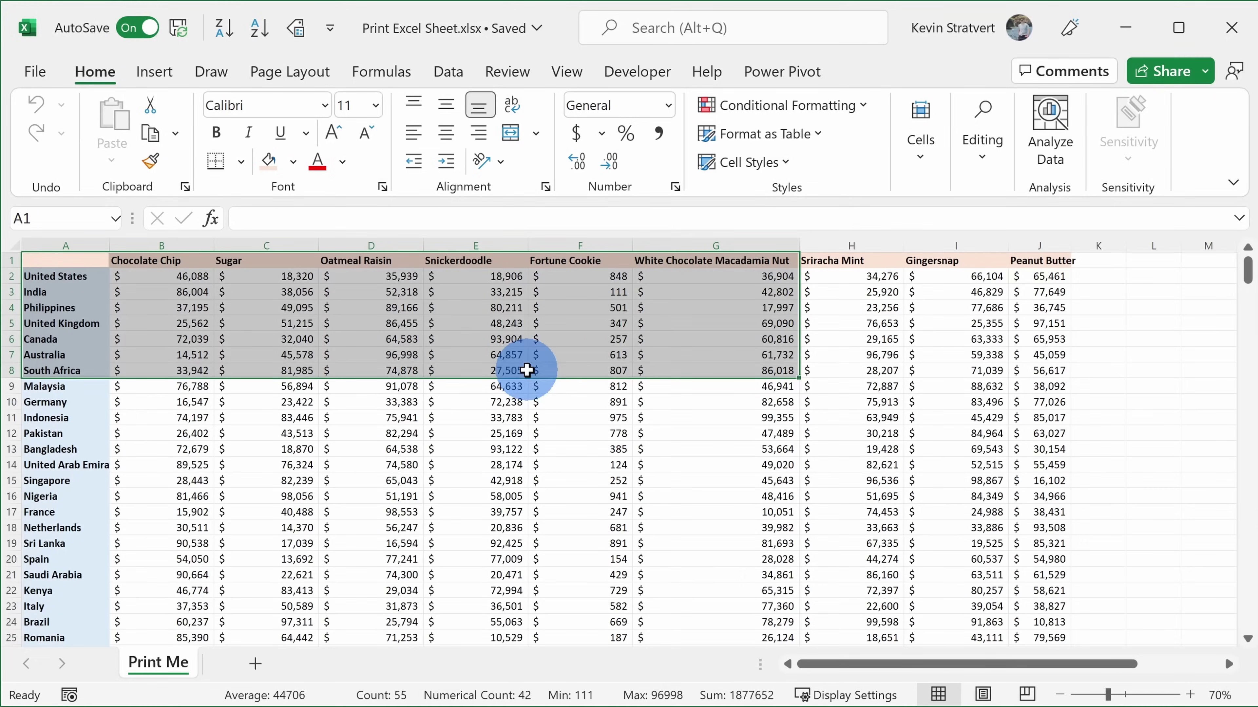
- Reduce the selection to cell F6 and bring up the 7-page Print preview with Ctrl+P
left_click(619, 337)
left_click(35, 73)
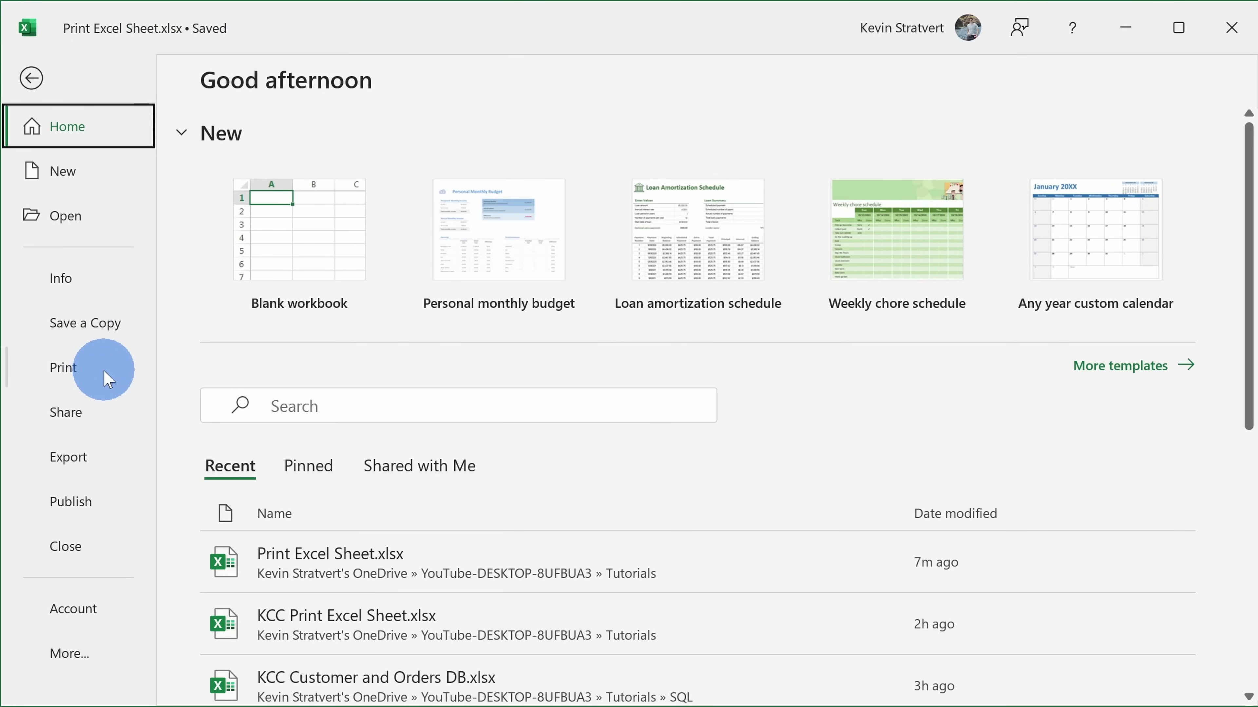
key("Escape")
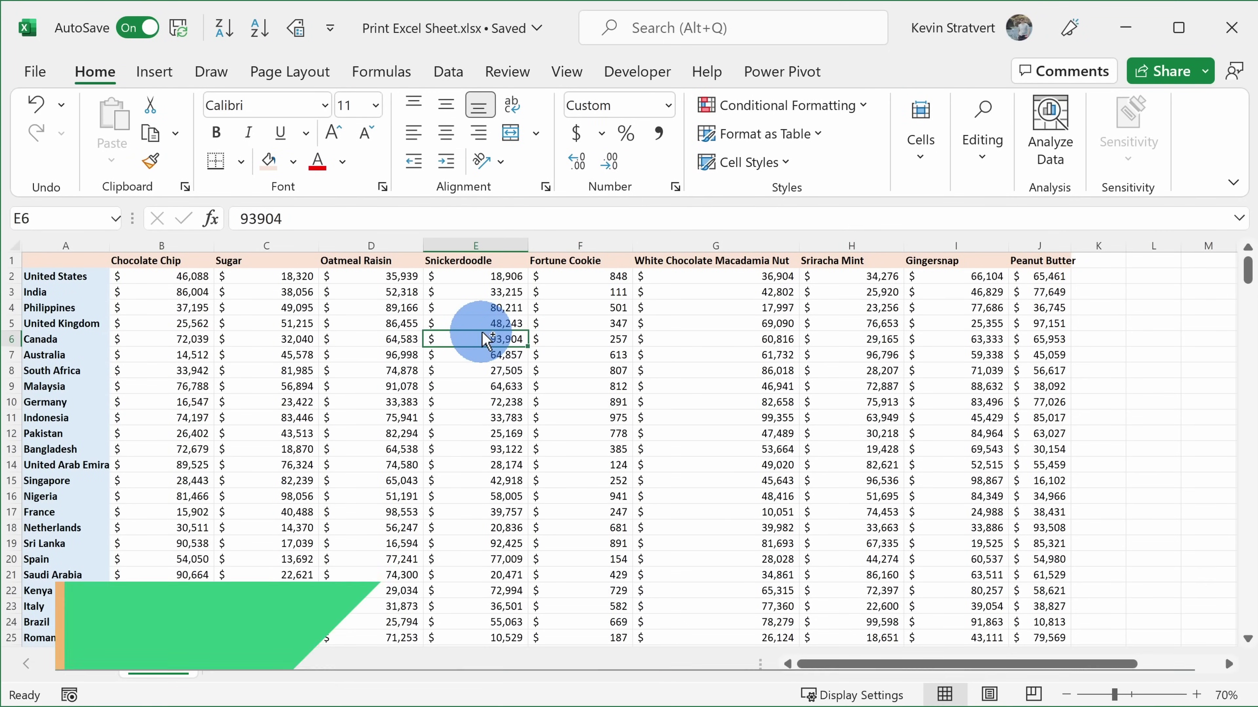
key("ctrl+p")
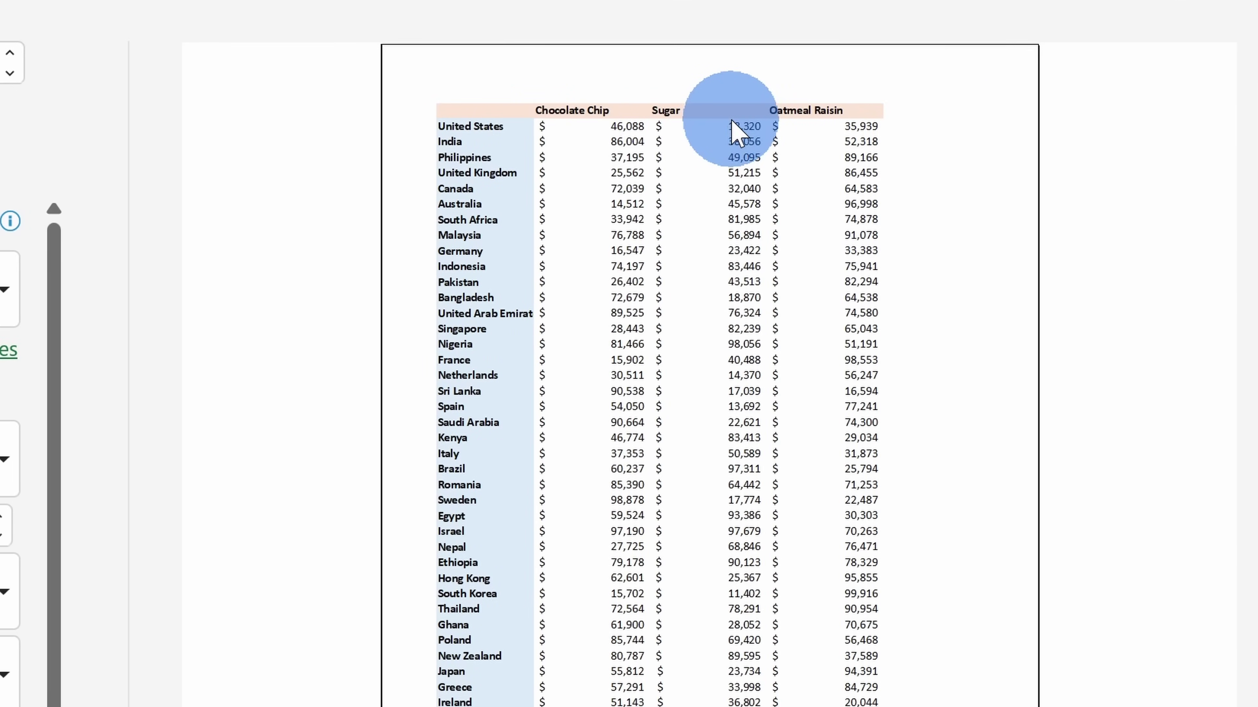
- Page through all seven previews to the New Cookie Ideas page, then return to the worksheet
scroll(735, 132, "down", 2)
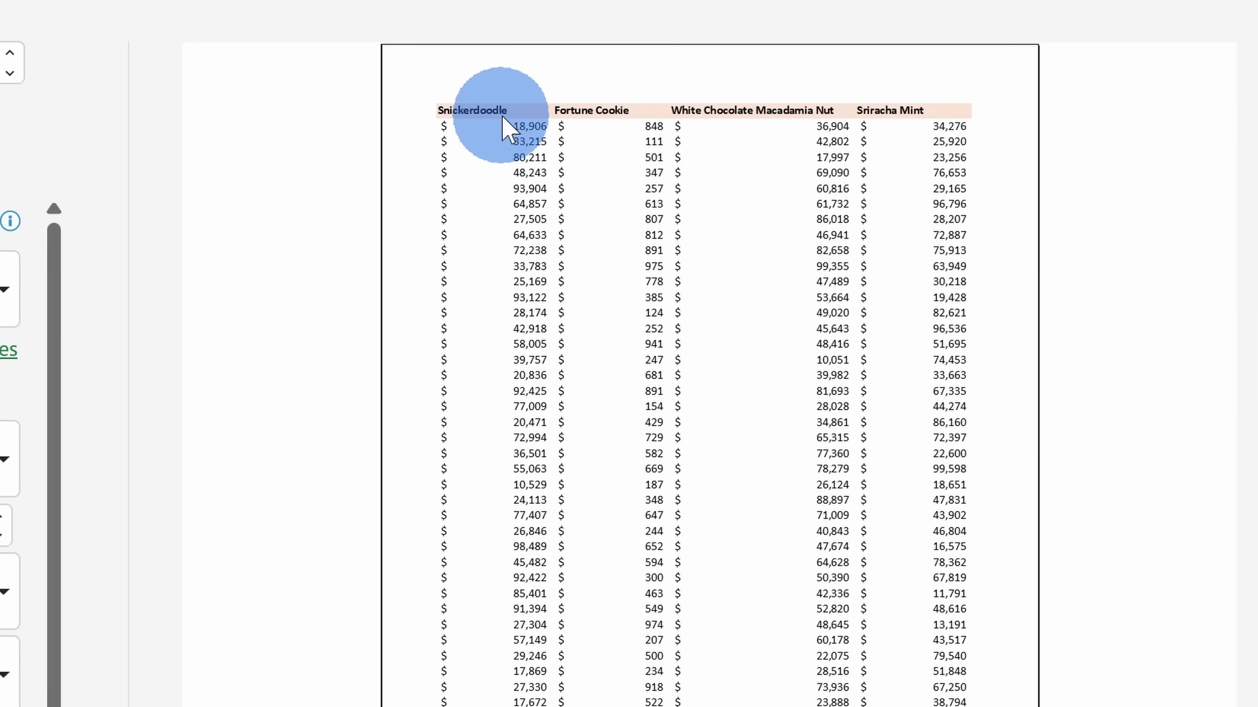
scroll(856, 124, "down", 3)
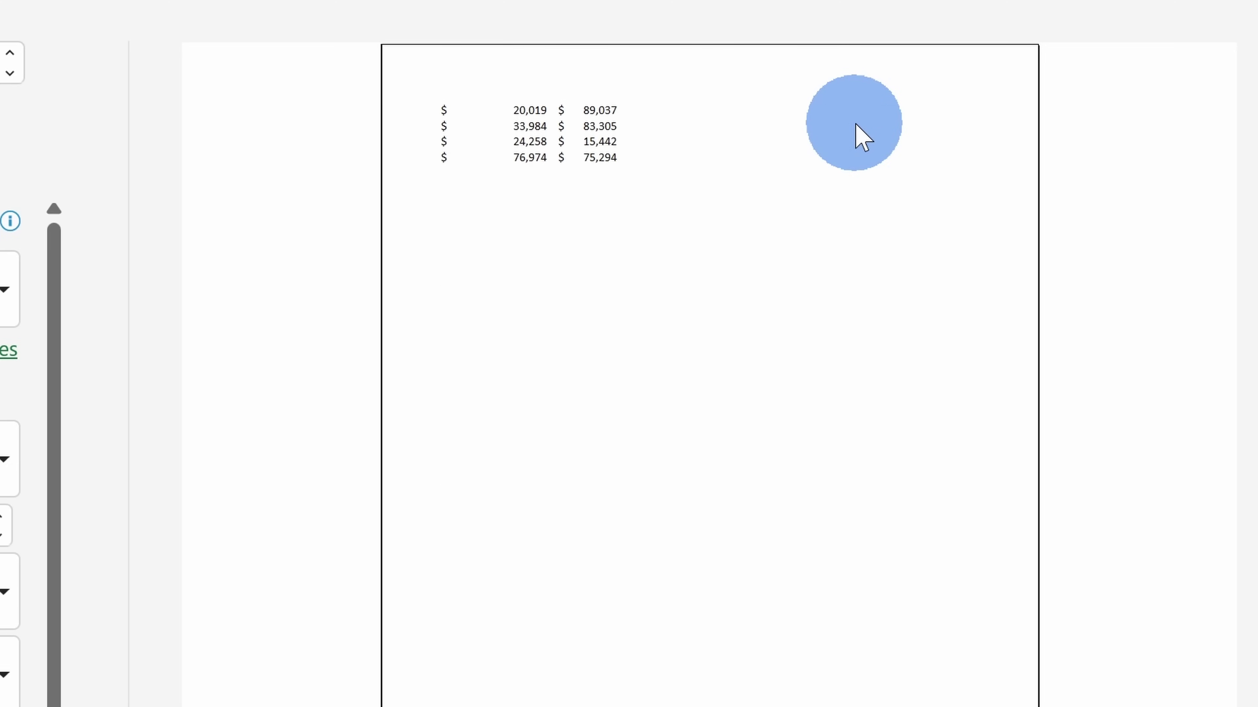
scroll(864, 137, "down", 1)
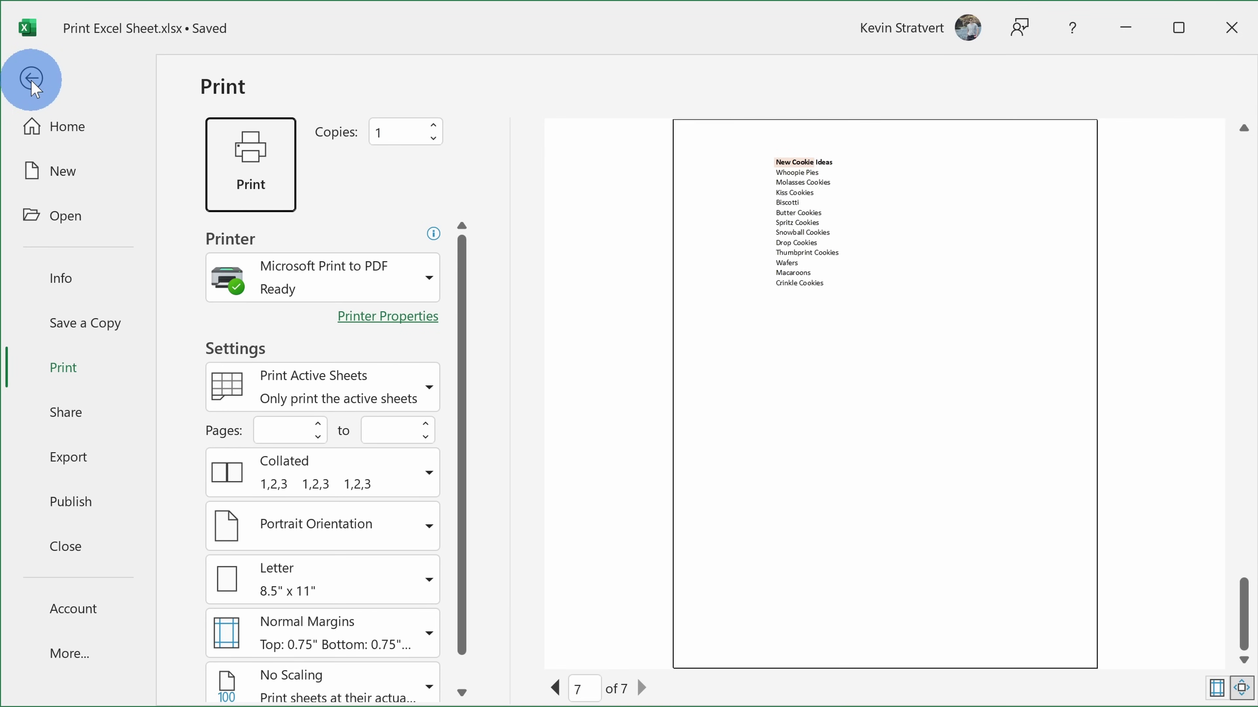
left_click(32, 80)
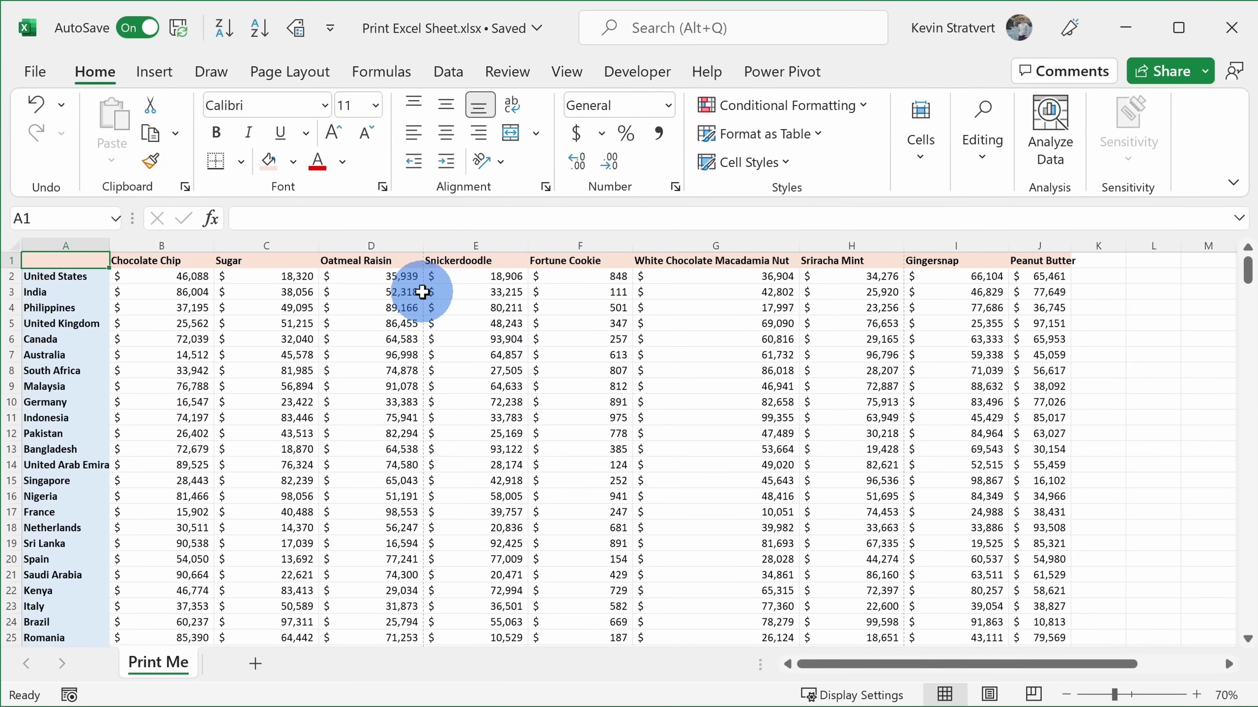
scroll(422, 292, "down", 7)
scroll(422, 303, "down", 3)
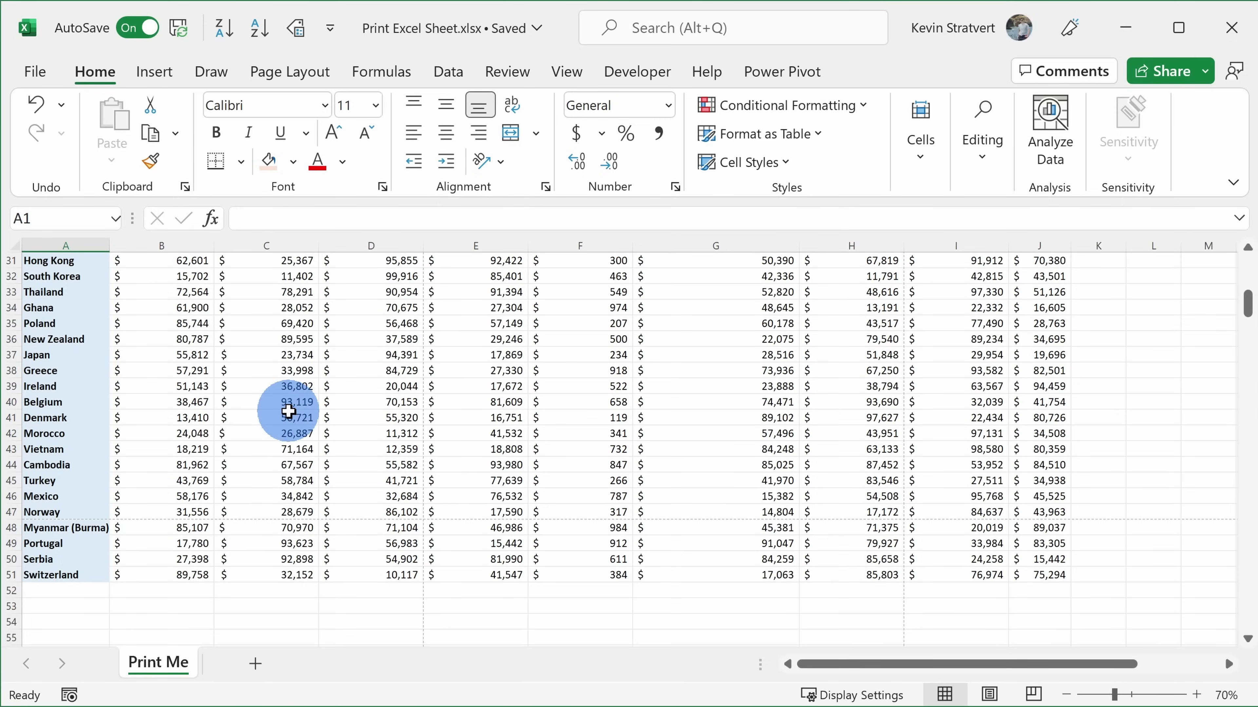
scroll(288, 411, "down", 3)
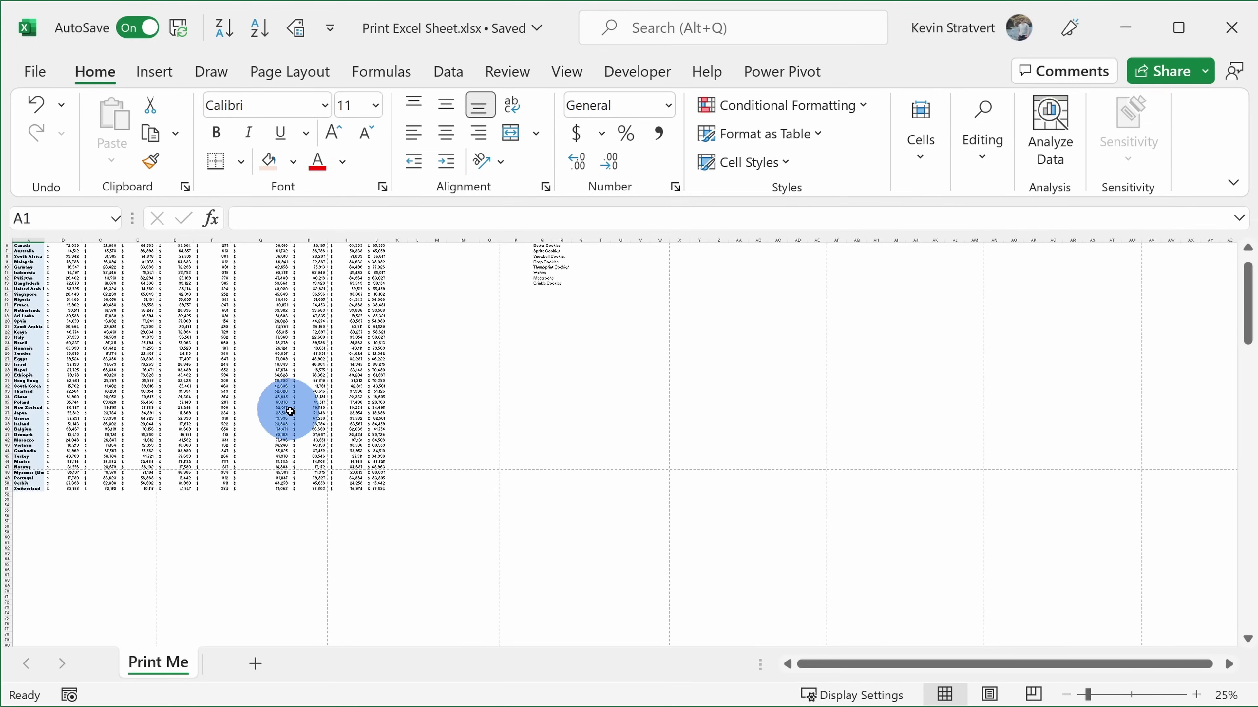
scroll(265, 439, "down", 1)
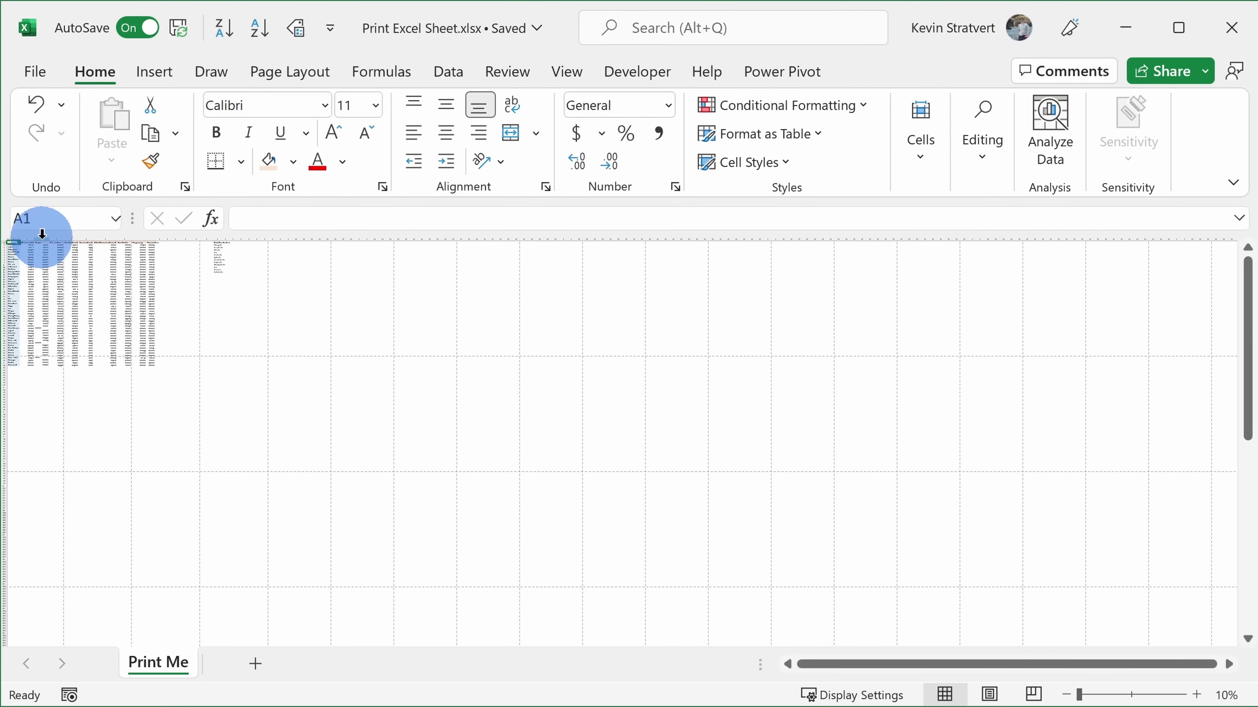
scroll(29, 239, "up", 2)
scroll(29, 238, "down", 1)
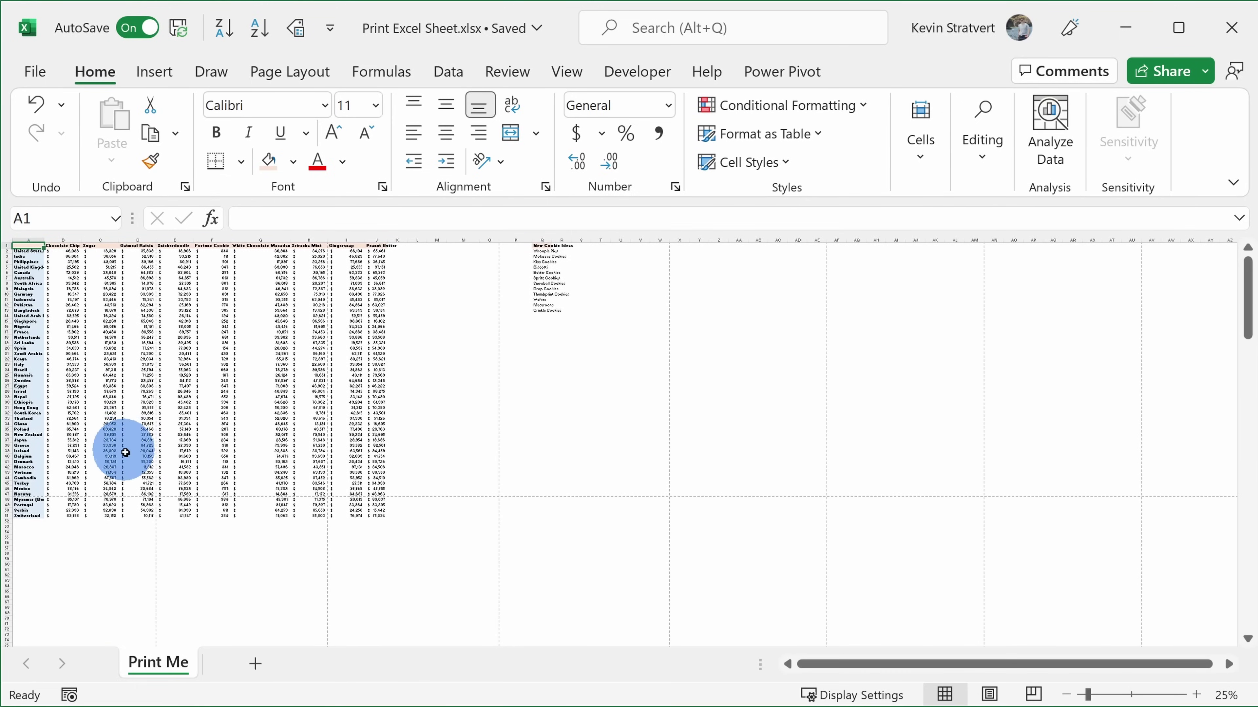
left_click_drag(125, 453, 2, 240)
left_click_drag(118, 573, 45, 545)
left_click_drag(277, 434, 230, 399)
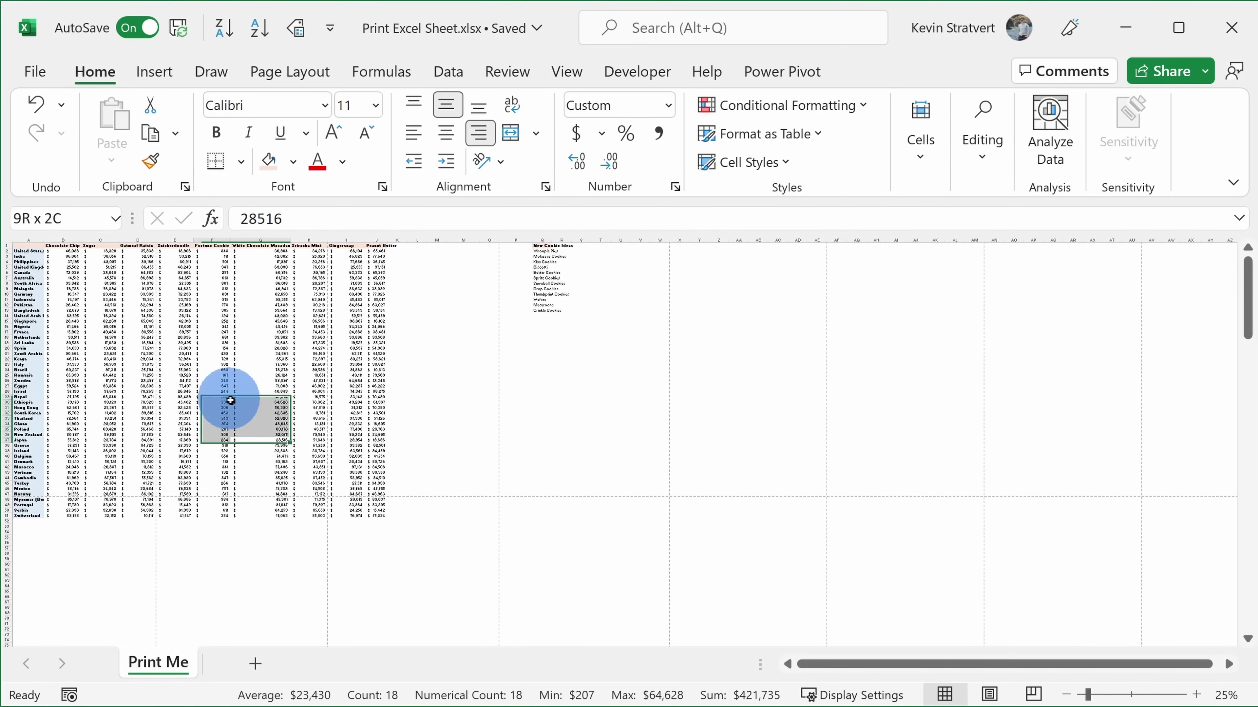
left_click_drag(262, 585, 252, 539)
left_click_drag(423, 418, 391, 385)
left_click_drag(446, 572, 391, 530)
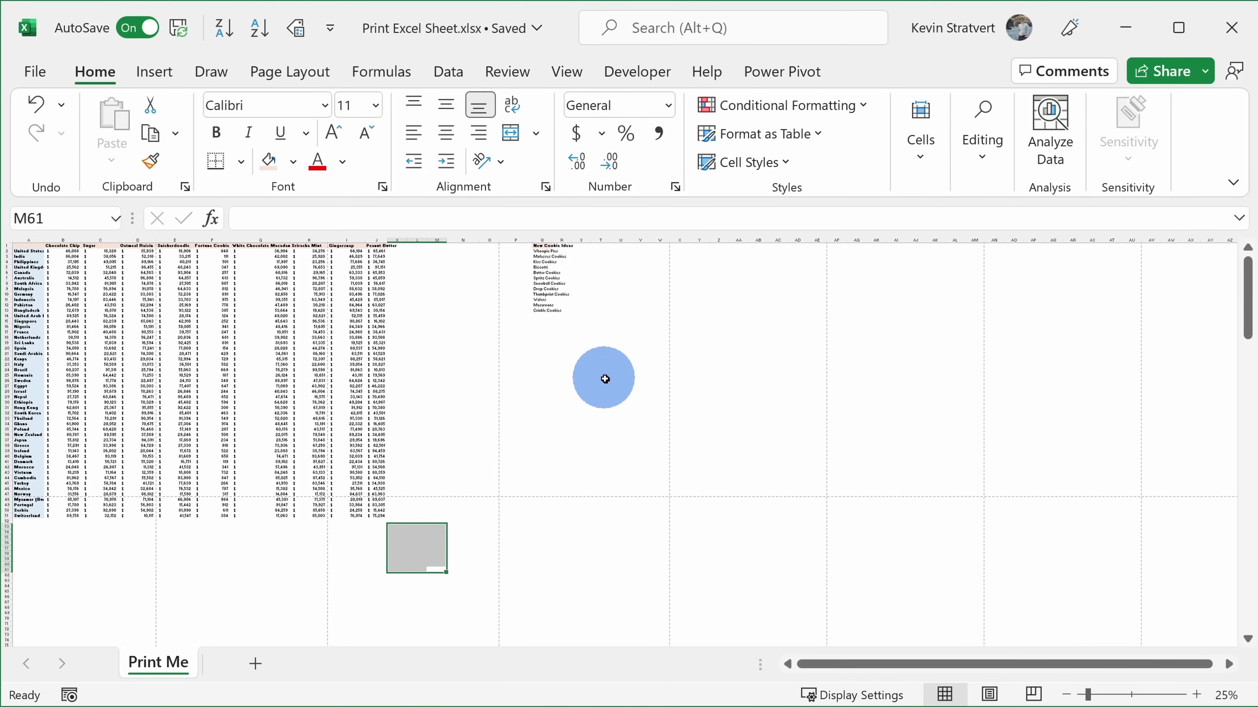
left_click_drag(605, 379, 534, 259)
left_click(543, 278)
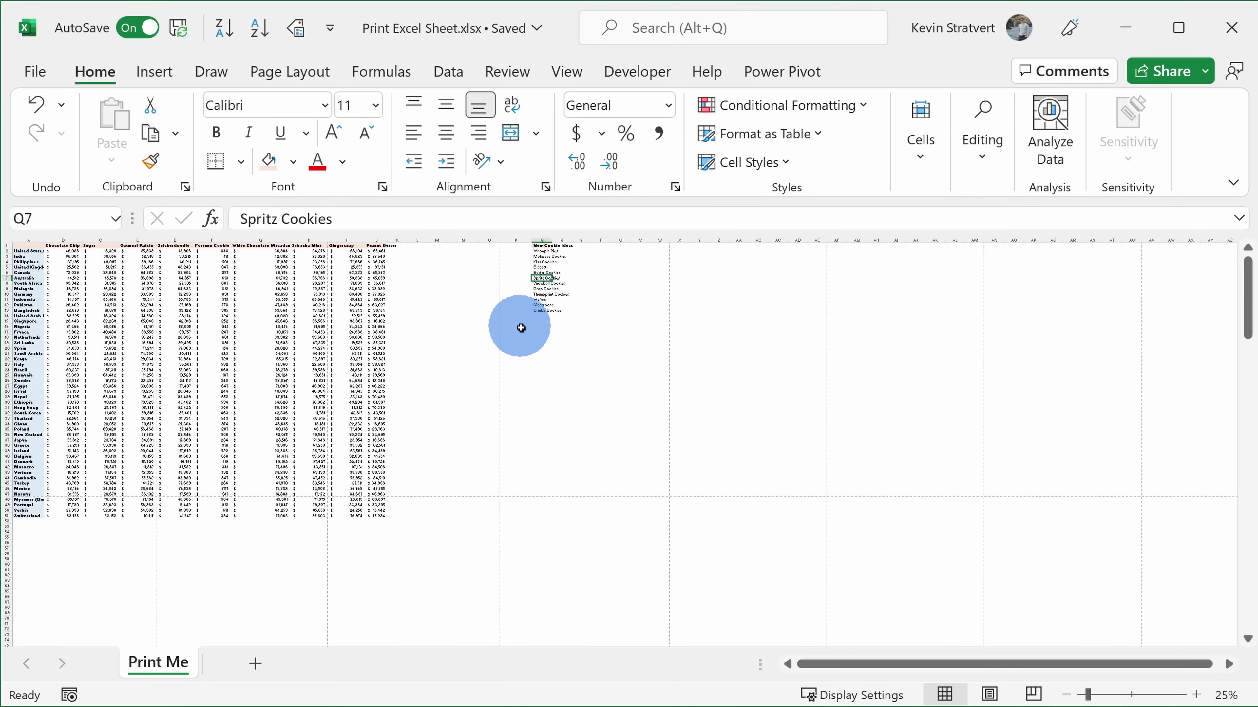
left_click_drag(521, 327, 600, 247)
scroll(1064, 309, "up", 2, "ctrl")
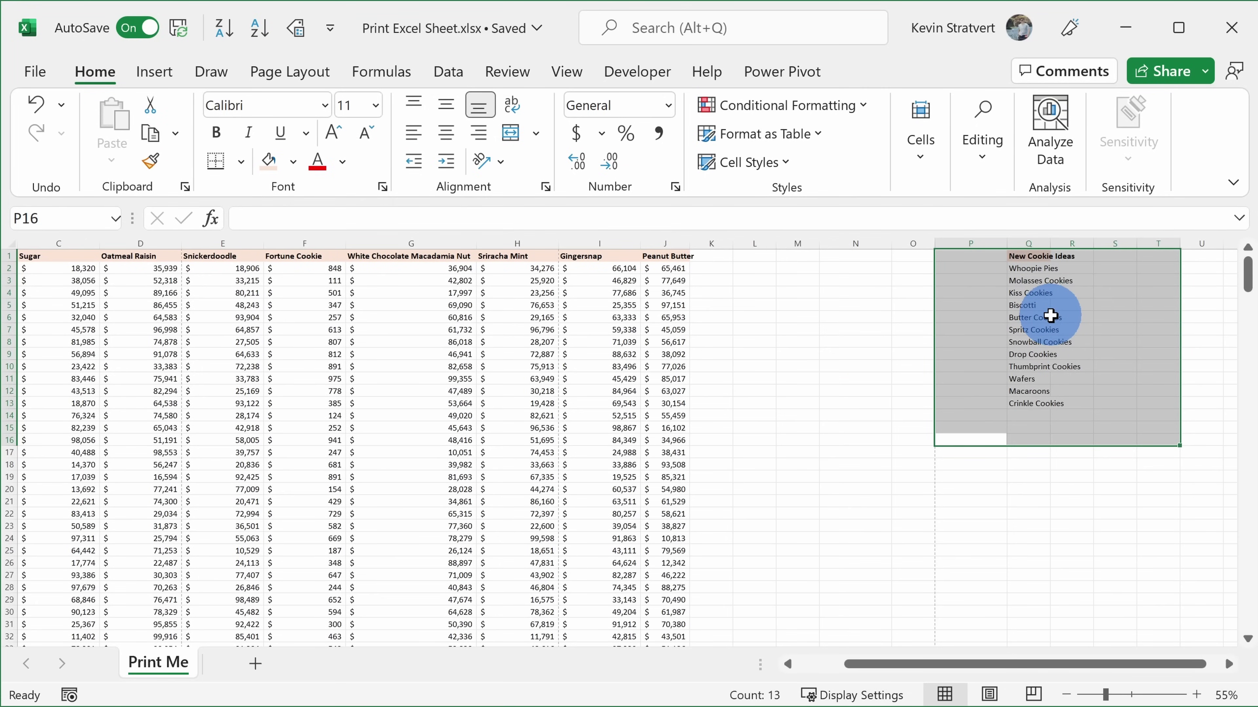
- Zoom out, click J51, and extend the selection back to A1 with Ctrl+Shift+Home
scroll(668, 377, "down", 1, "ctrl")
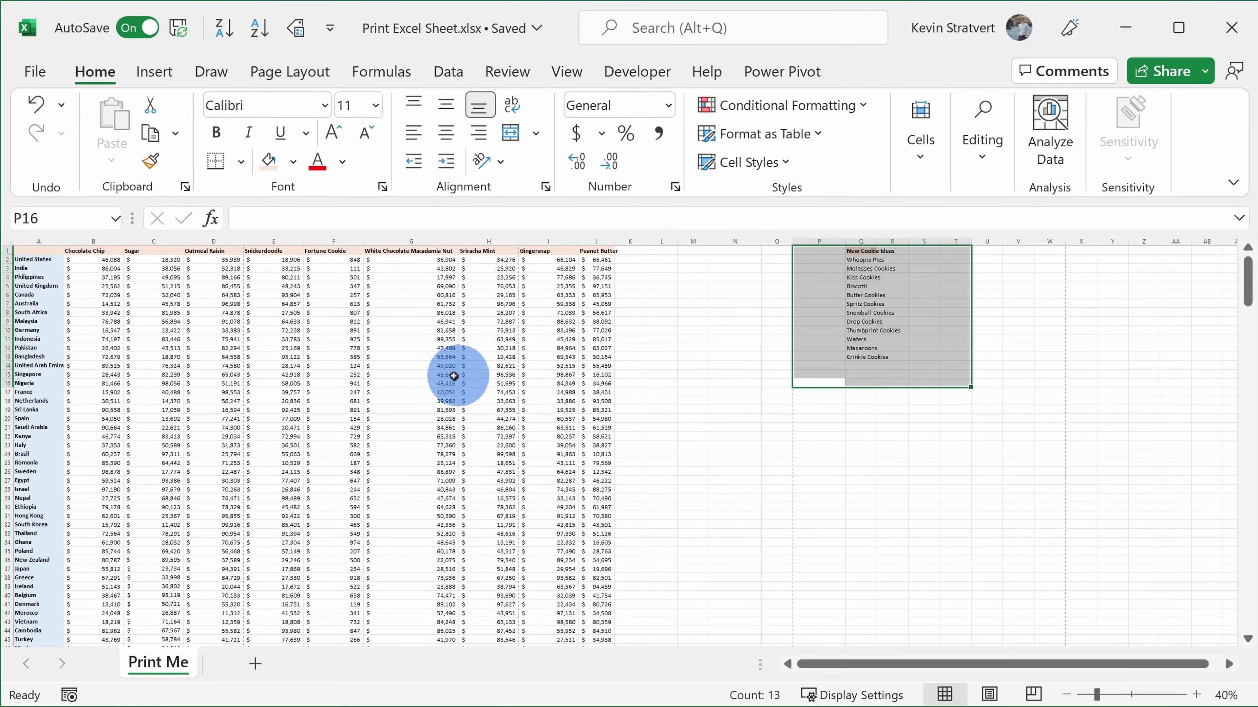
scroll(349, 366, "up", 1, "ctrl")
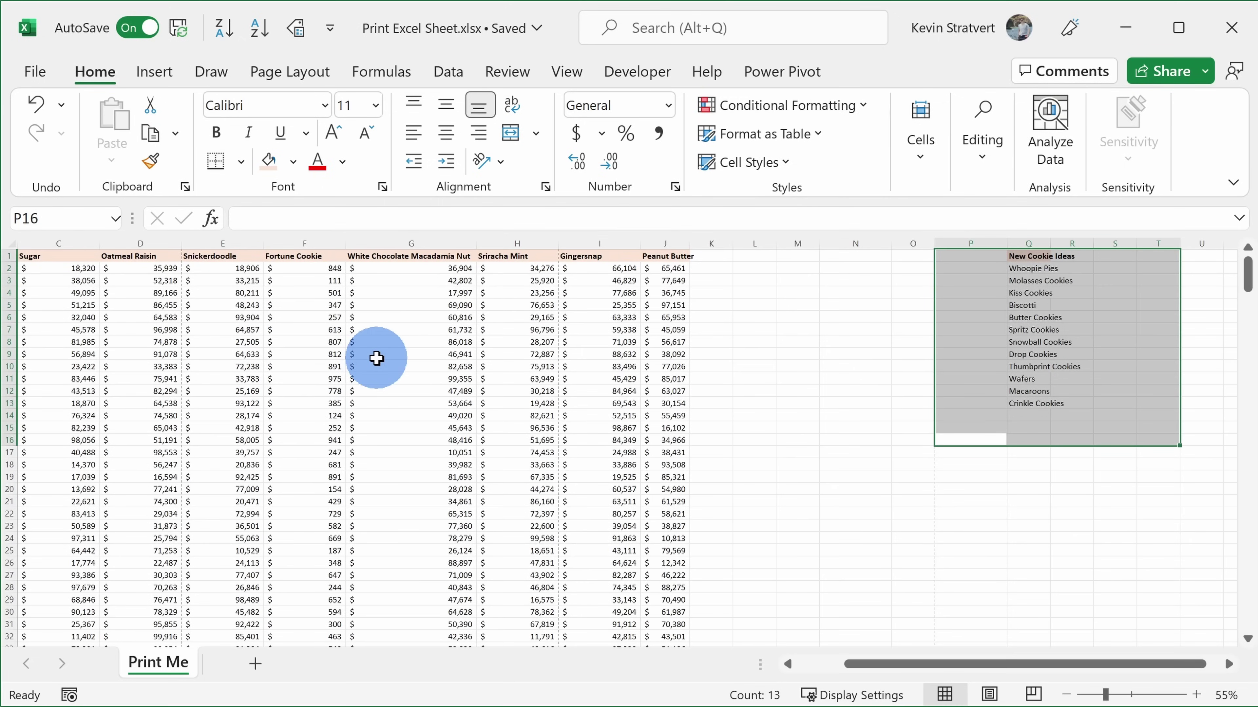
scroll(168, 332, "left", 2)
scroll(379, 343, "down", 5)
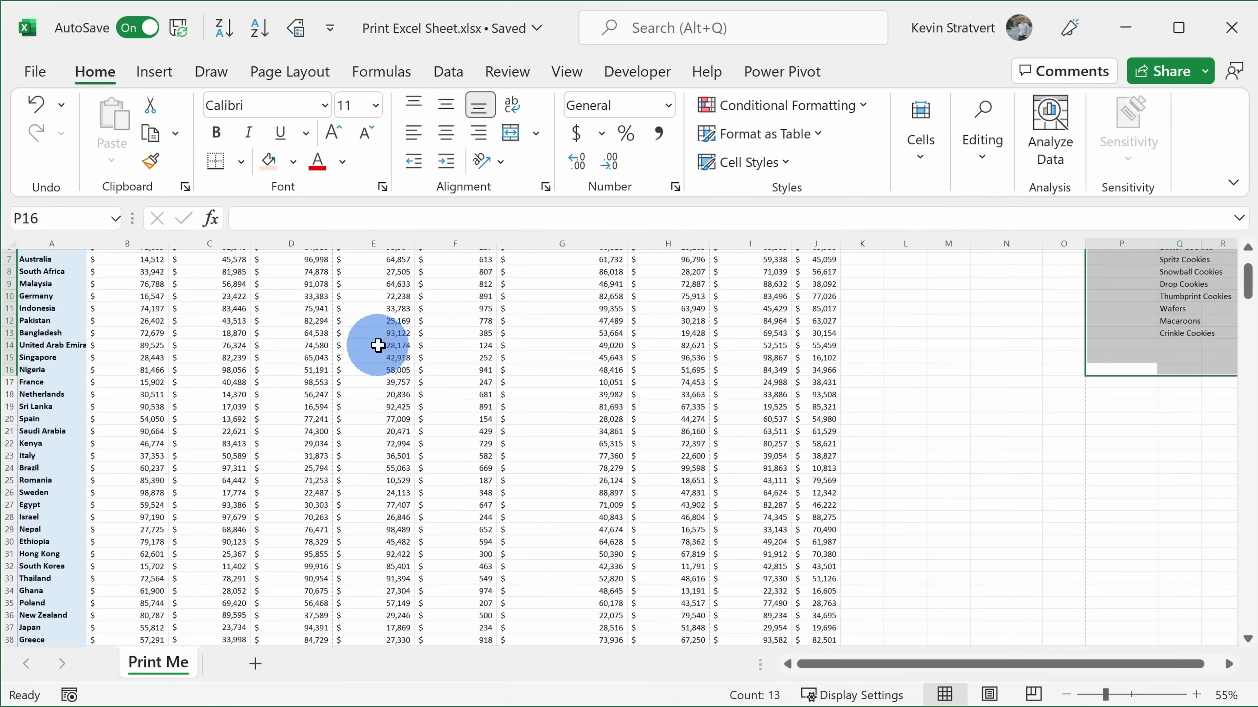
scroll(694, 446, "down", 4)
scroll(409, 396, "up", 10)
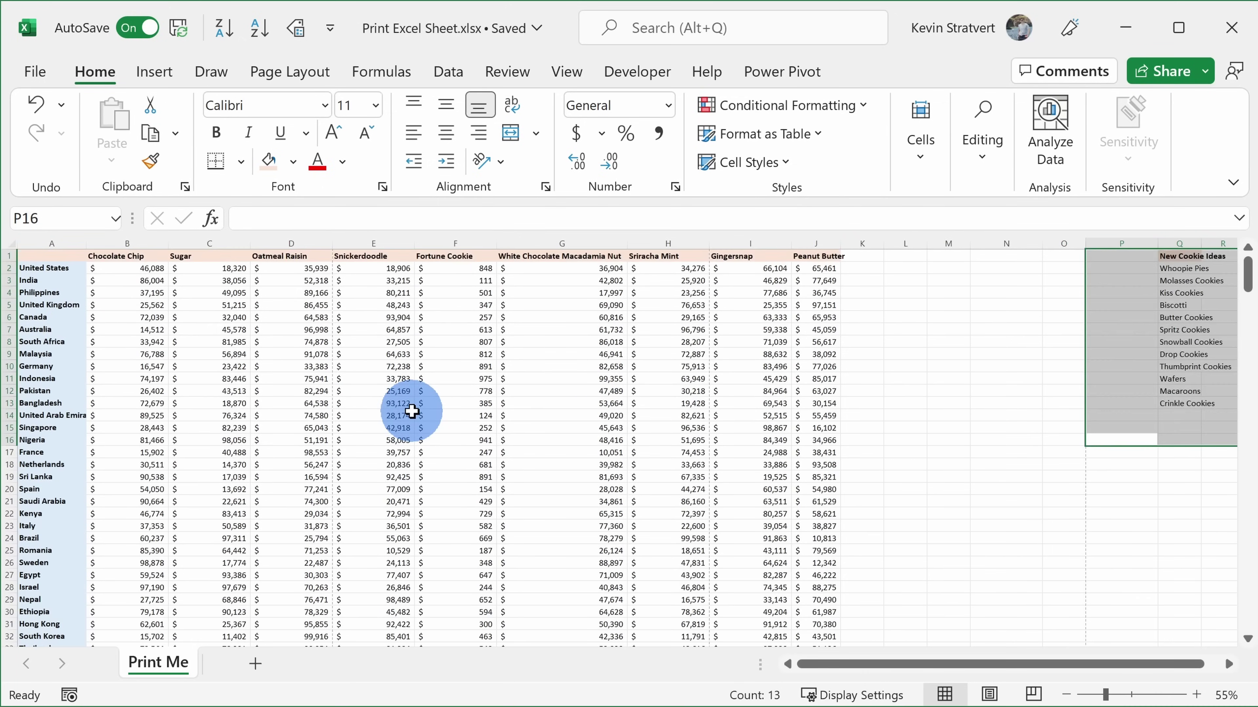
scroll(701, 444, "down", 11)
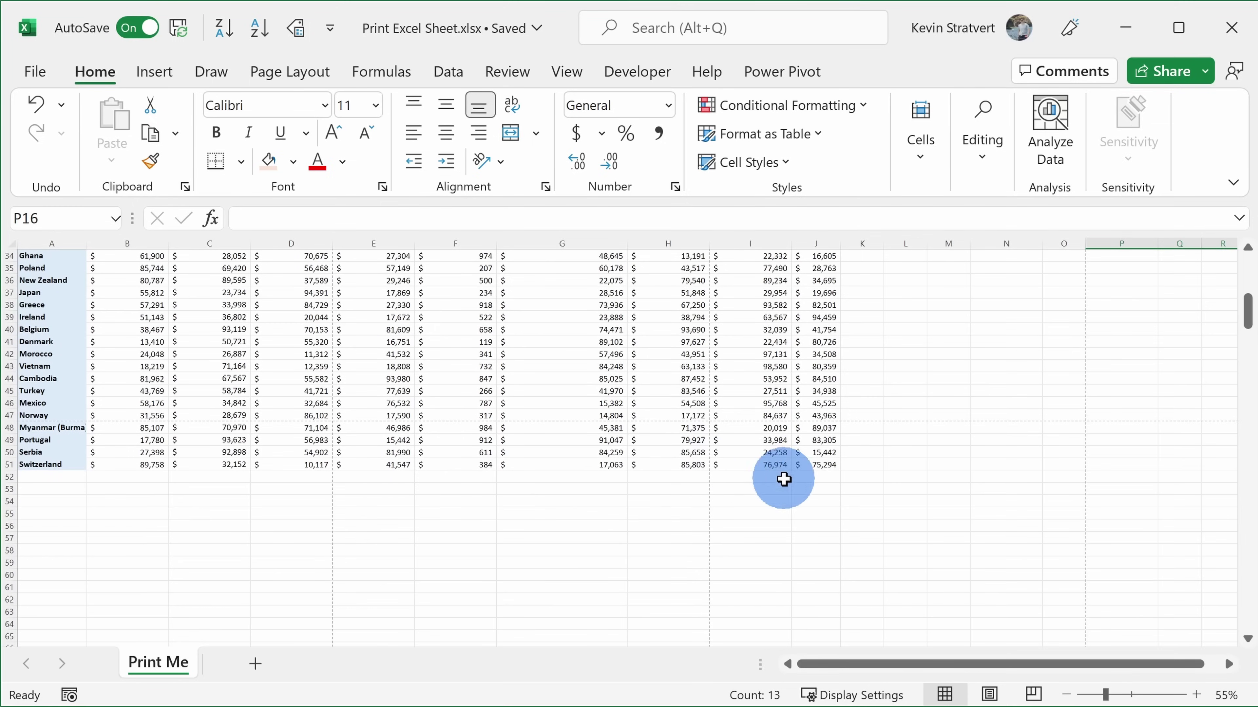
left_click(819, 466)
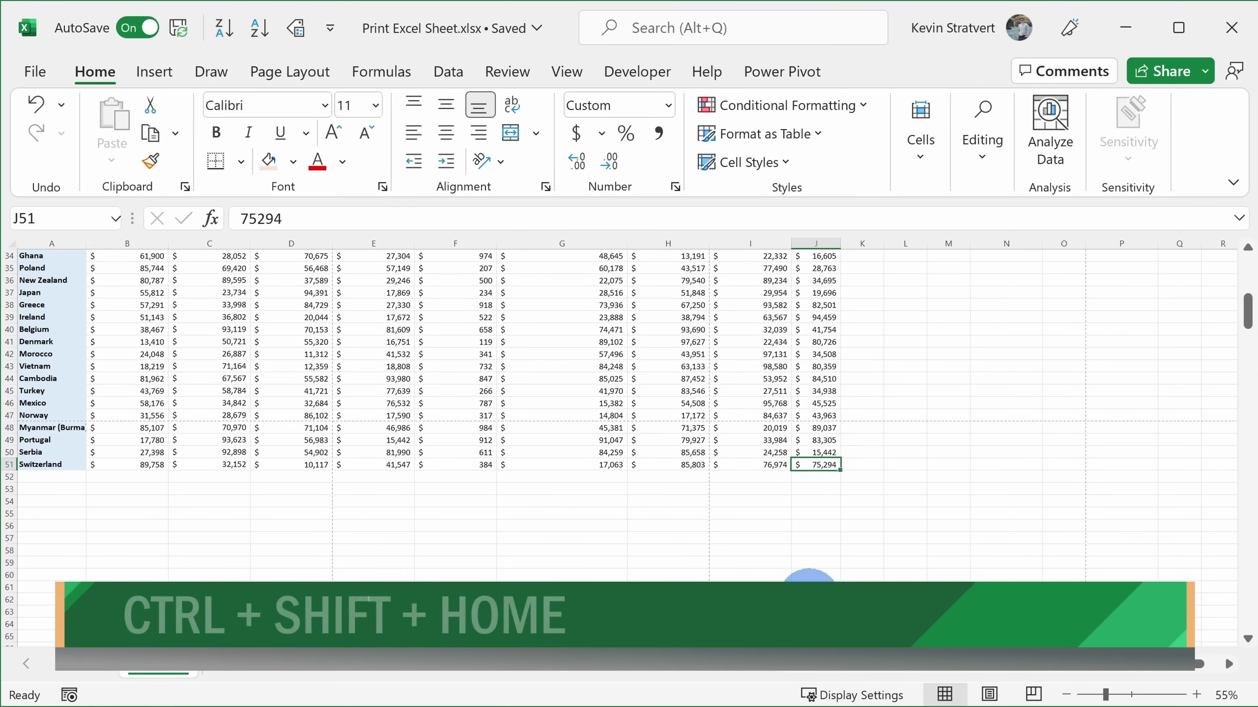
key("ctrl+shift+Home")
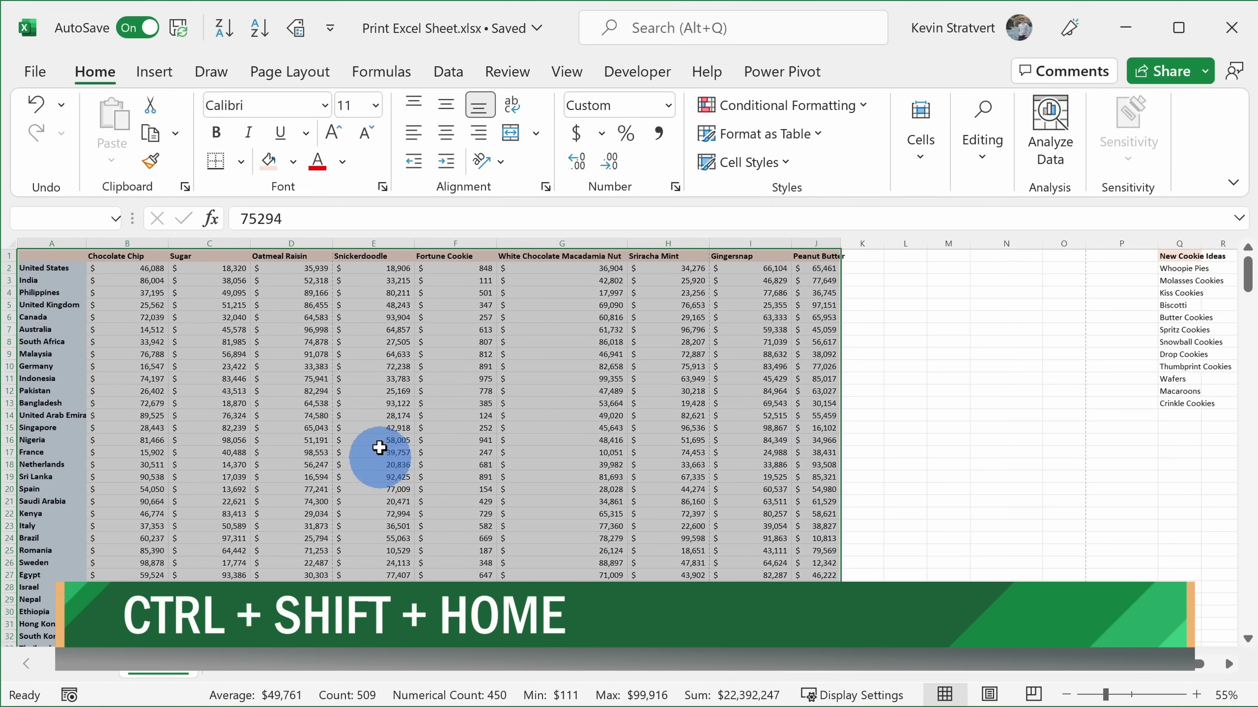
left_click(44, 79)
- Set the print setting to Print Selection, review the 6-page preview, and return to the sheet
left_click(85, 374)
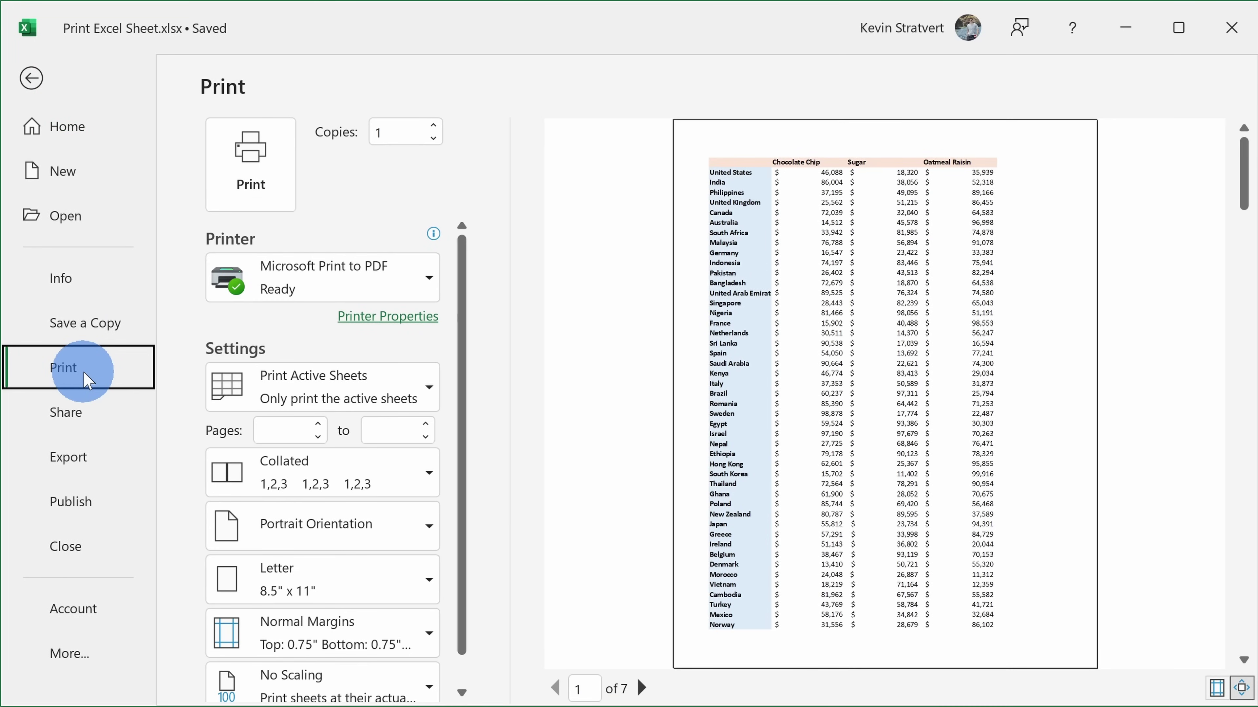
left_click(364, 396)
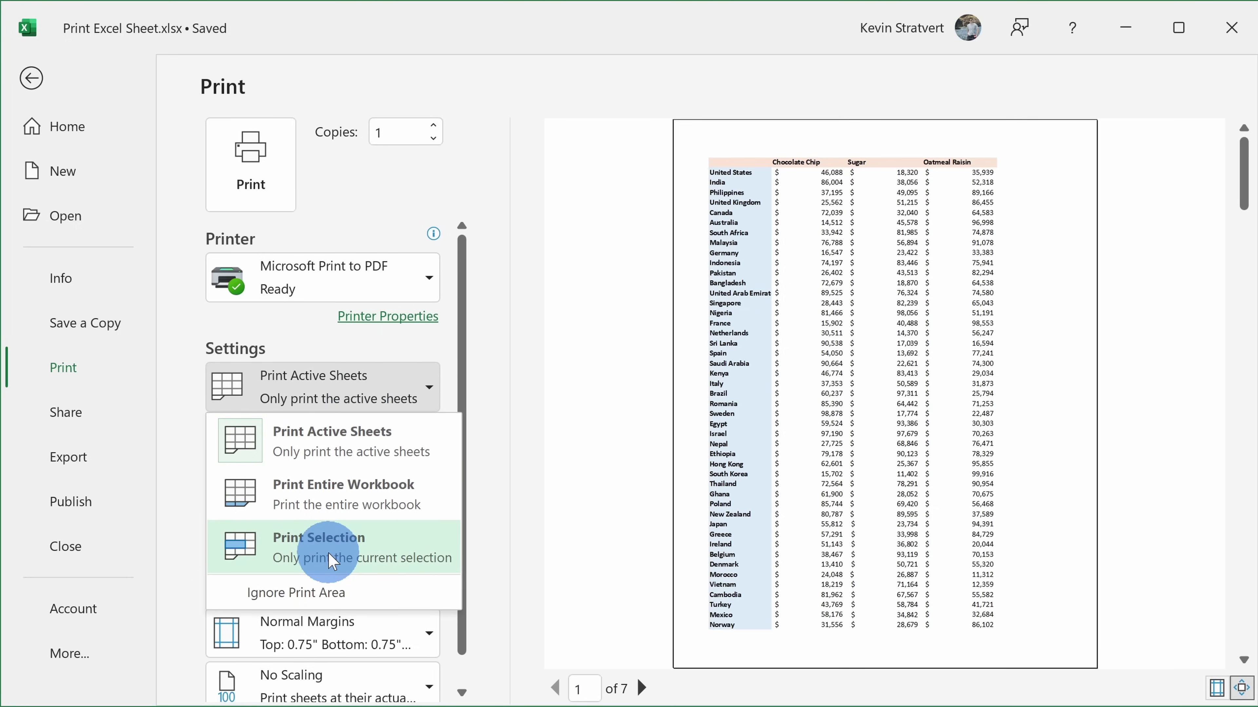
left_click(331, 562)
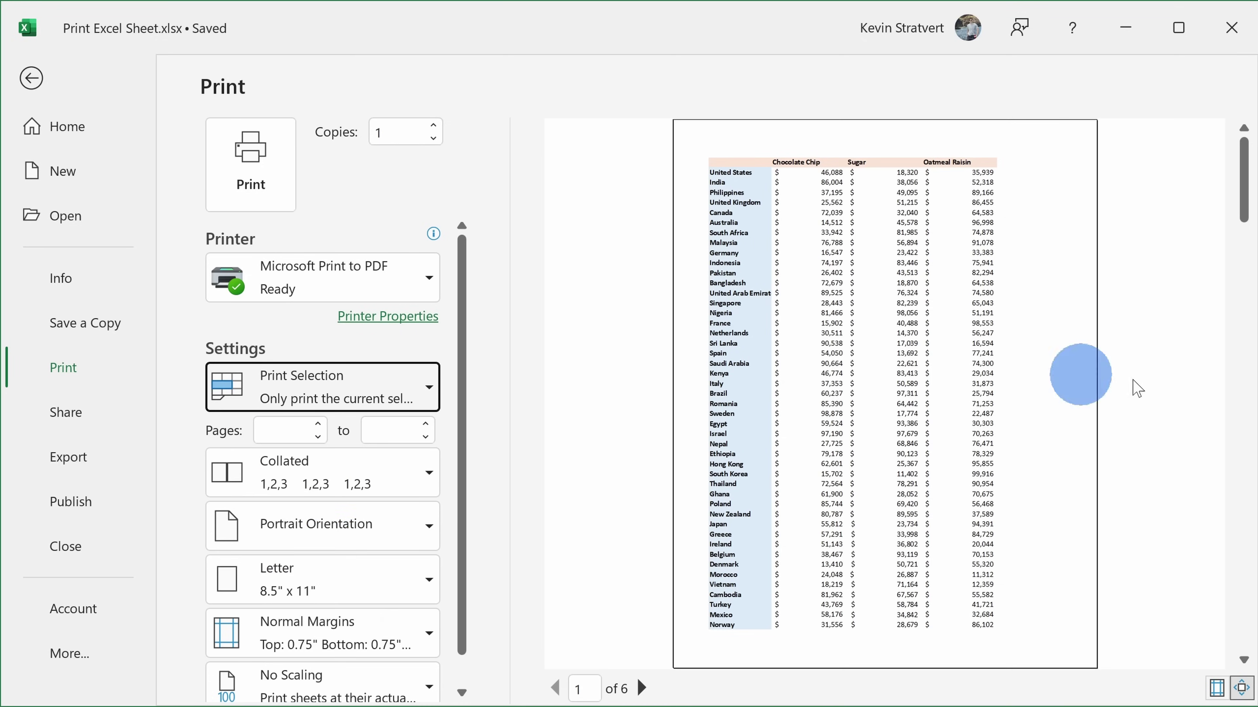
scroll(893, 261, "down", 3)
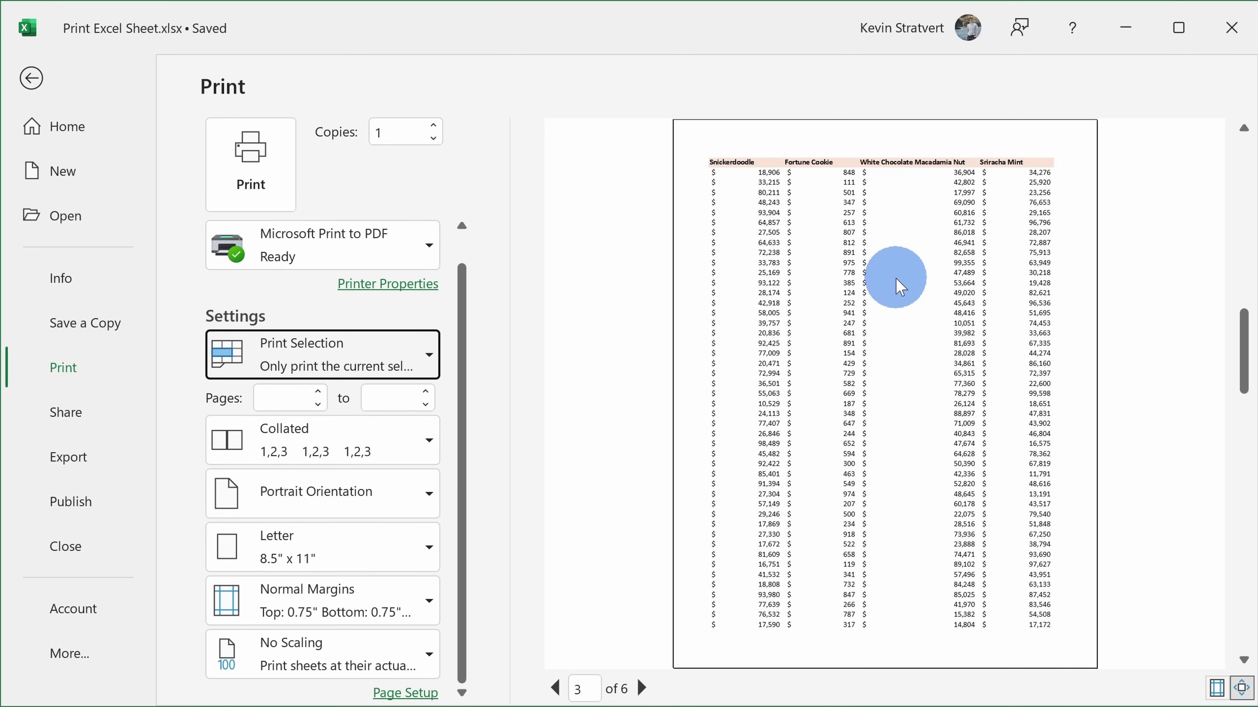
scroll(900, 293, "down", 2)
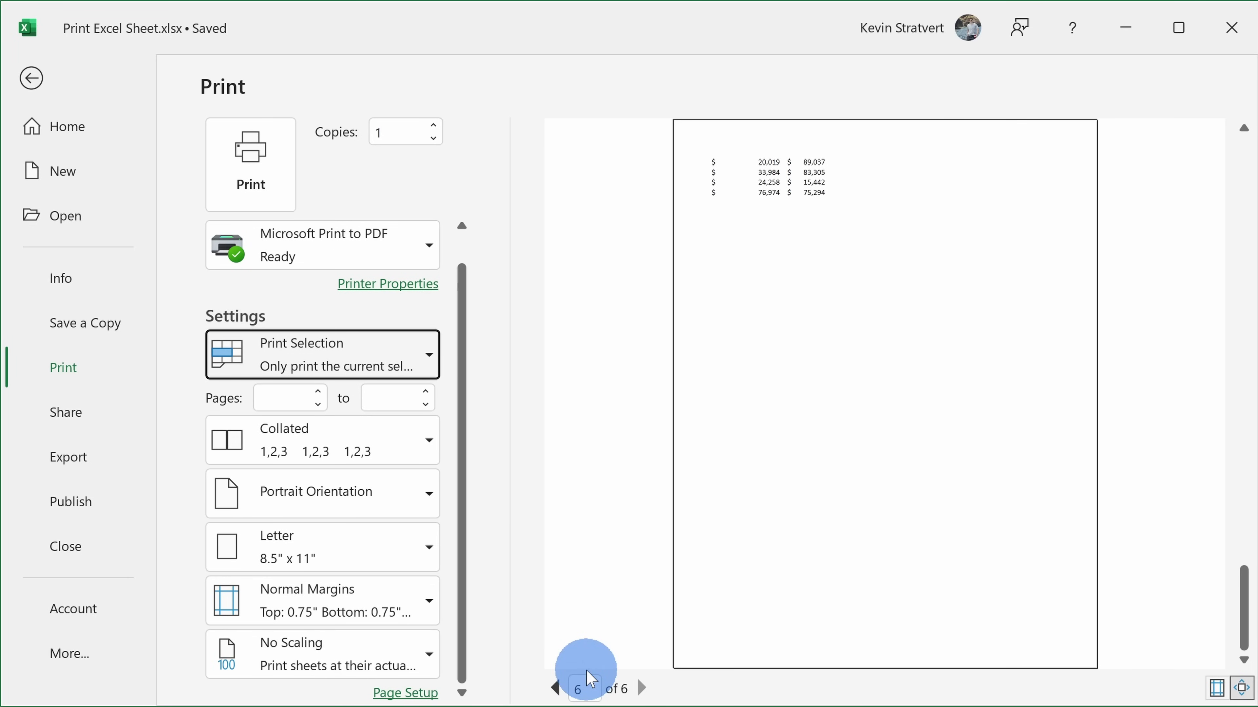
left_click(30, 80)
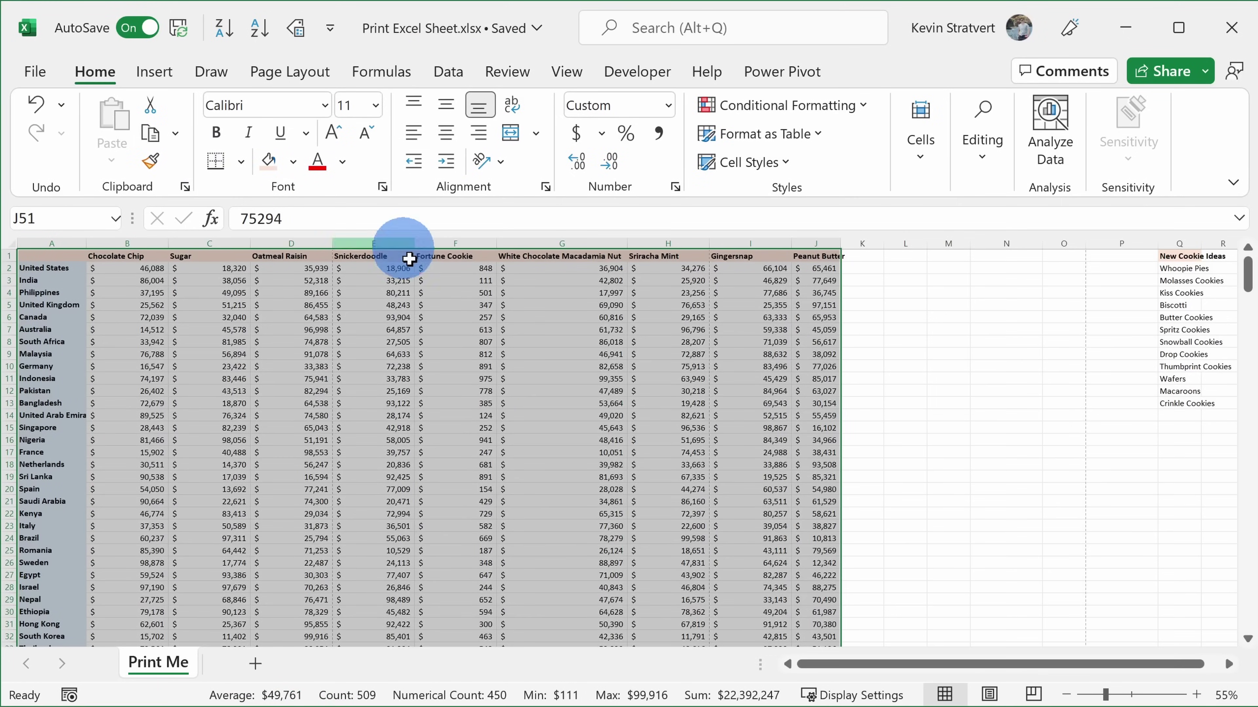
- Switch back to Print Active Sheets for the 7-page printout and return to the worksheet
left_click(574, 390)
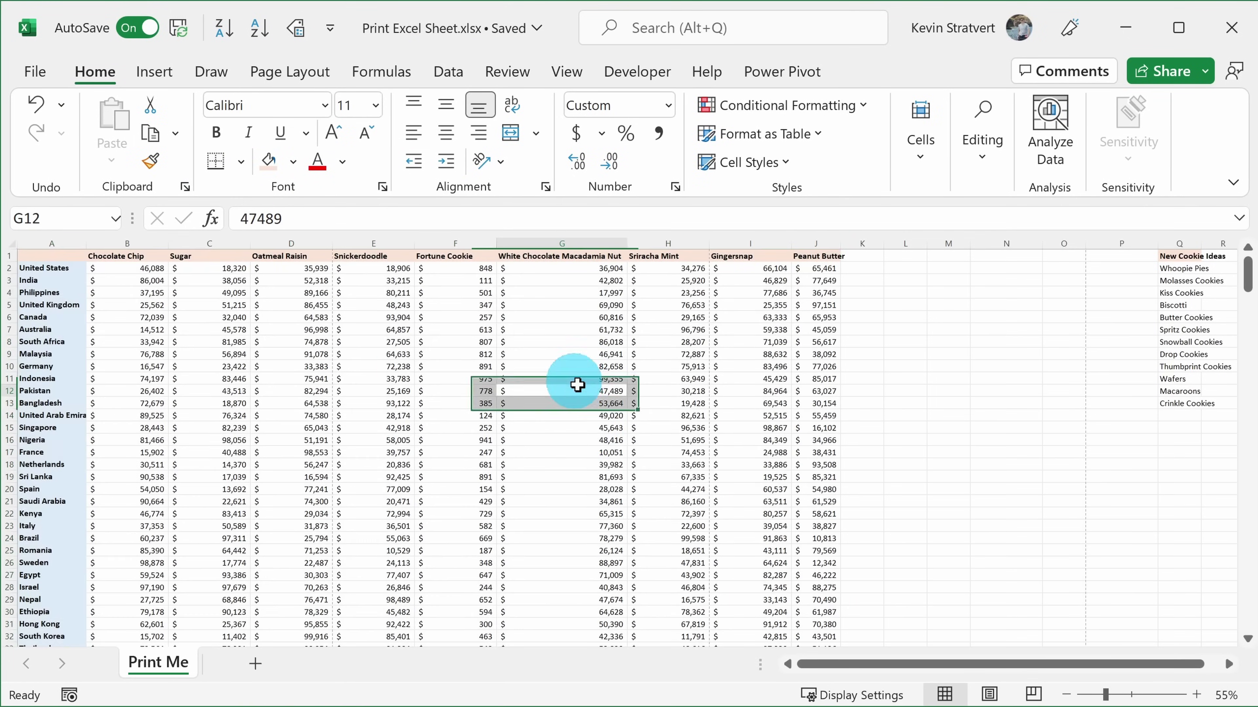
key("ctrl+p")
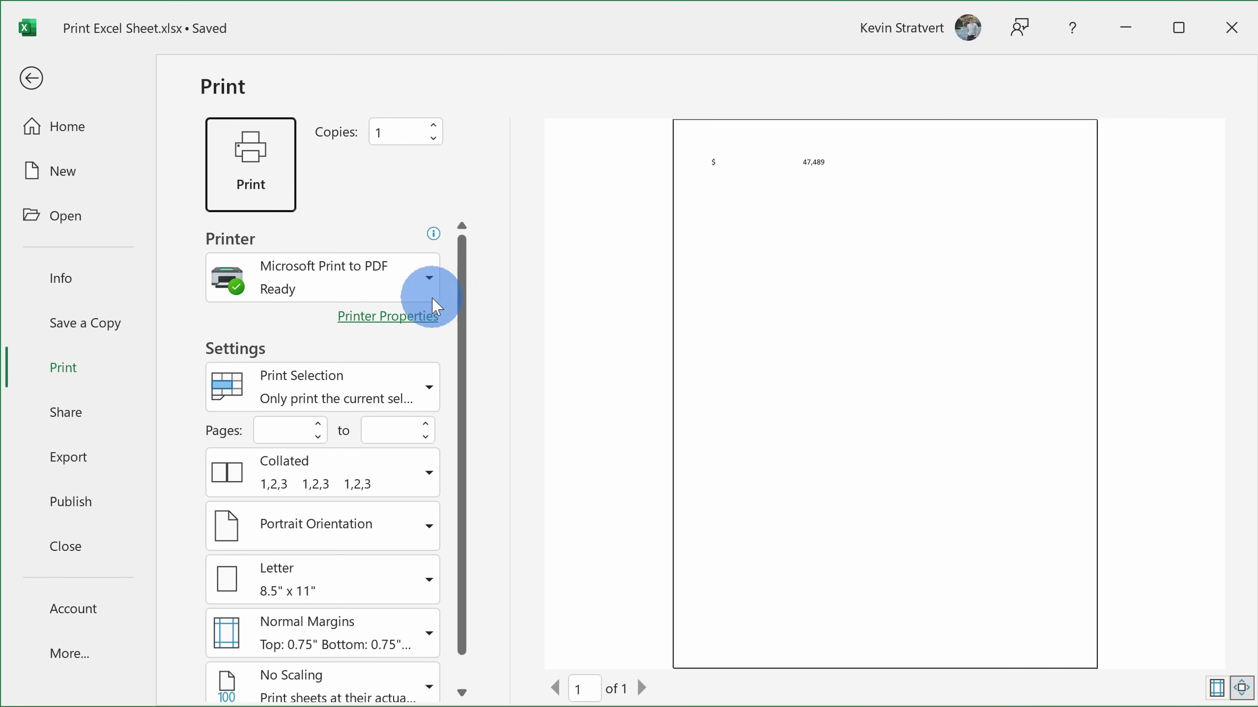
left_click(317, 390)
left_click(323, 437)
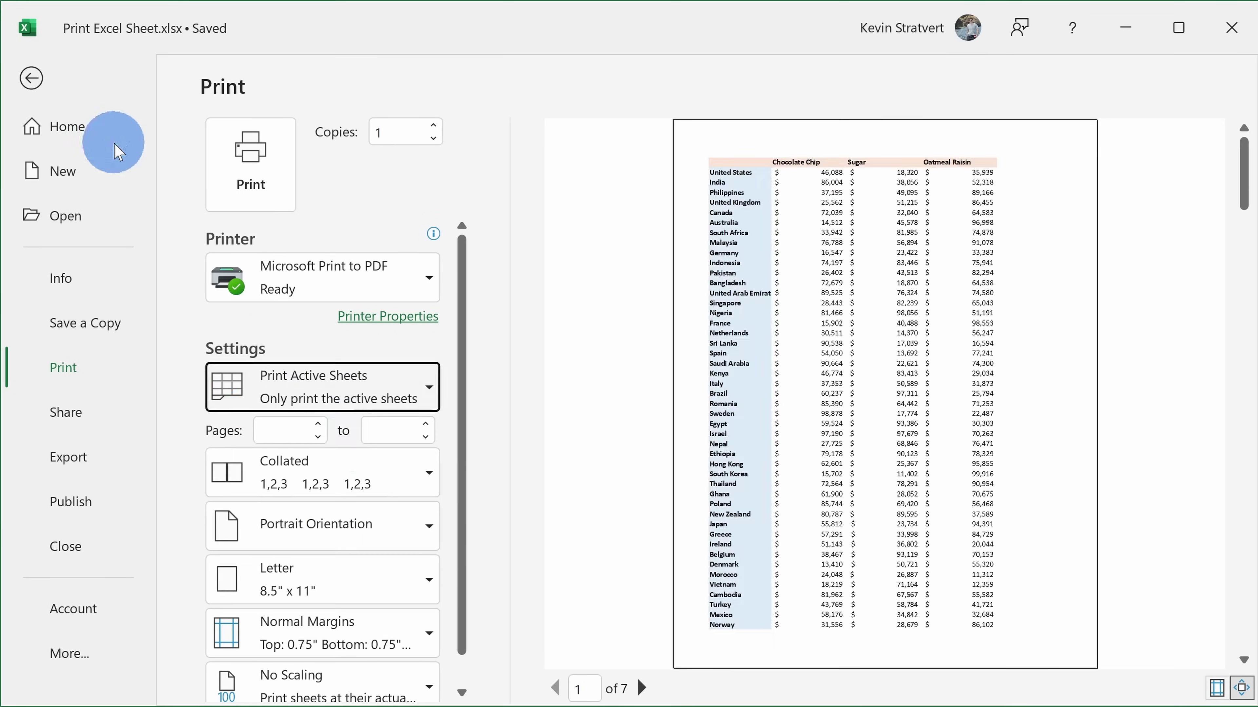
left_click(31, 77)
scroll(584, 441, "down", 7)
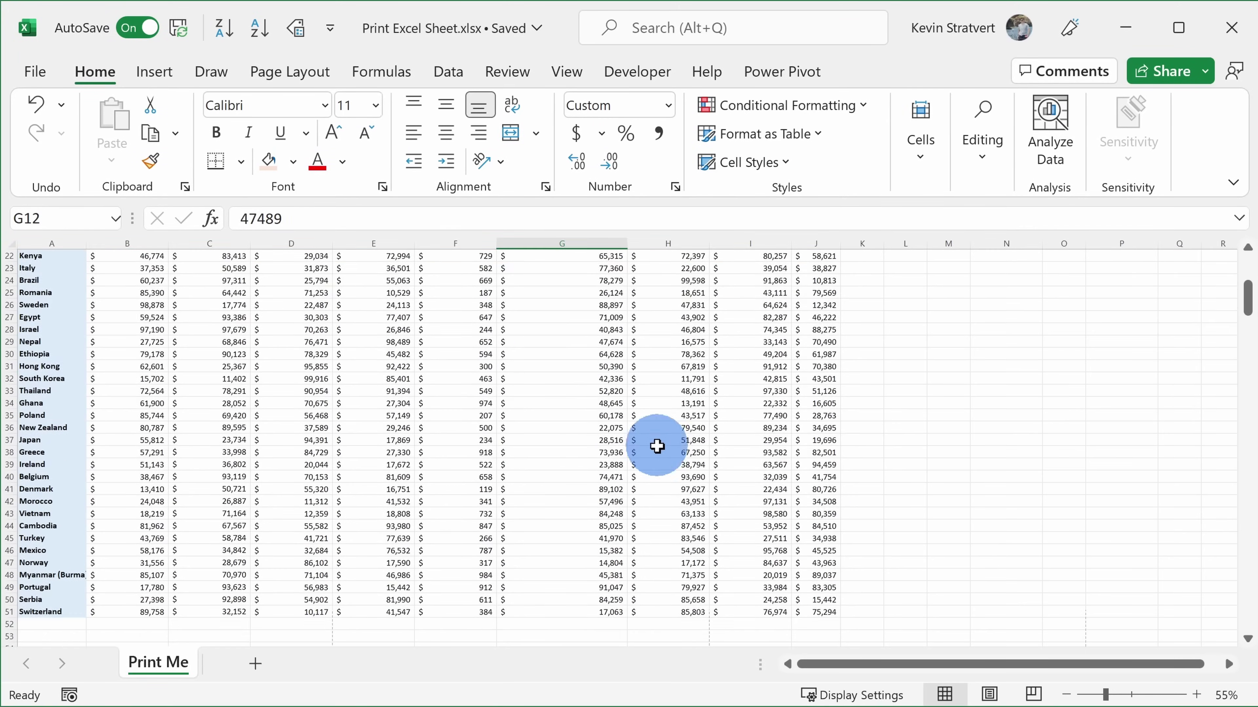
scroll(834, 527, "down", 1)
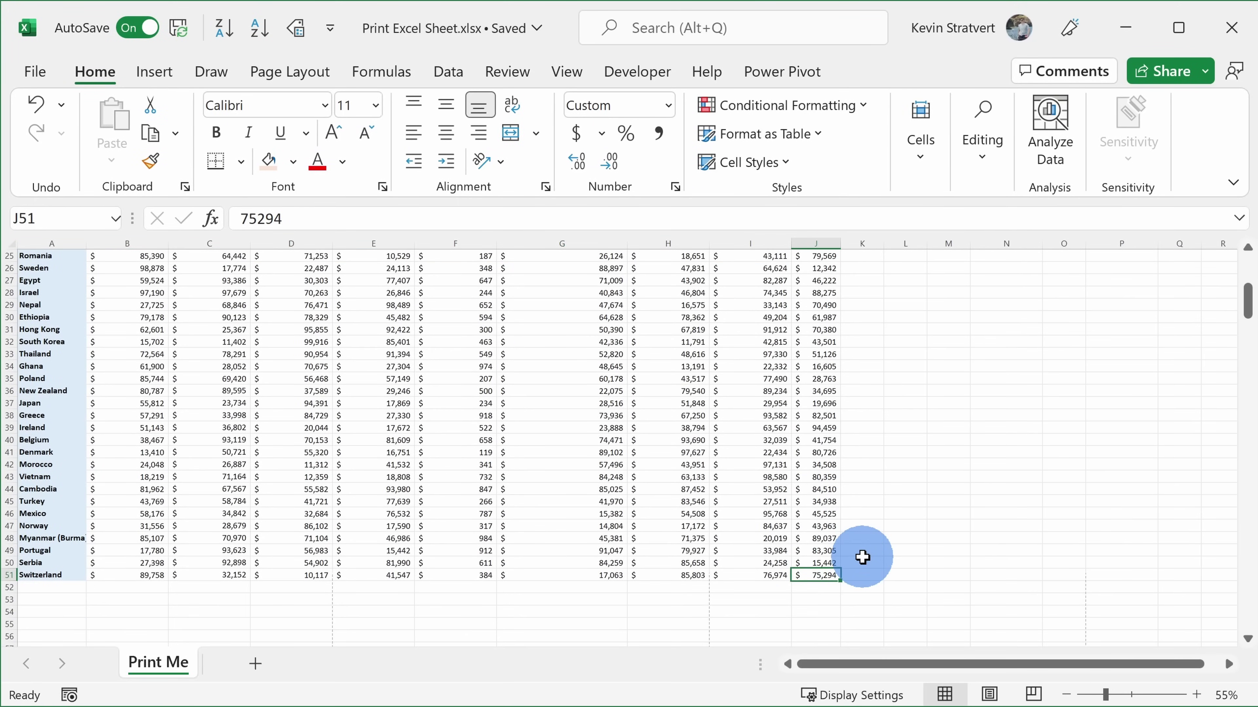
- Select A1:J51 and set it as the print area under Page Layout > Print Area
key("ctrl+shift+Home")
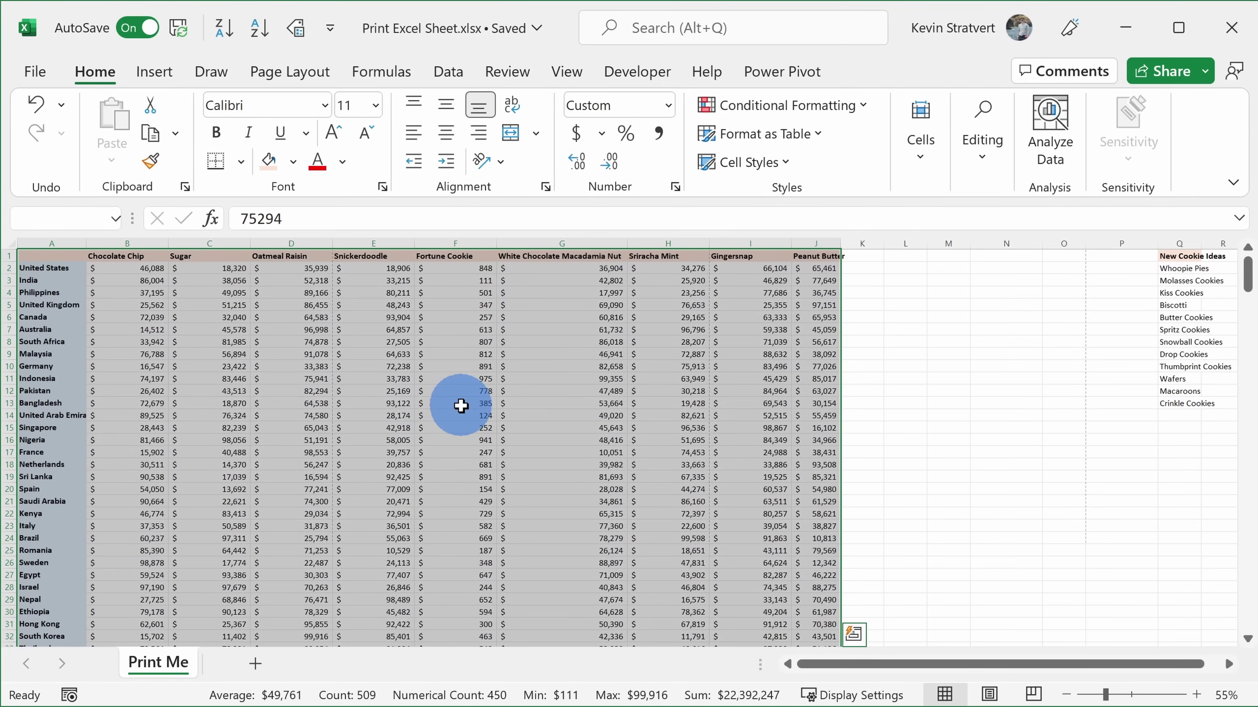
left_click(287, 74)
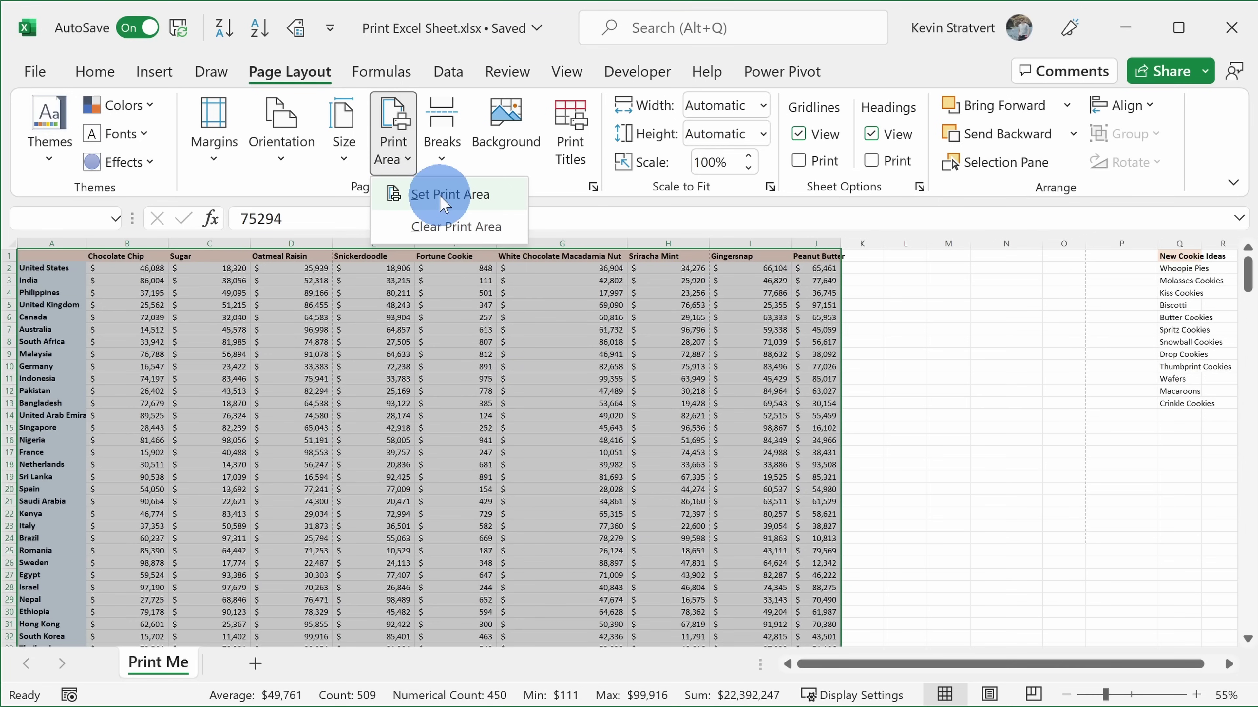
left_click(425, 196)
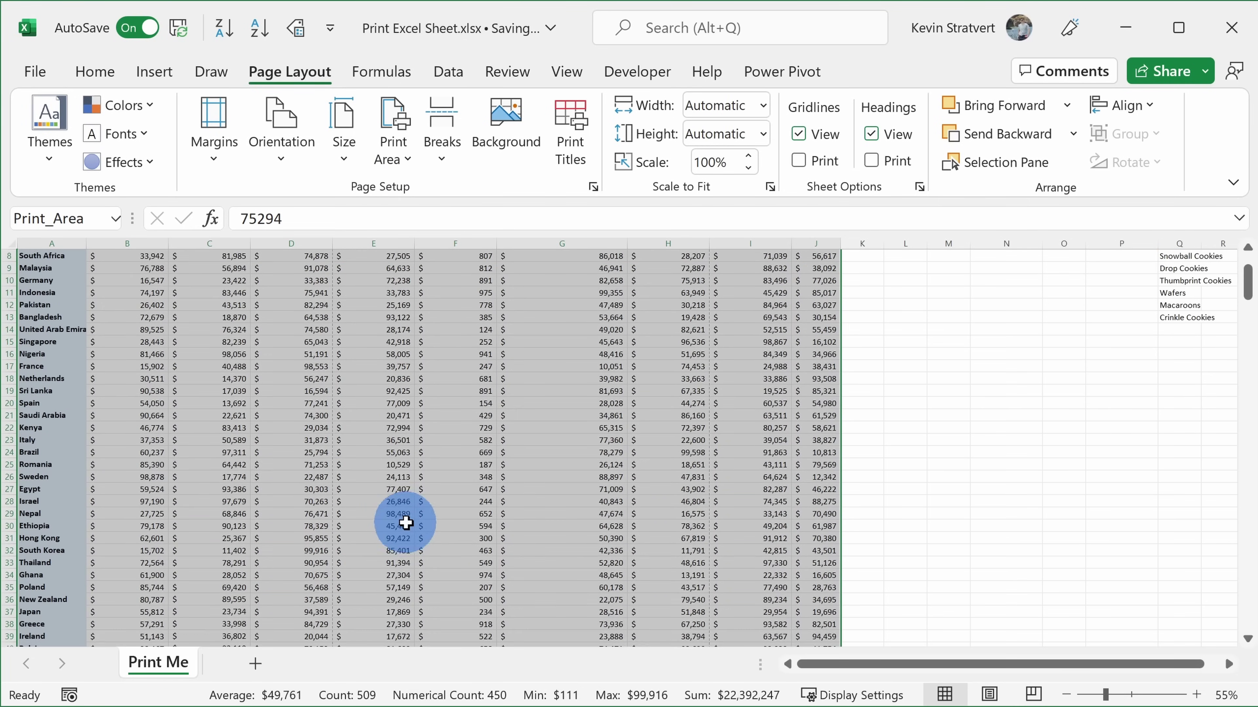
left_click(582, 383)
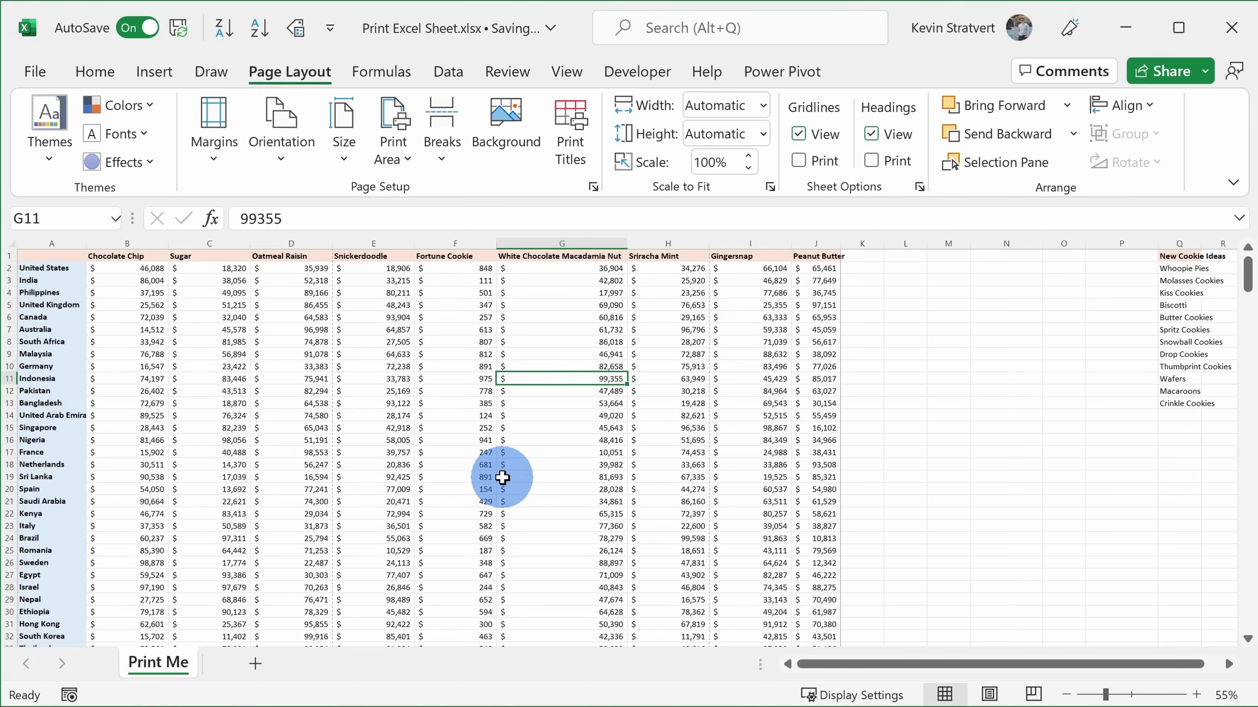
- Preview the 6-page sales-table printout with Ctrl+P, then go back to the worksheet
key("ctrl+p")
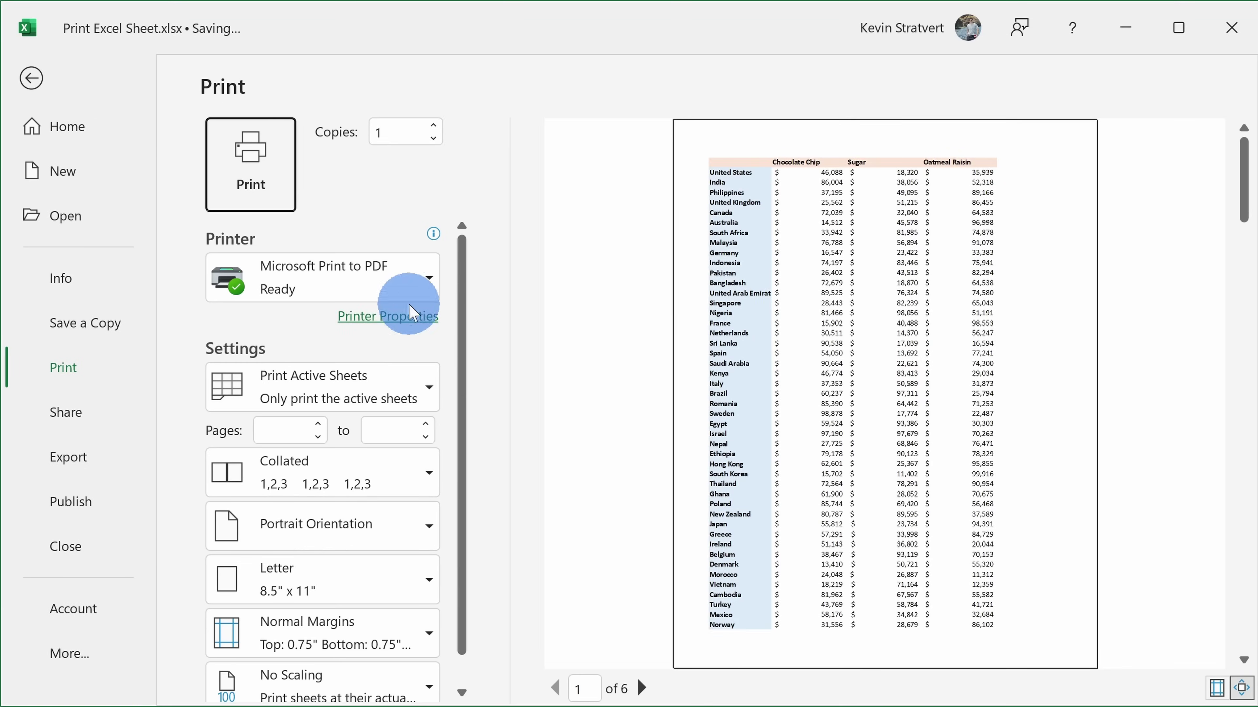
scroll(934, 225, "down", 5)
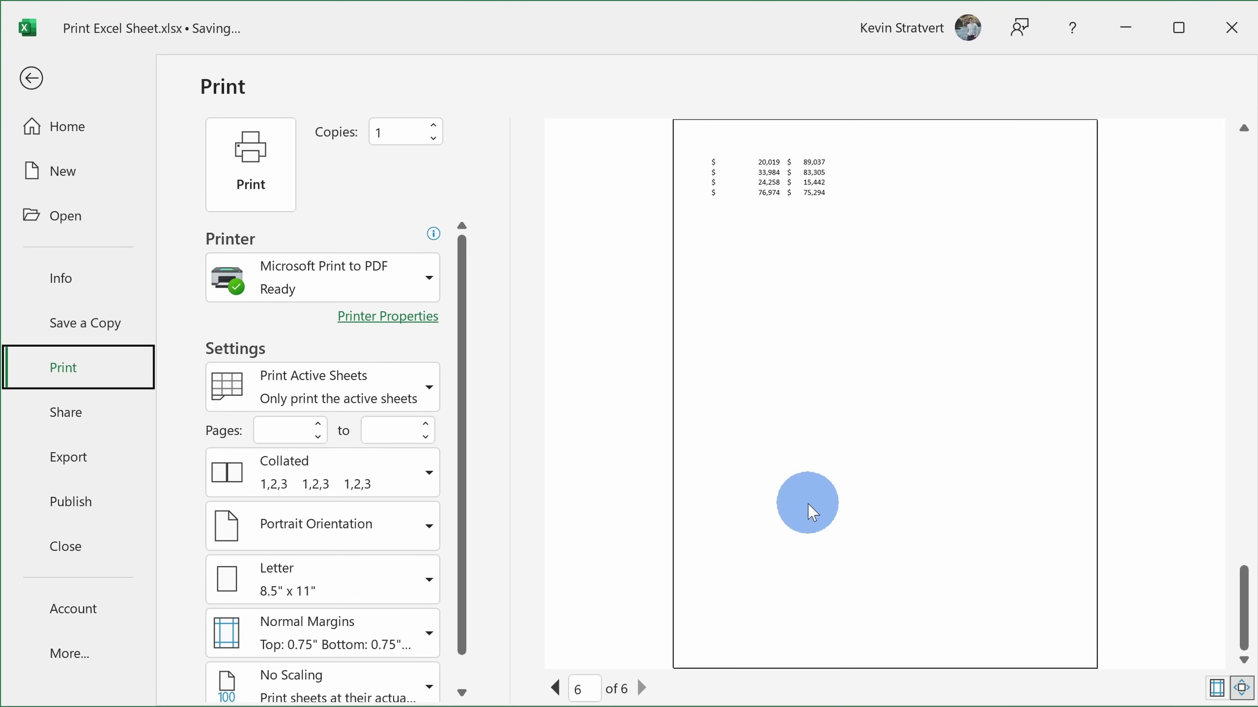
scroll(812, 513, "up", 1)
scroll(812, 513, "up", 3)
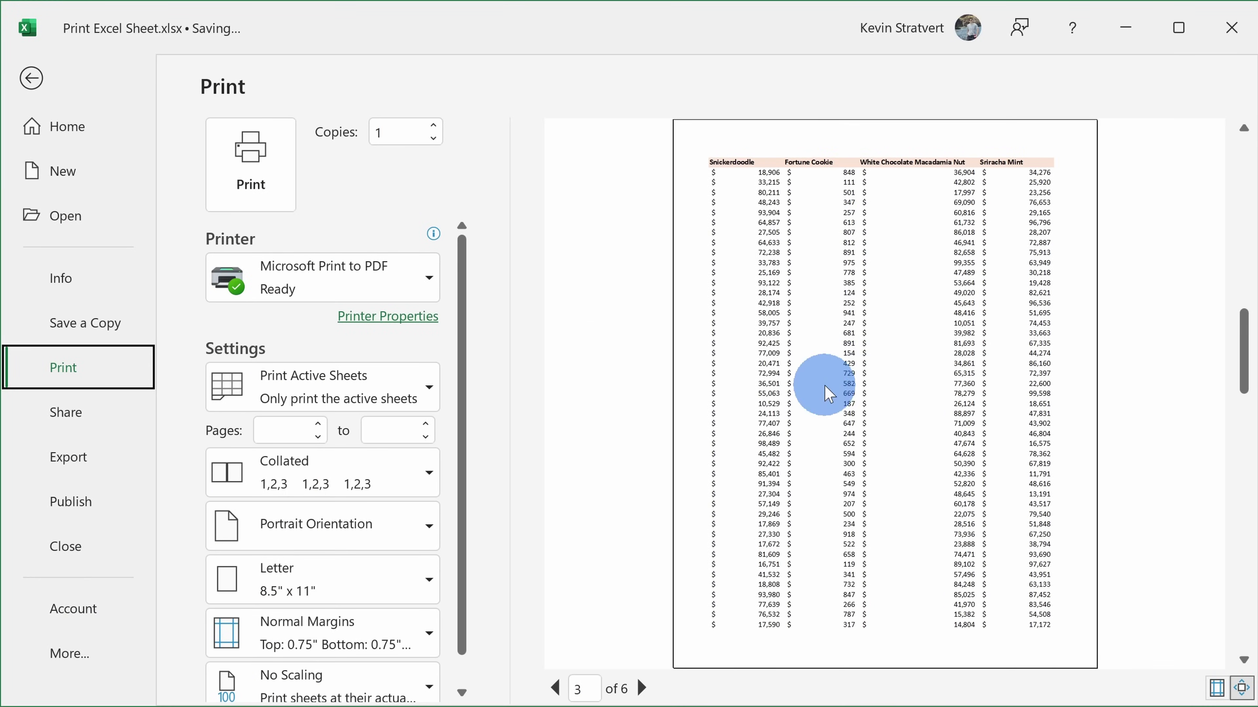
left_click(30, 77)
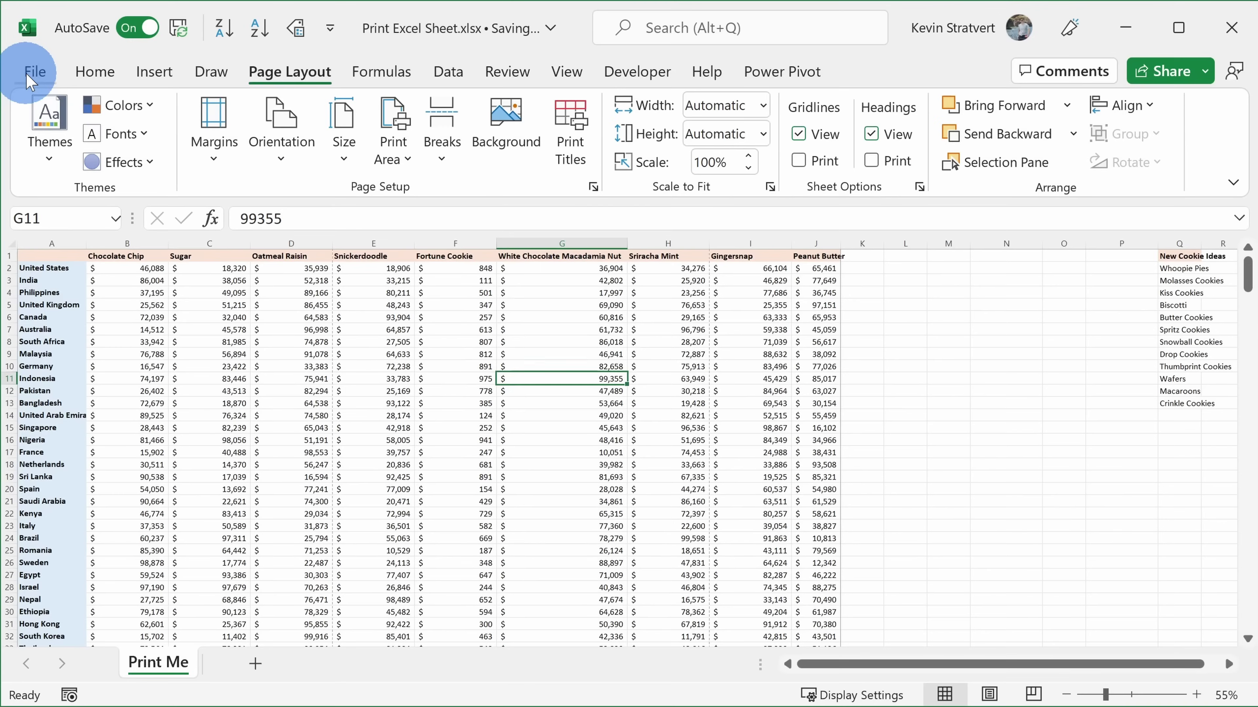
- Hide column F (Fortune Cookie) and confirm the print preview leaves it out
right_click(454, 244)
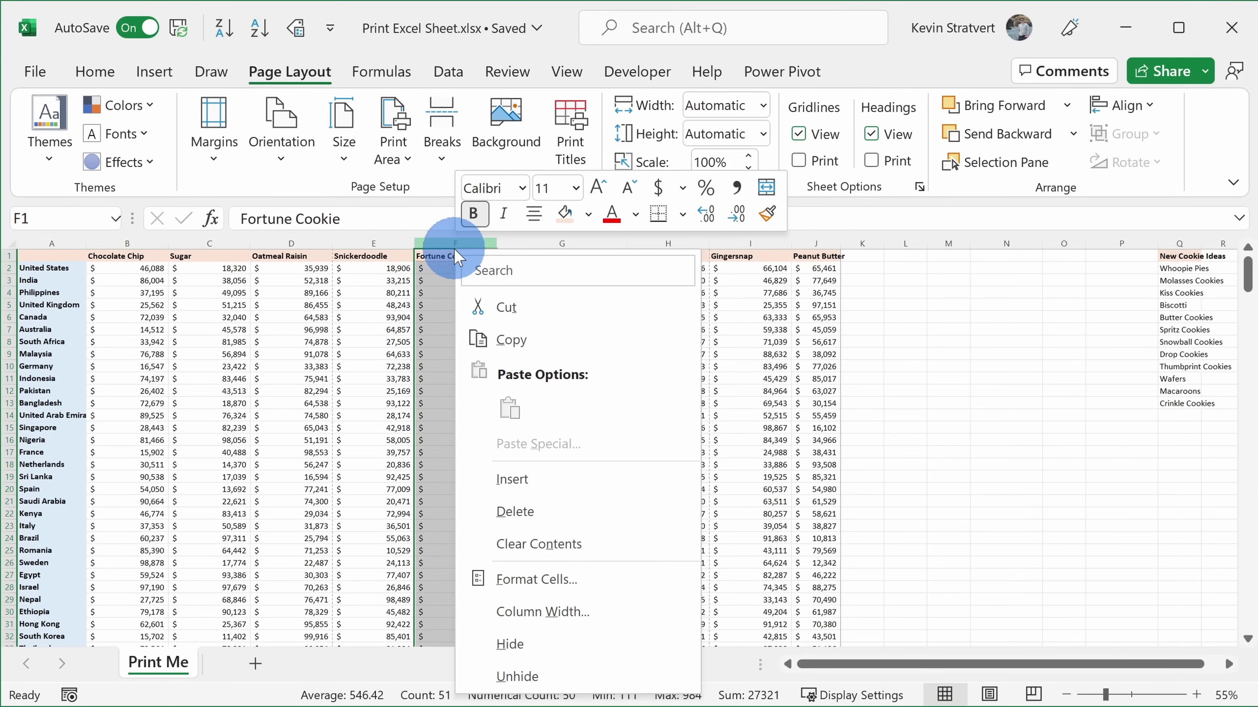
left_click(544, 653)
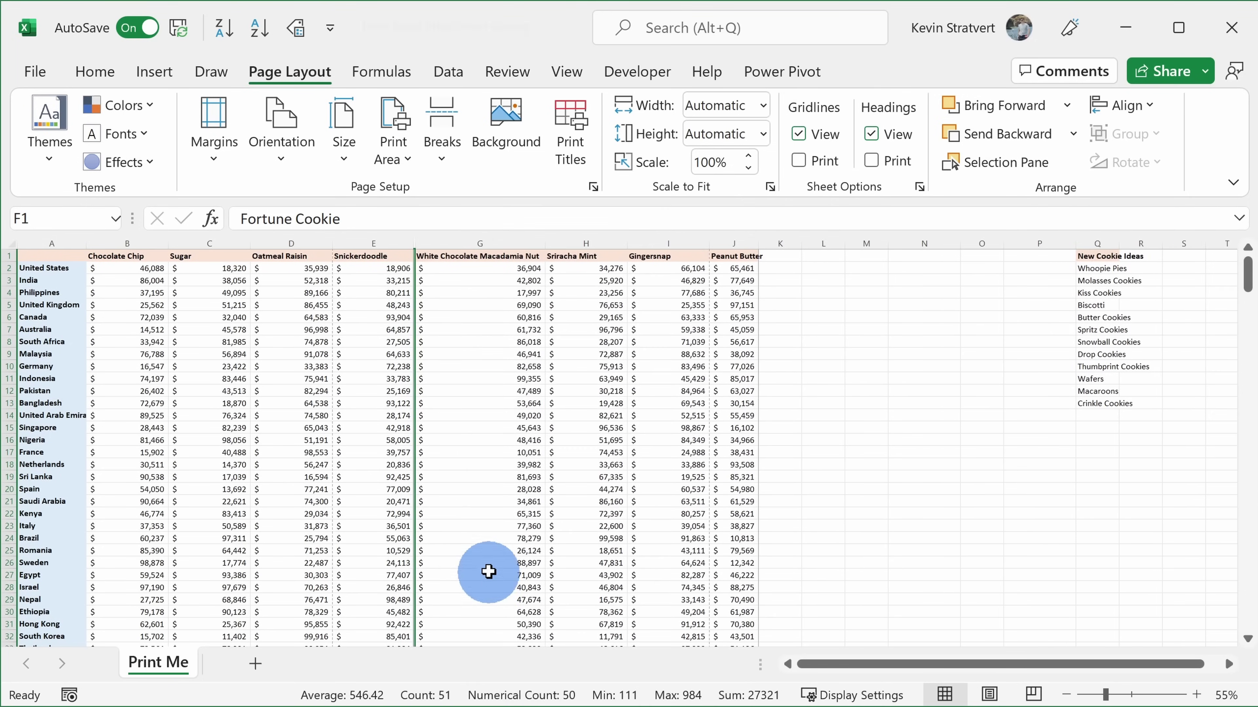
key("ctrl+p")
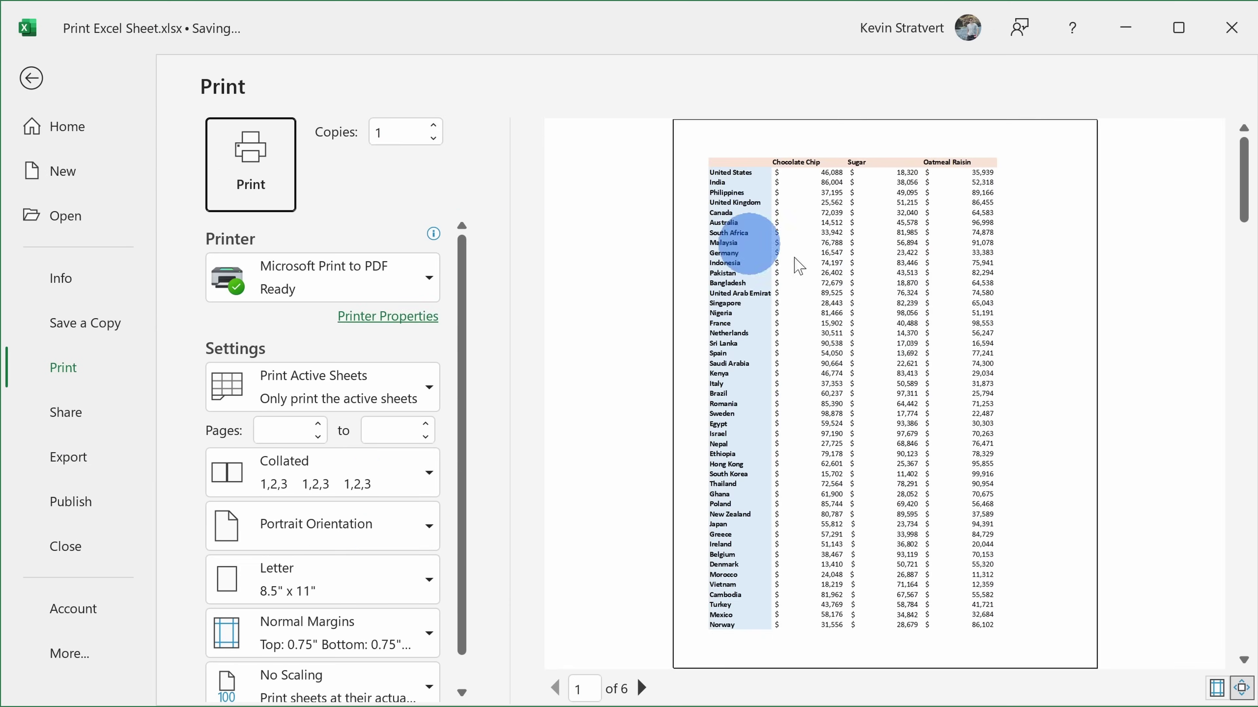
scroll(948, 310, "down", 2)
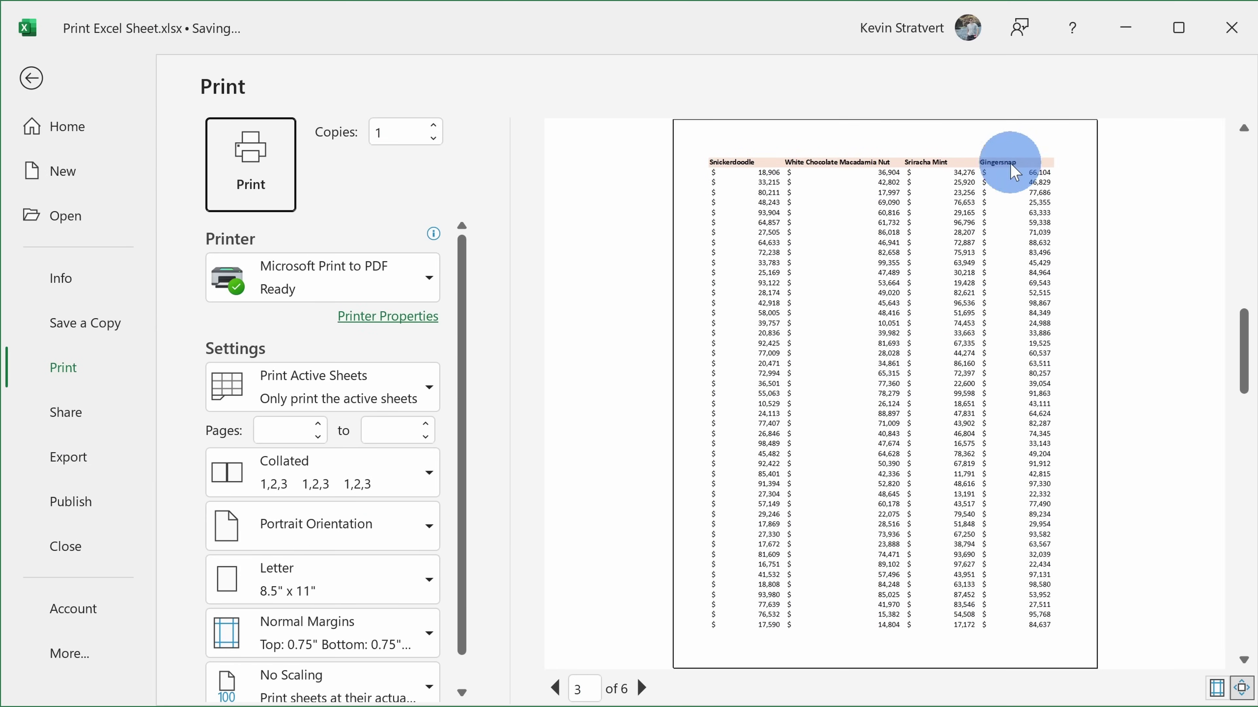
key("Escape")
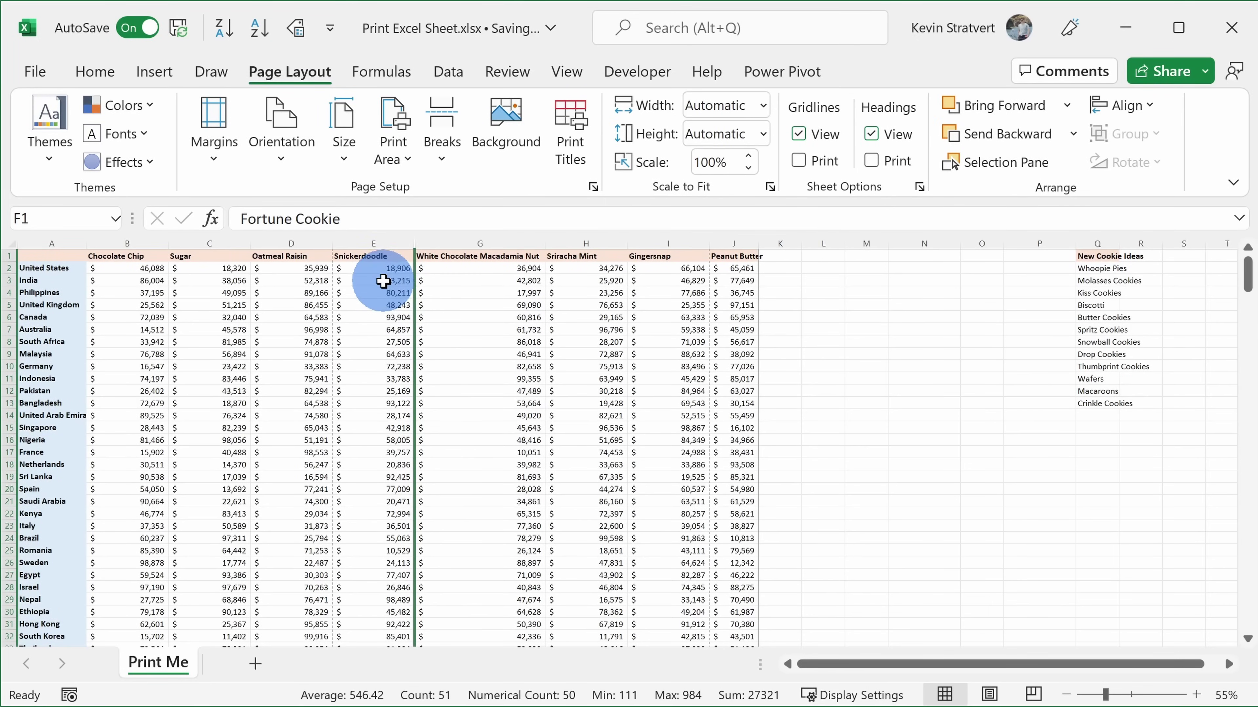
left_click_drag(389, 239, 449, 242)
right_click(450, 243)
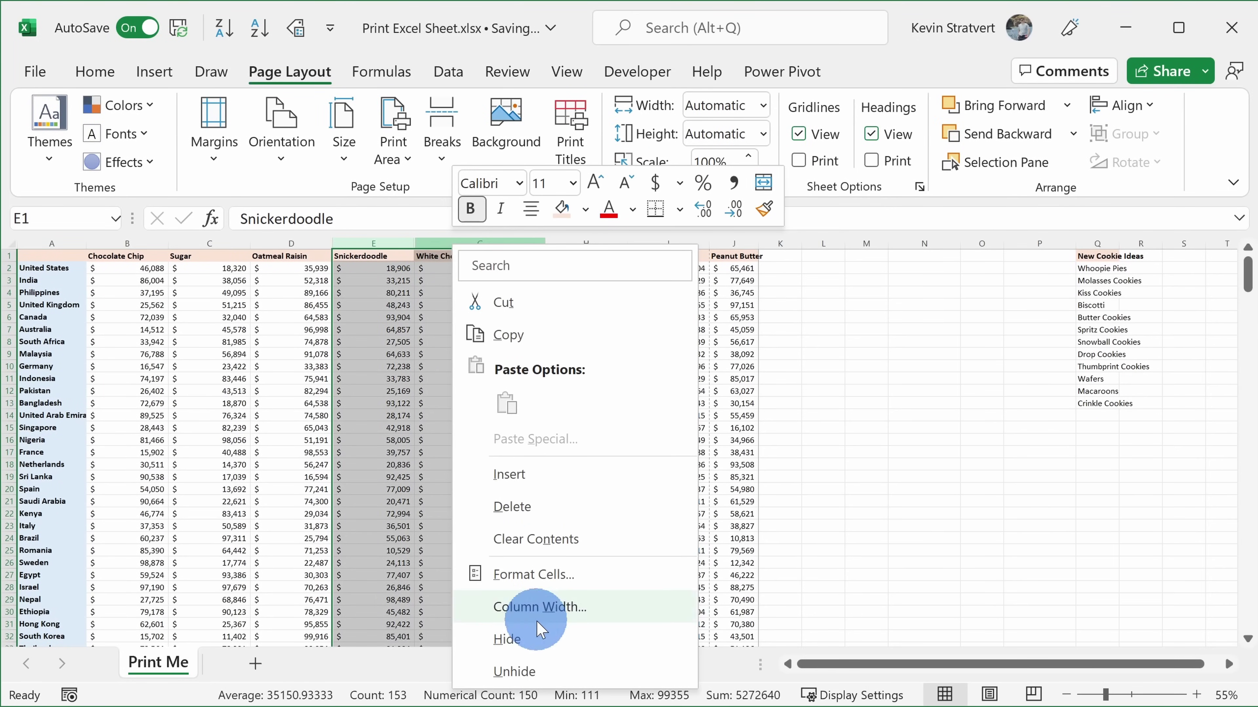
left_click(519, 672)
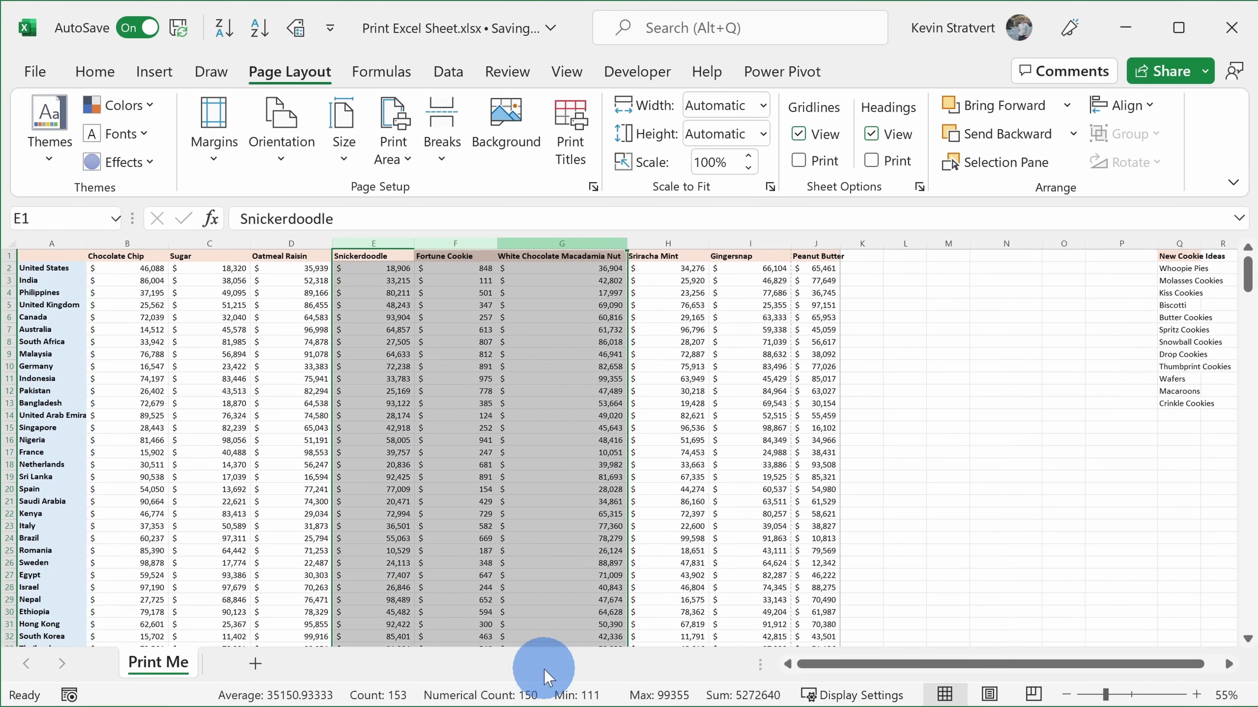
left_click(478, 440)
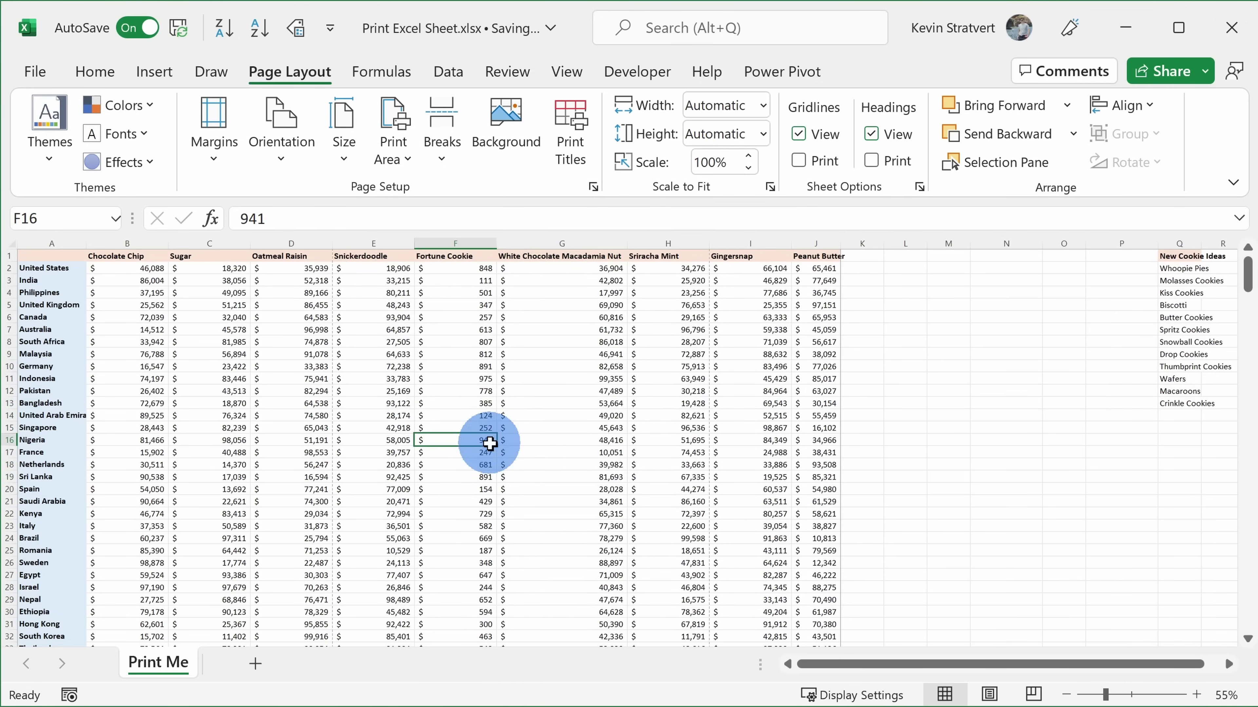
right_click(455, 241)
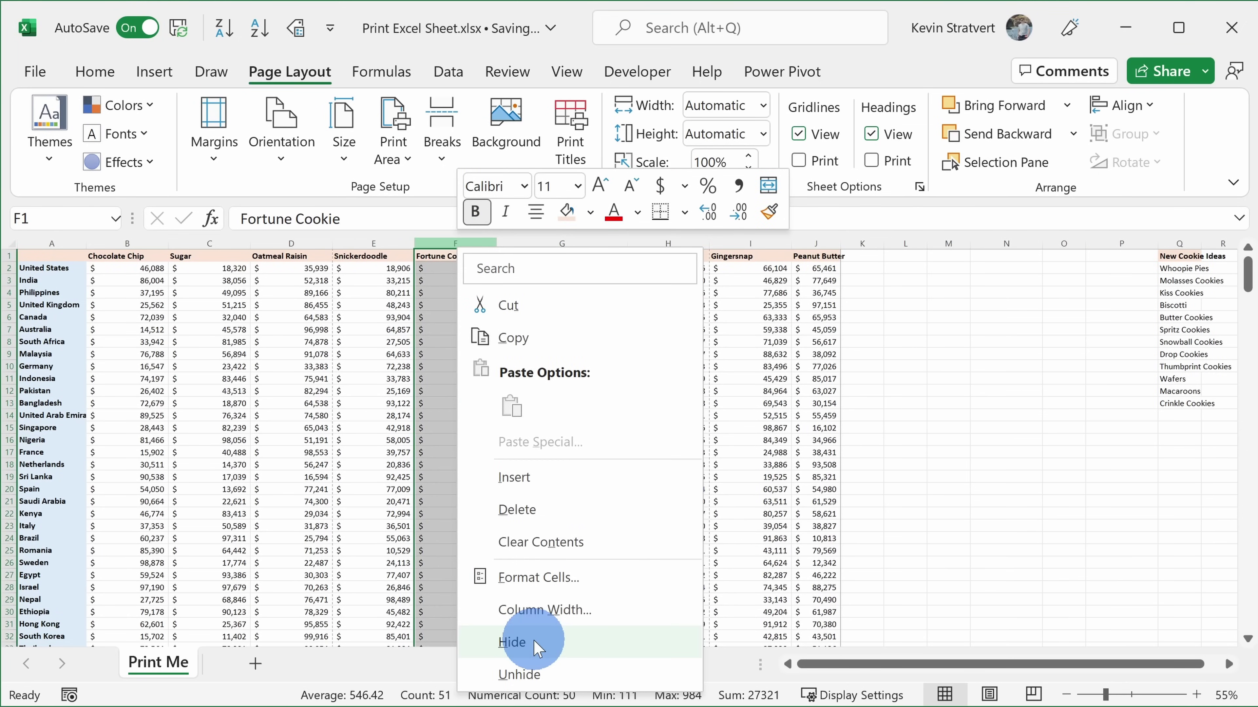
left_click(511, 642)
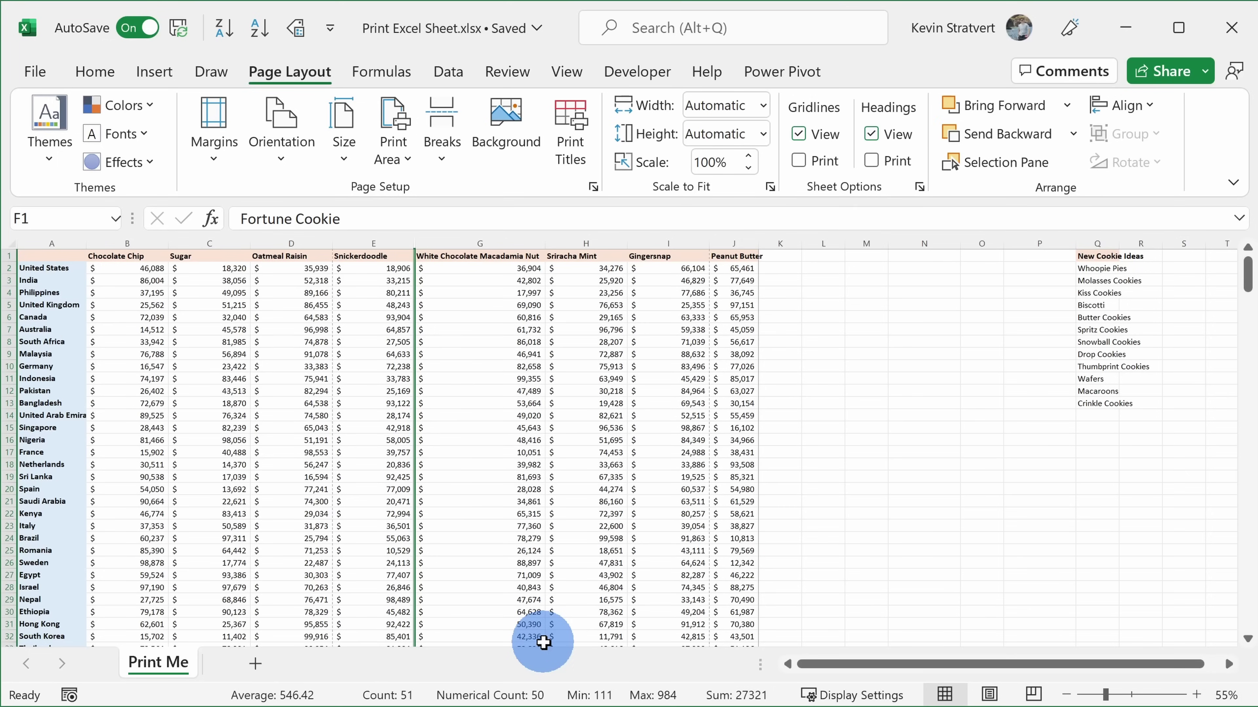
- Switch the printout to Landscape Orientation, shrinking the preview to 4 pages
key("ctrl+p")
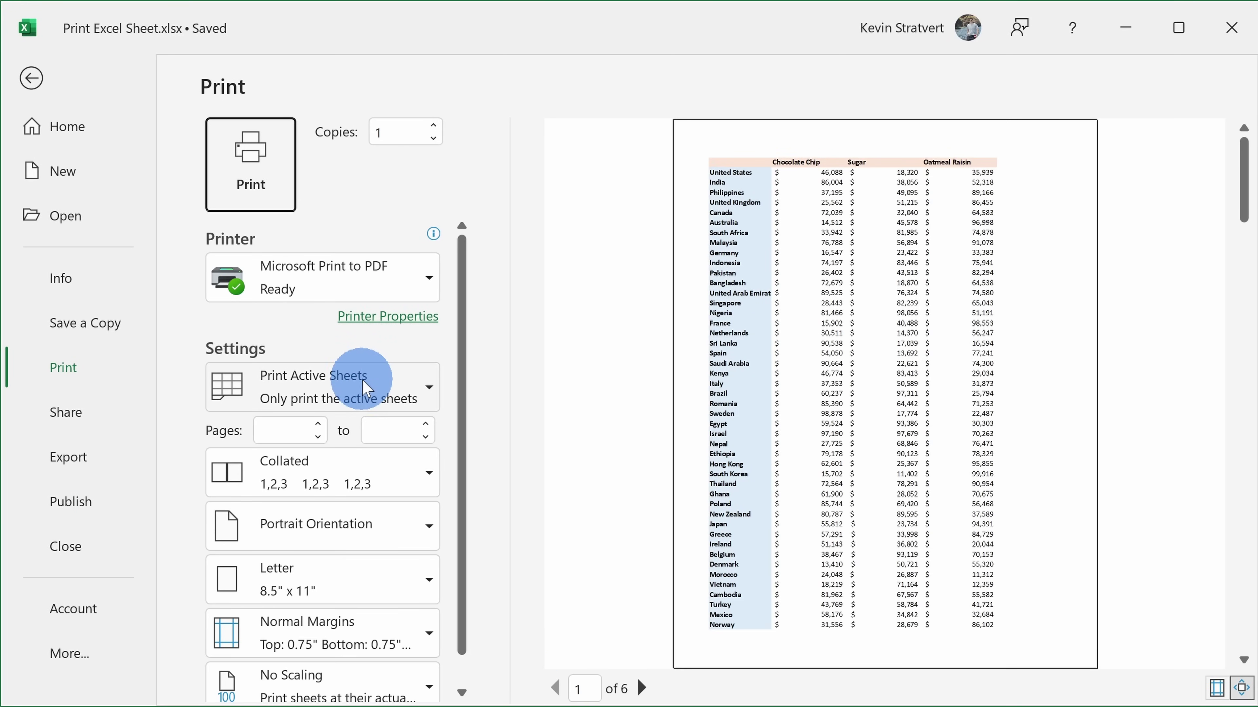
scroll(367, 389, "down", 1)
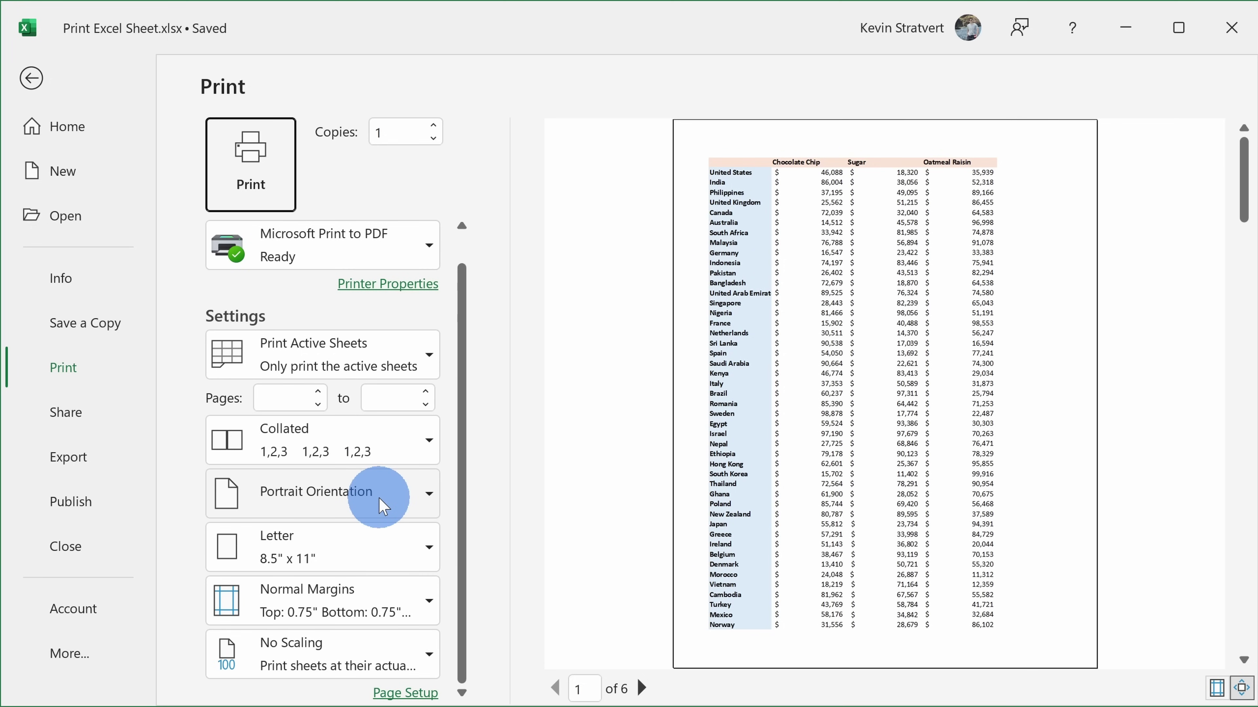
left_click(384, 506)
left_click(367, 597)
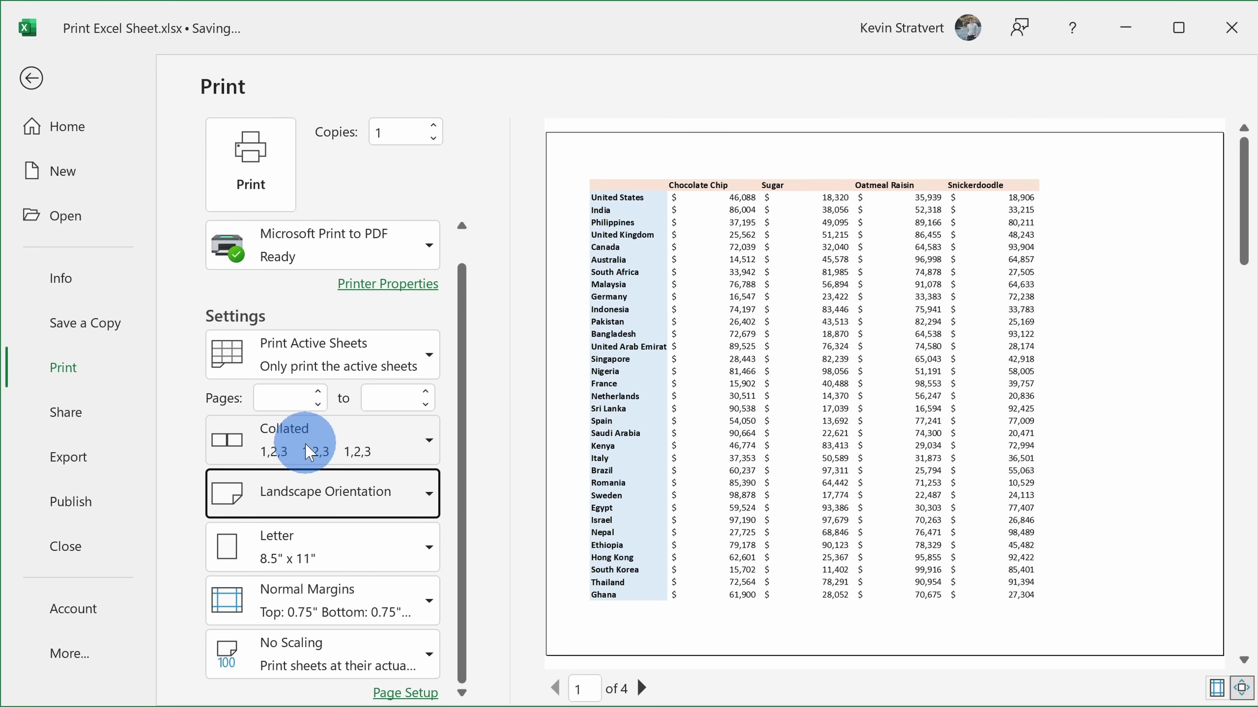
left_click(361, 541)
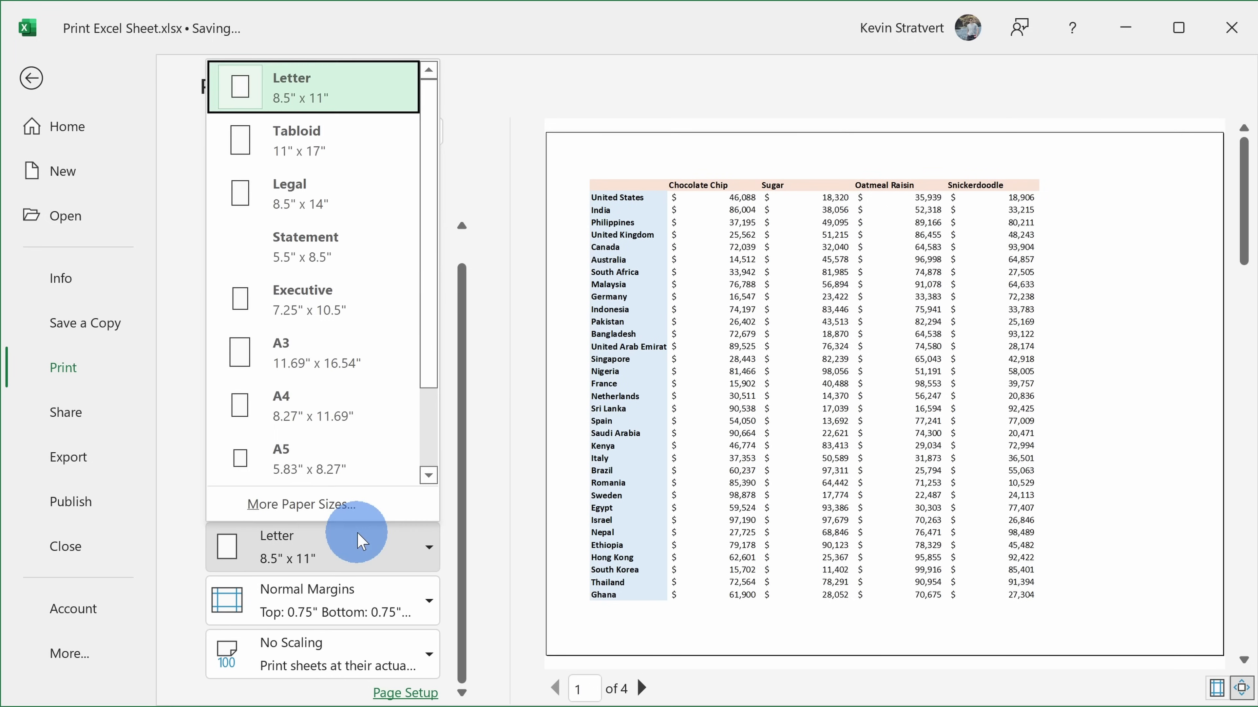
- Change the paper size to A4 (8.27" x 11.69") and keep Normal Margins
left_click(360, 415)
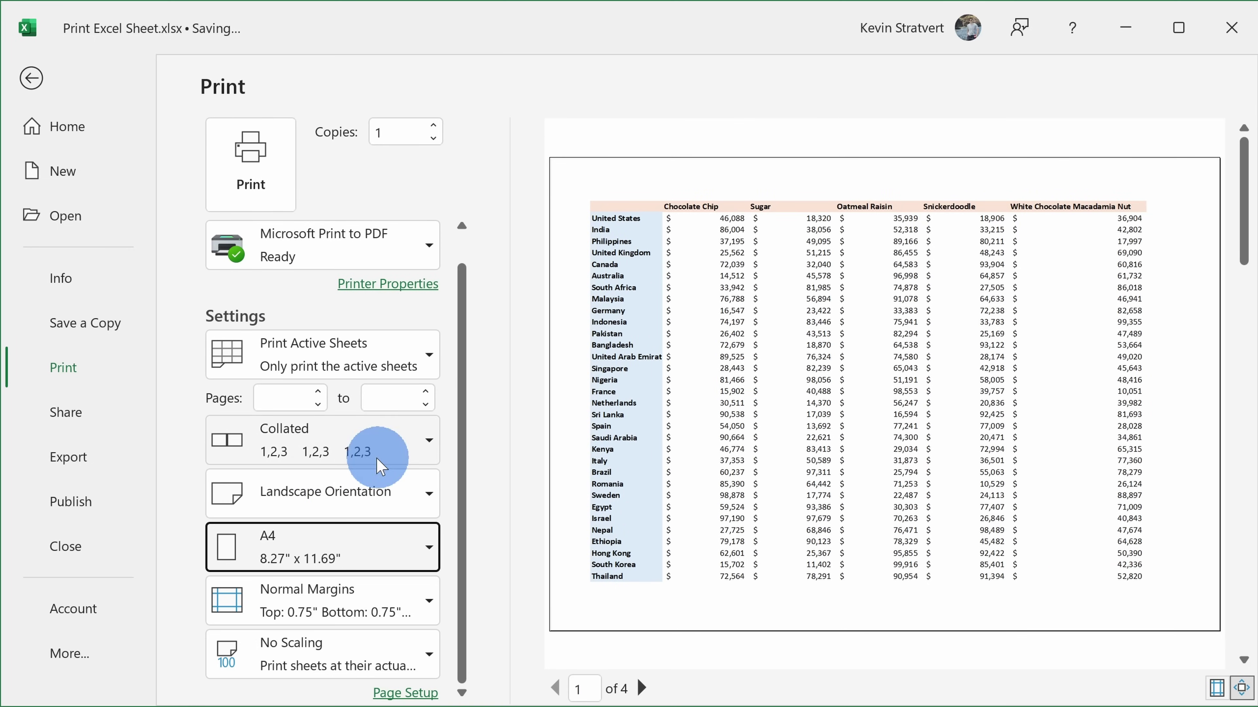
left_click(366, 605)
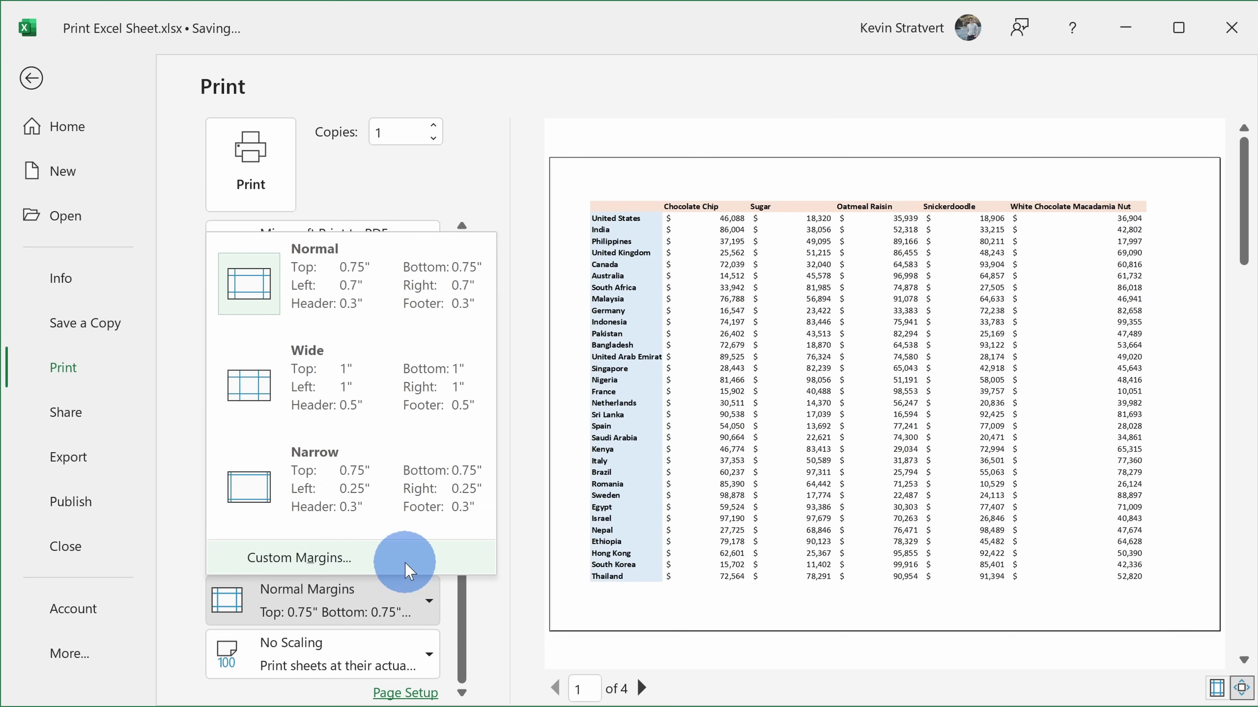
left_click(369, 287)
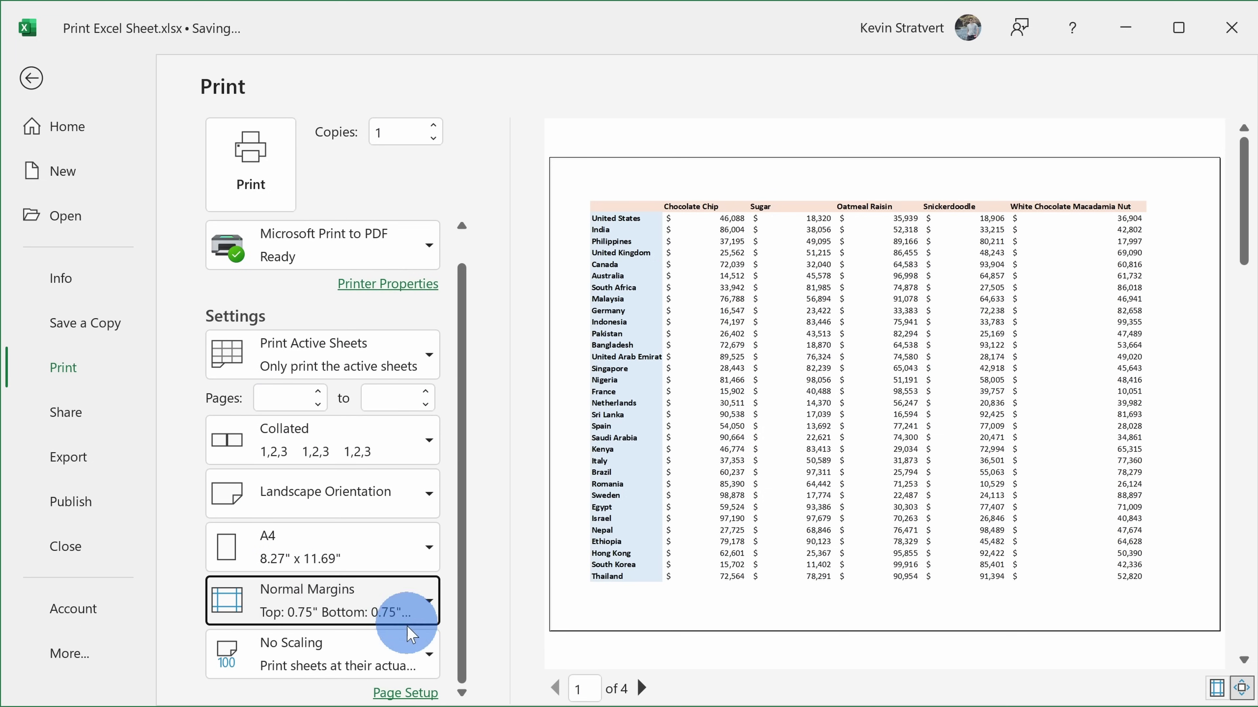
left_click(415, 659)
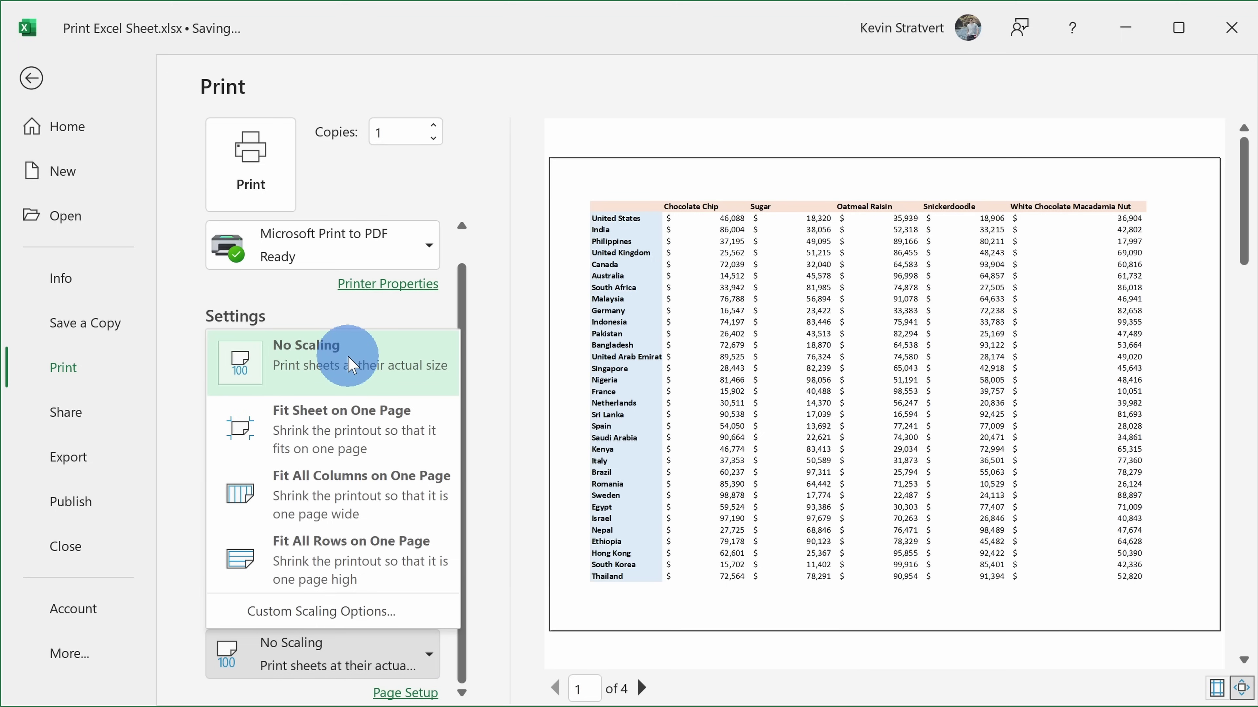
- Try Fit Sheet on One Page and Fit All Rows, then settle on Fit All Columns on One Page
left_click(354, 426)
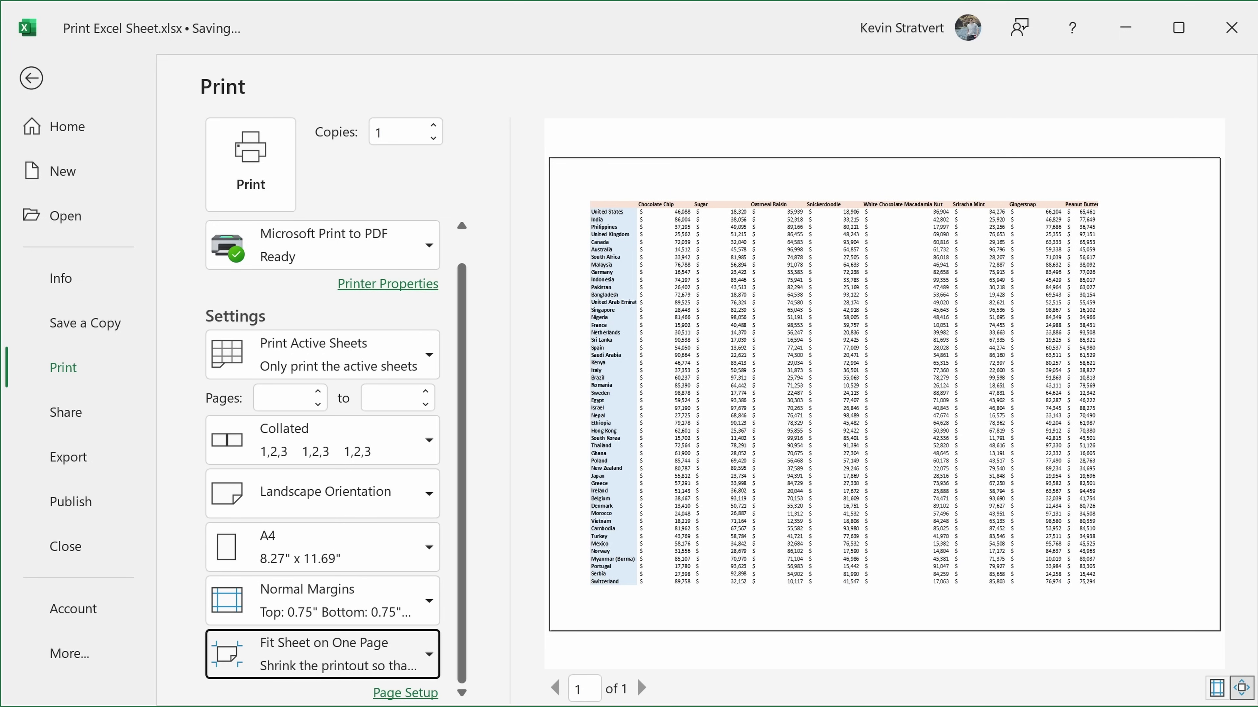
left_click(387, 664)
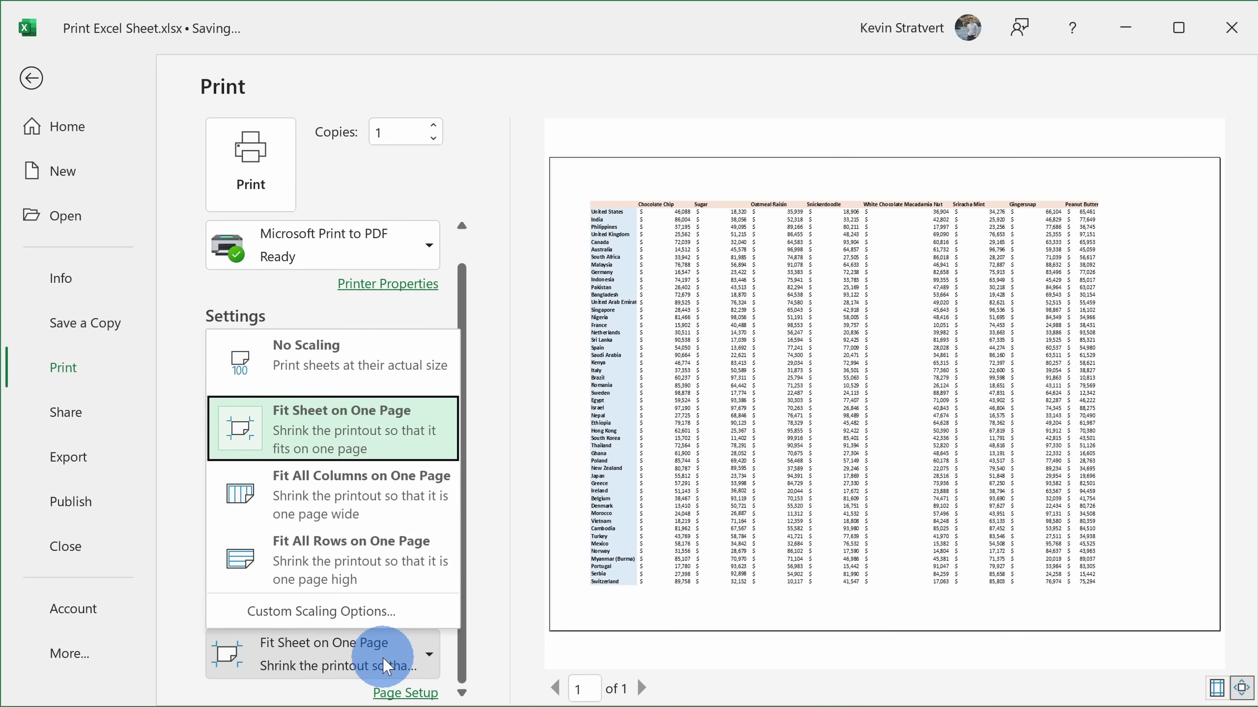
left_click(374, 502)
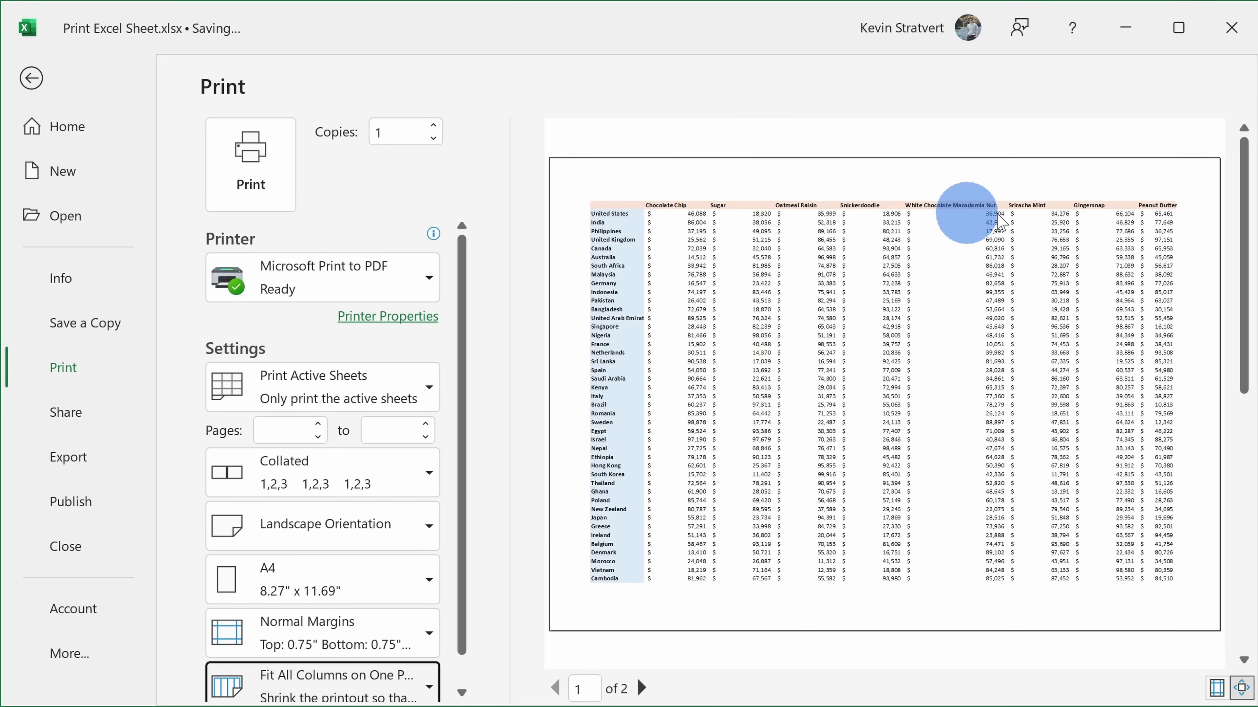
scroll(499, 410, "down", 1)
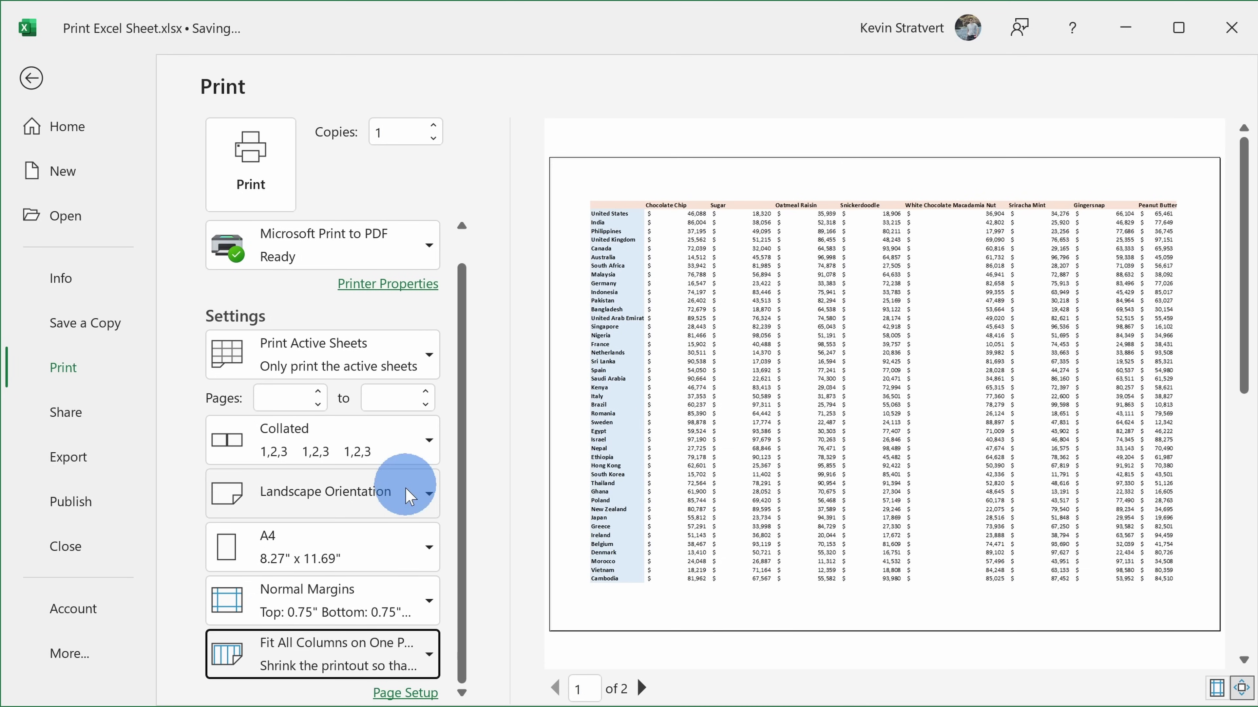
left_click(392, 652)
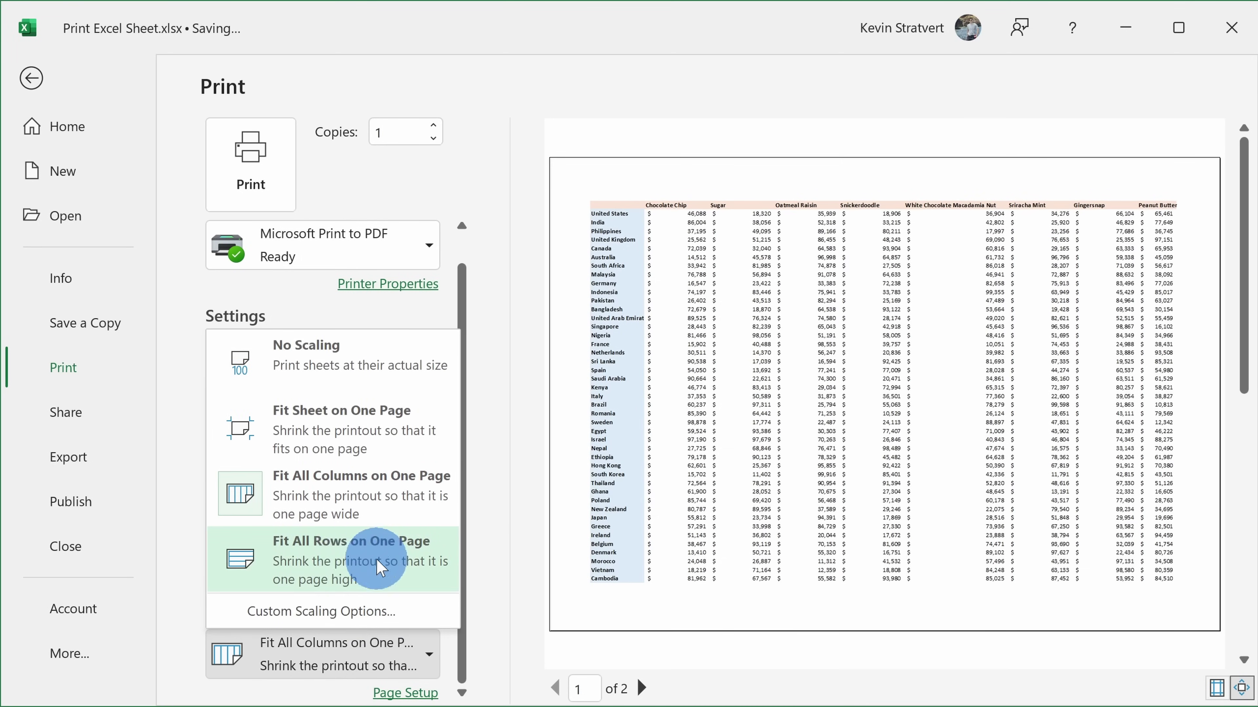
left_click(353, 557)
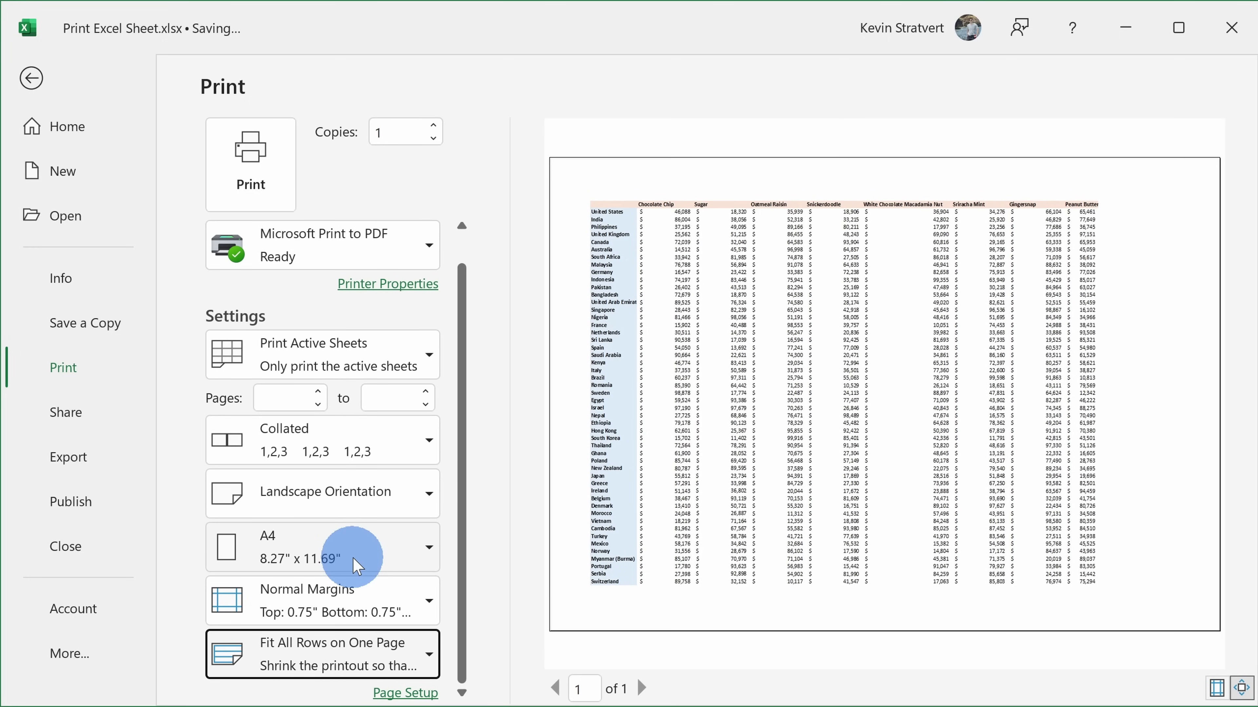
left_click(375, 650)
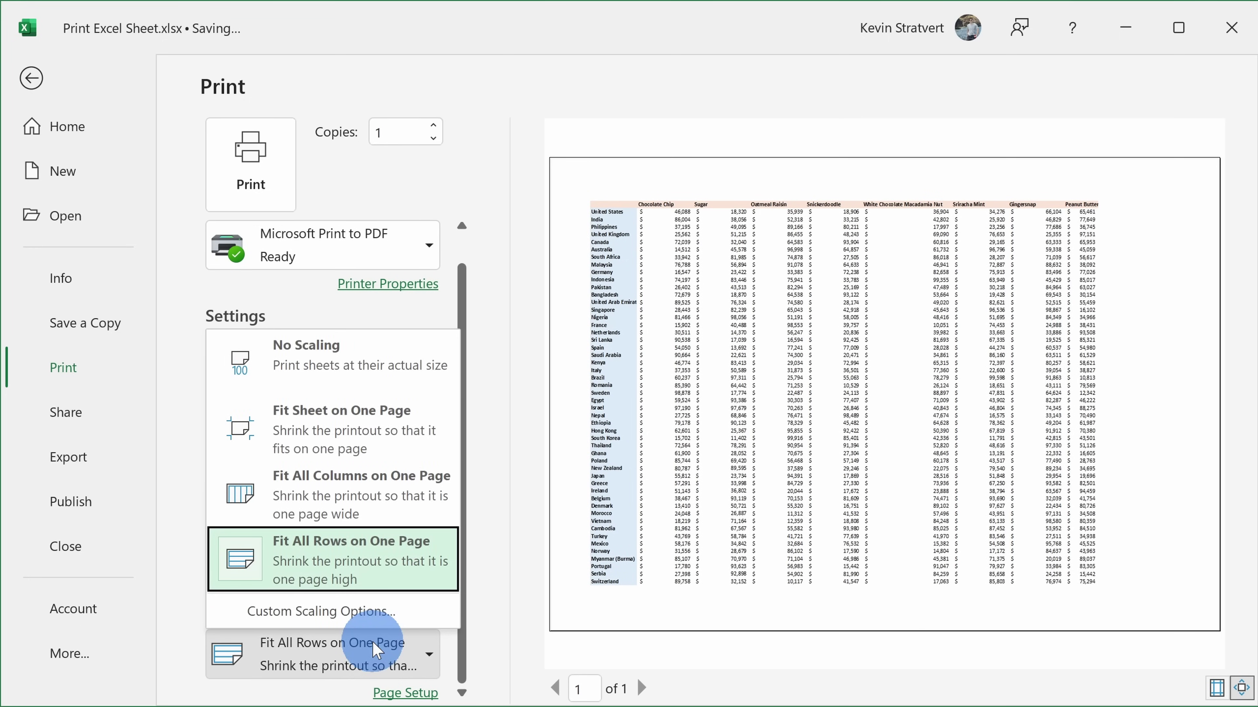
left_click(385, 517)
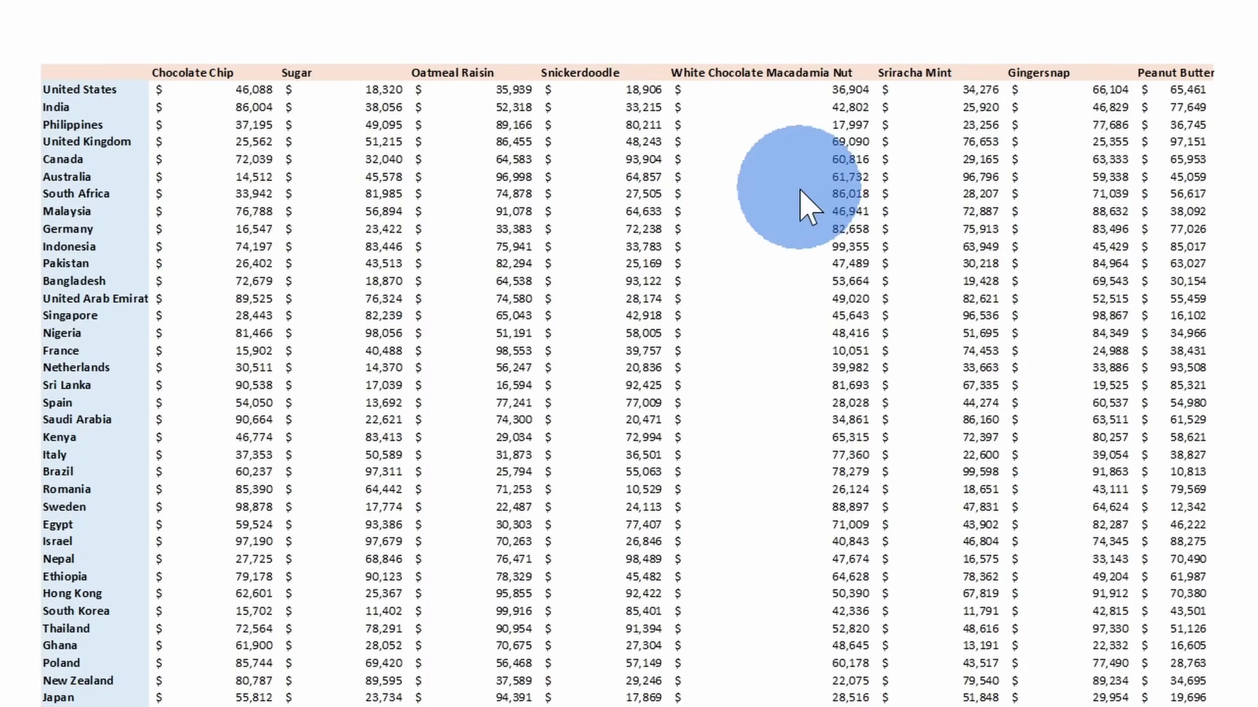
- Check page 2 of the print preview, then return to the Print Me worksheet
scroll(805, 206, "down", 1)
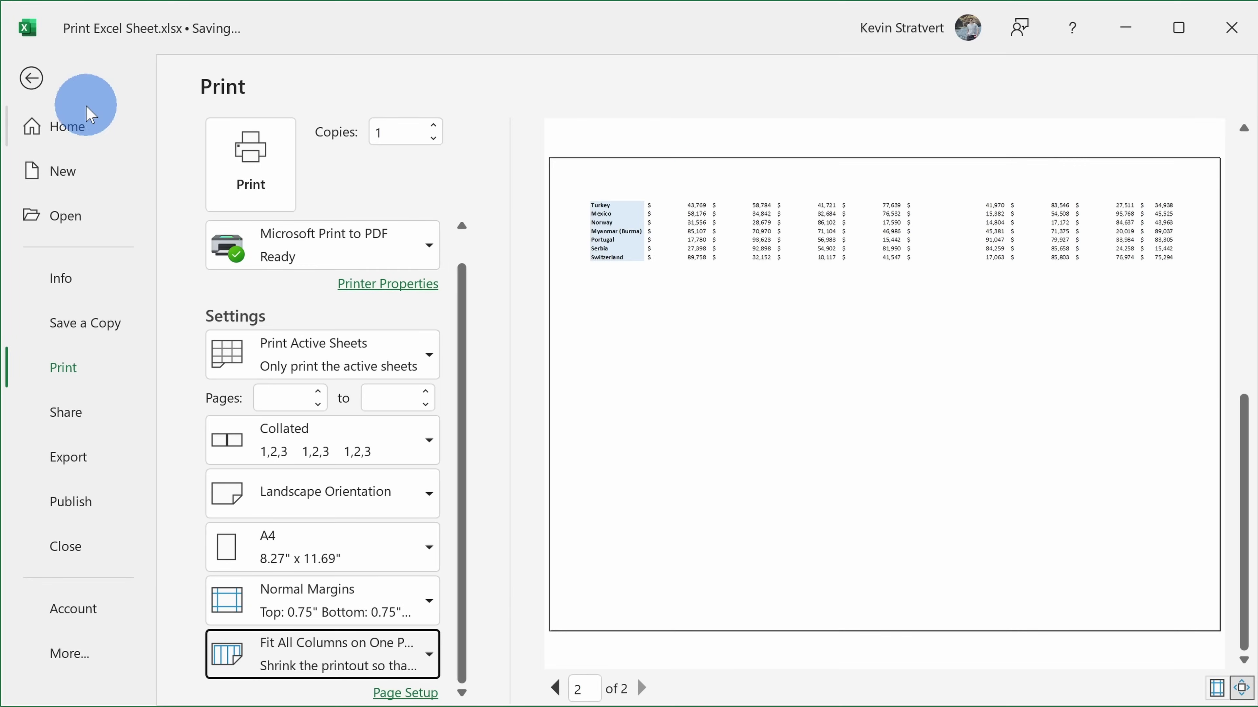
left_click(32, 77)
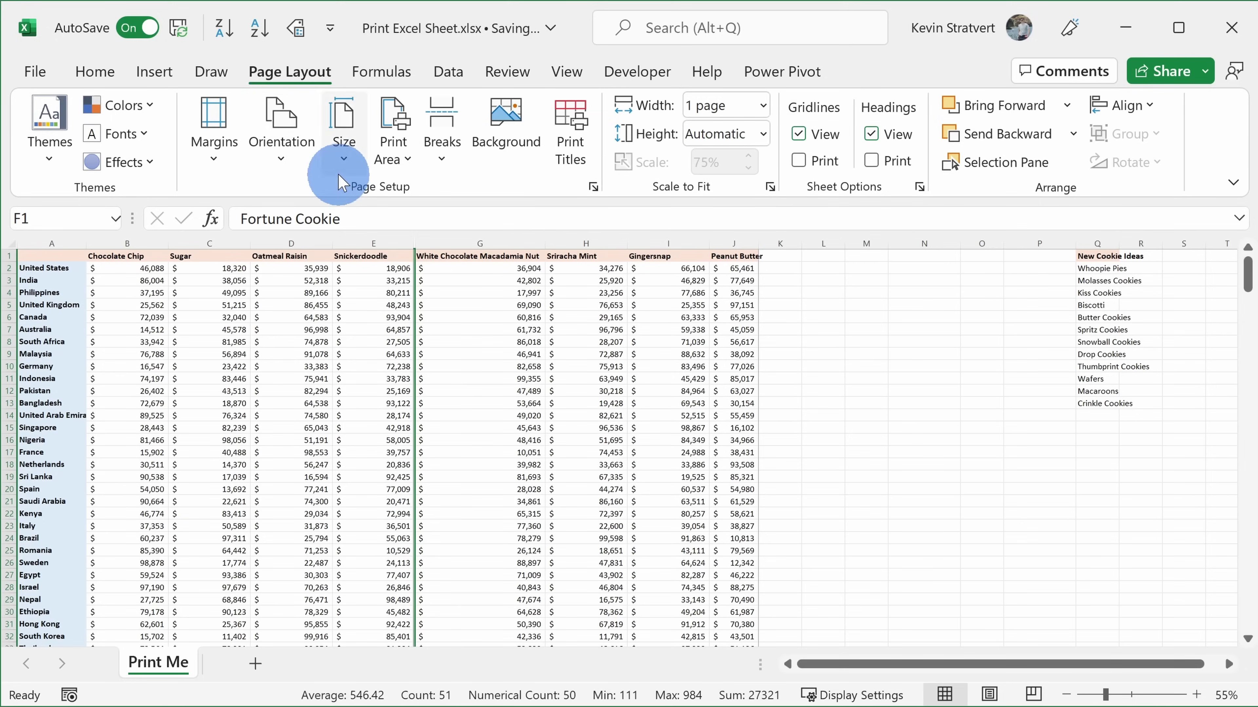
- Set Print Titles rows to repeat at top to $1:$1
left_click(582, 151)
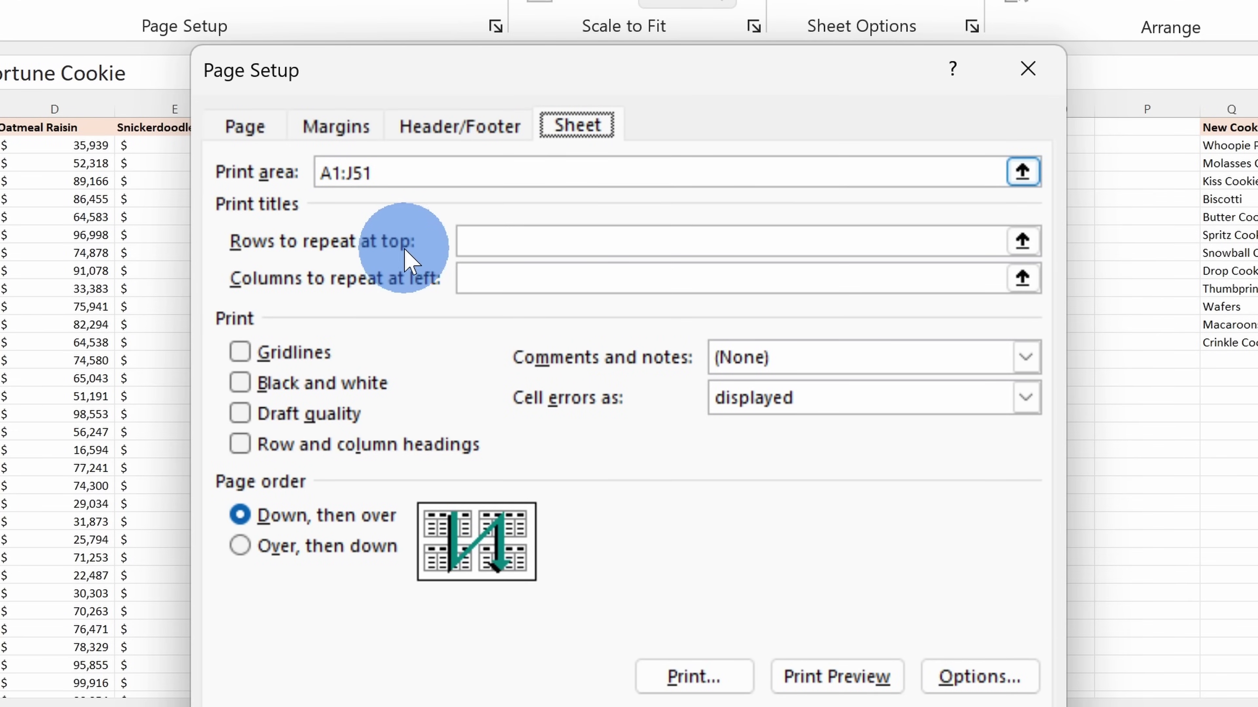
left_click(470, 241)
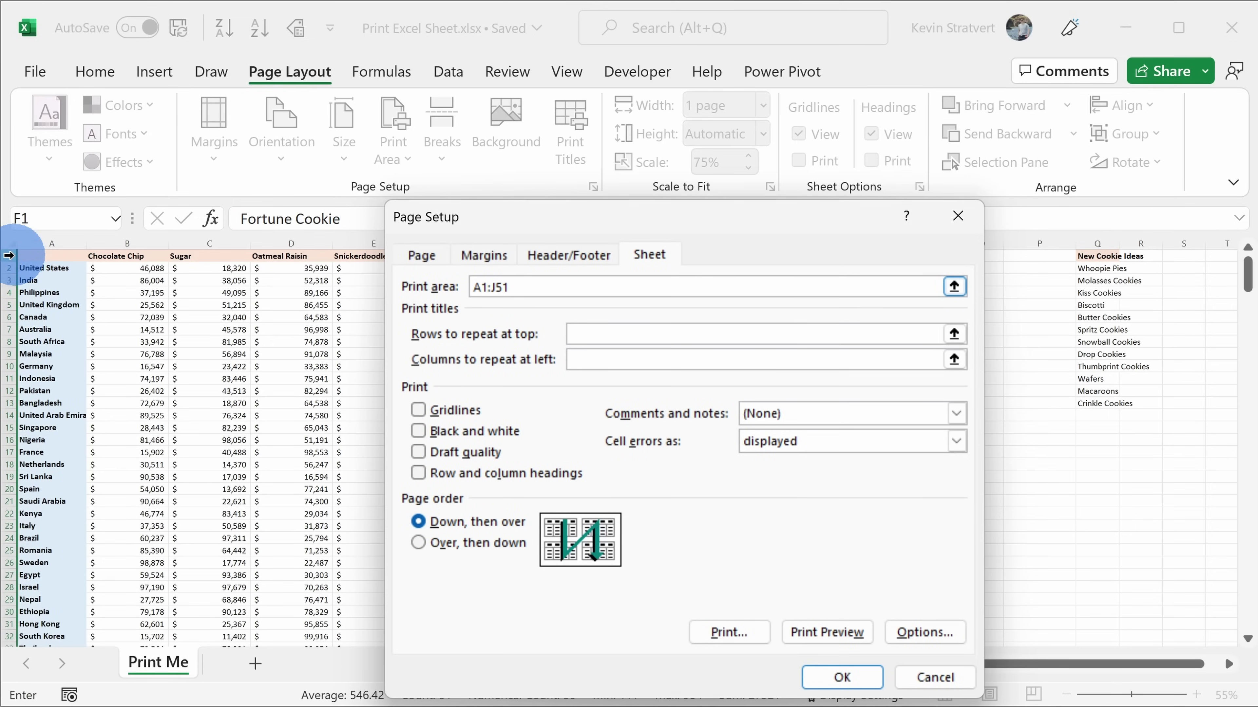
left_click(9, 256)
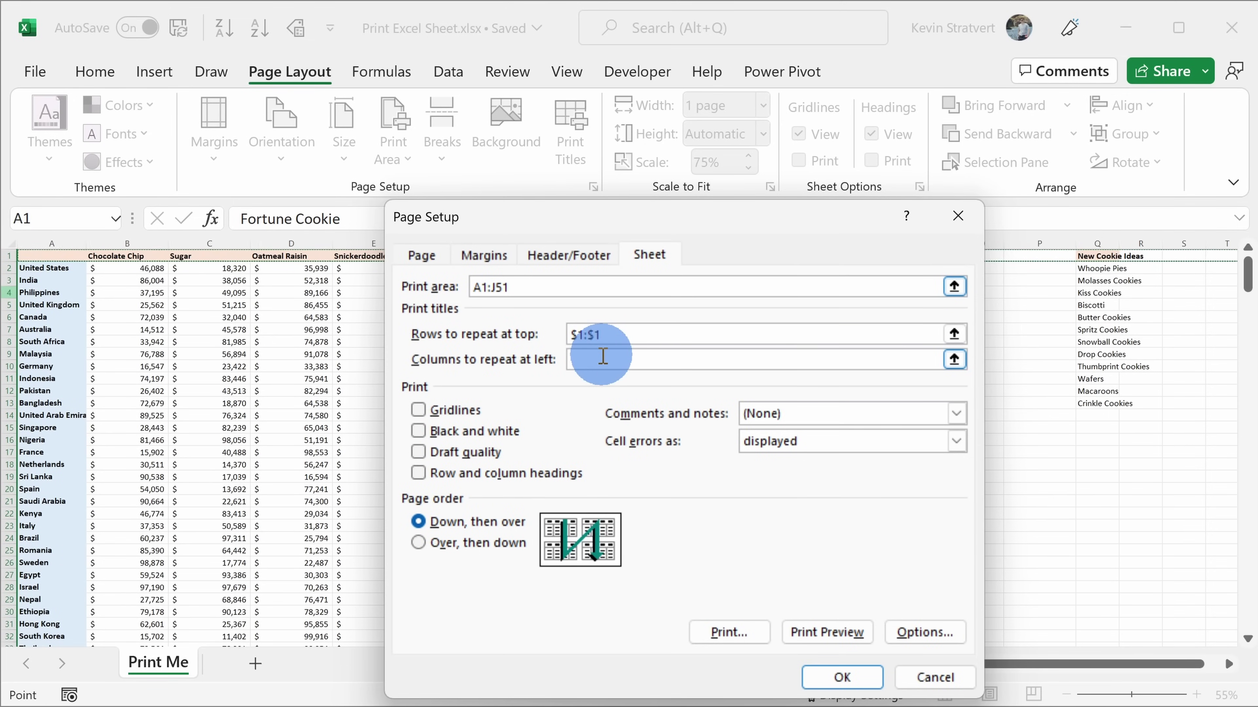
left_click(843, 677)
- Preview pages 1 and 2 to confirm the cookie titles repeat, then return to the sheet
key("ctrl+p")
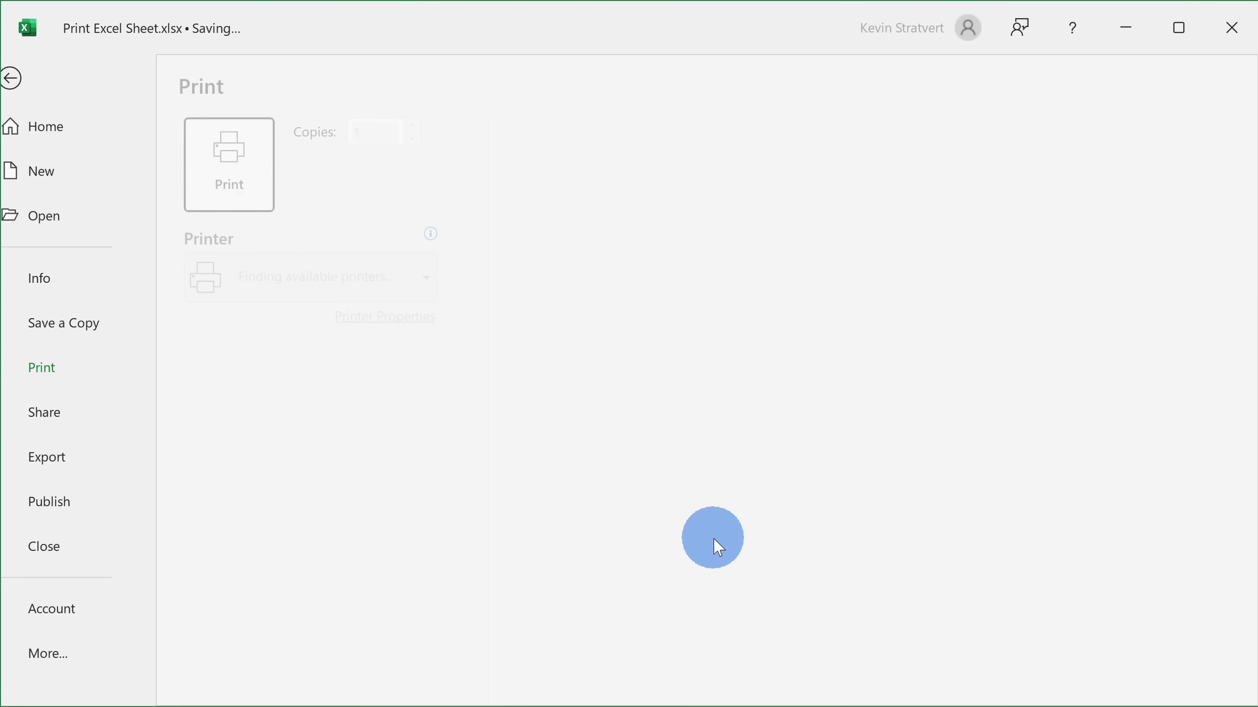
scroll(860, 442, "down", 1)
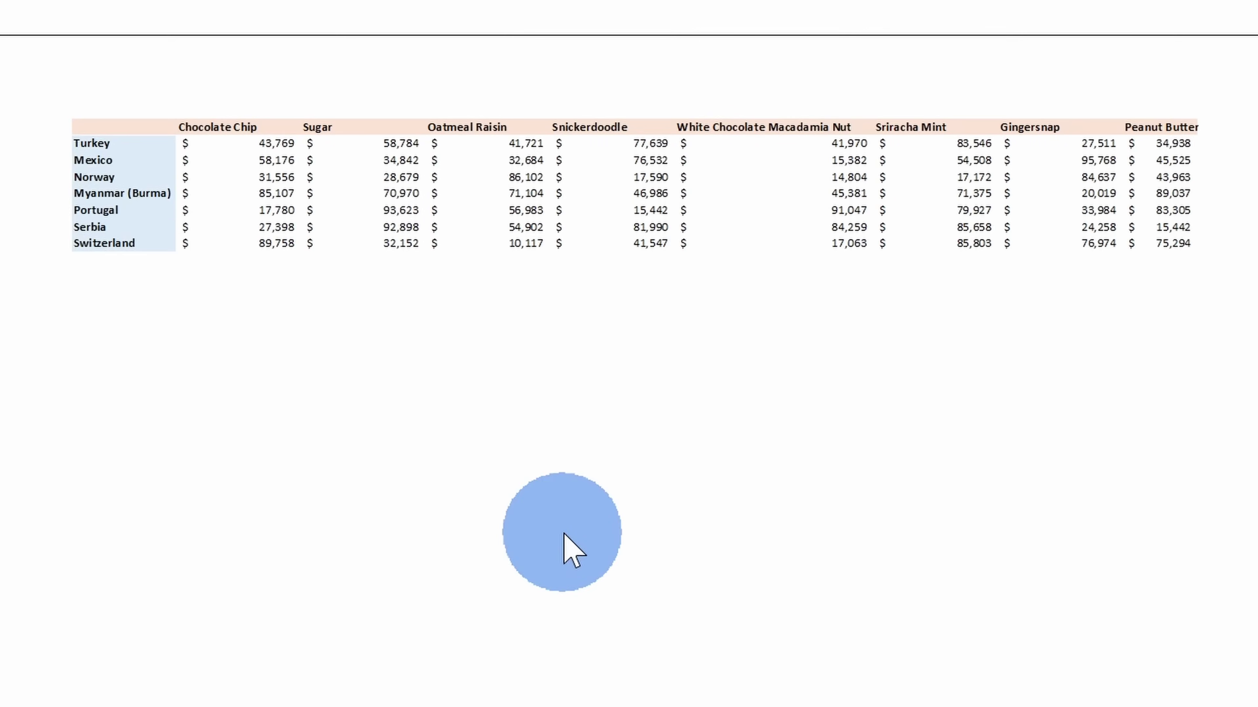
scroll(681, 493, "up", 1)
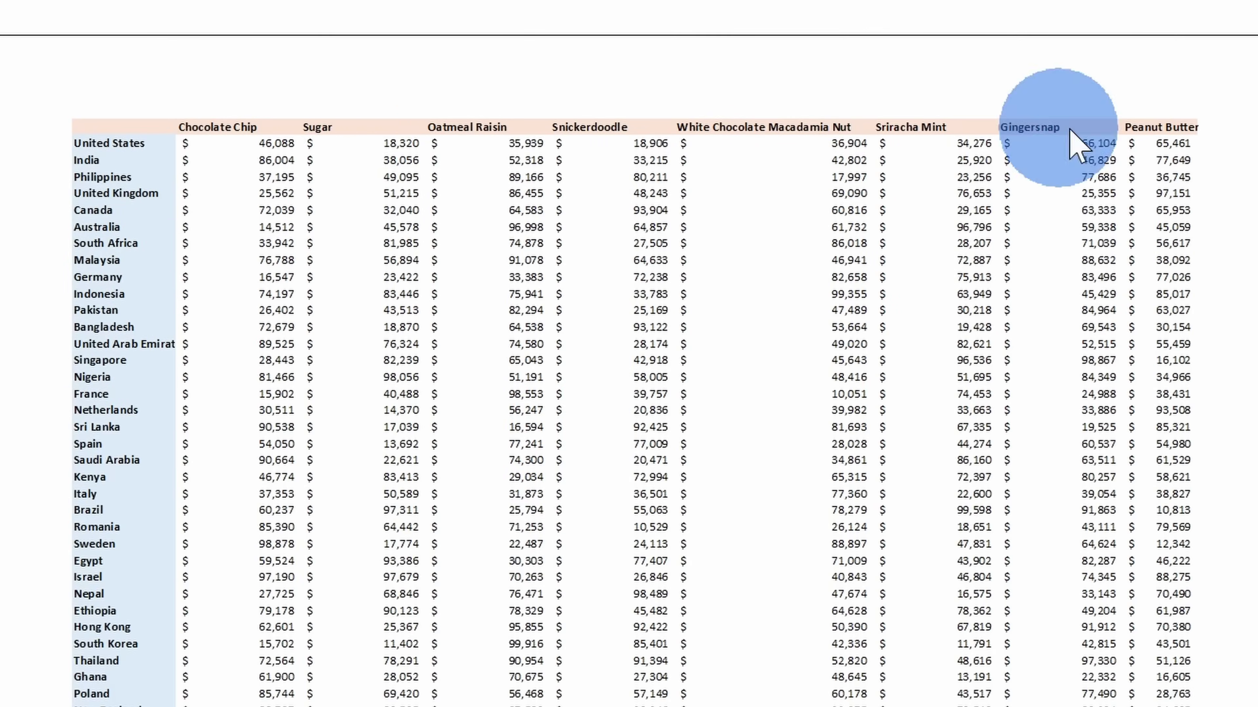
scroll(723, 130, "down", 1)
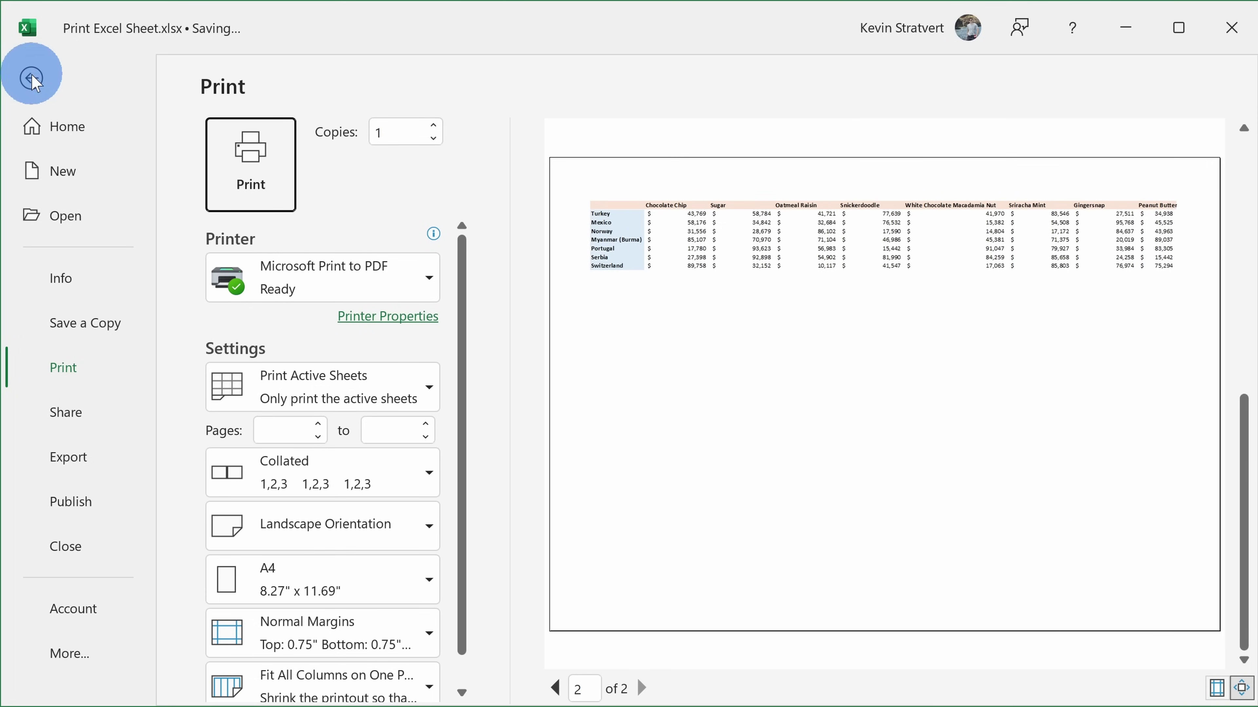
left_click(31, 78)
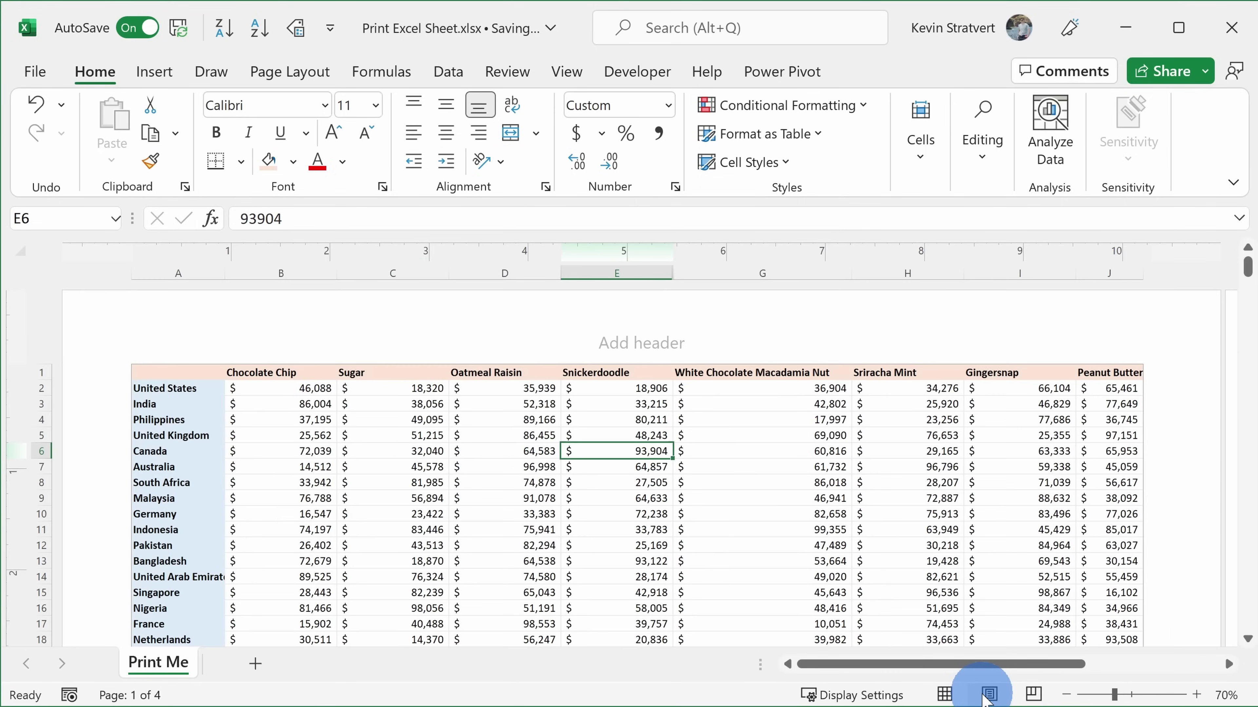
- Switch to Page Layout view and start editing the page header with the Header & Footer tools
left_click(677, 337)
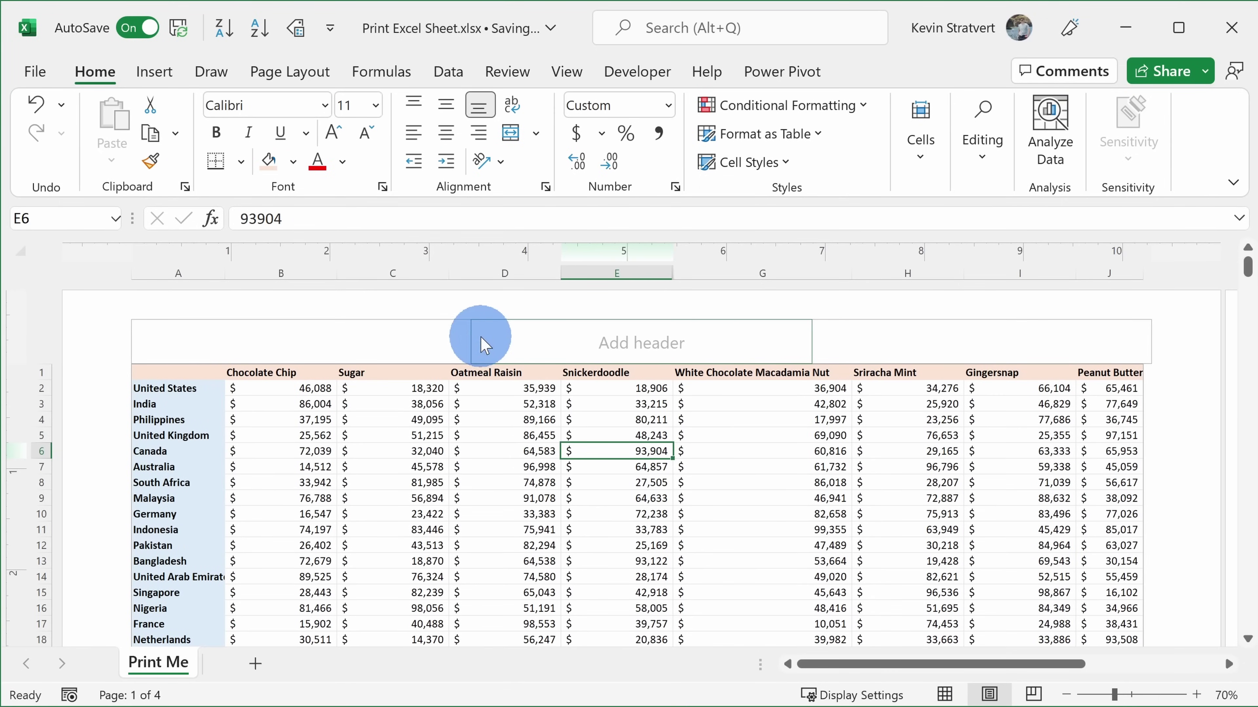
left_click(607, 342)
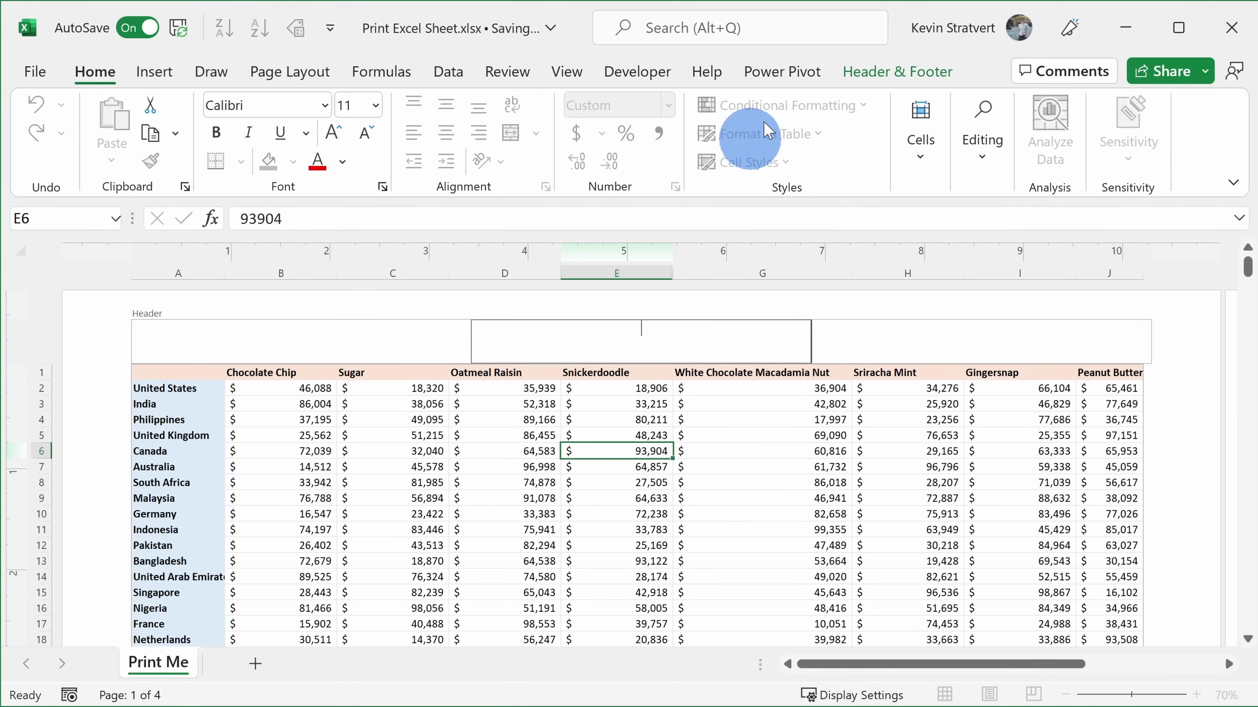
left_click(900, 79)
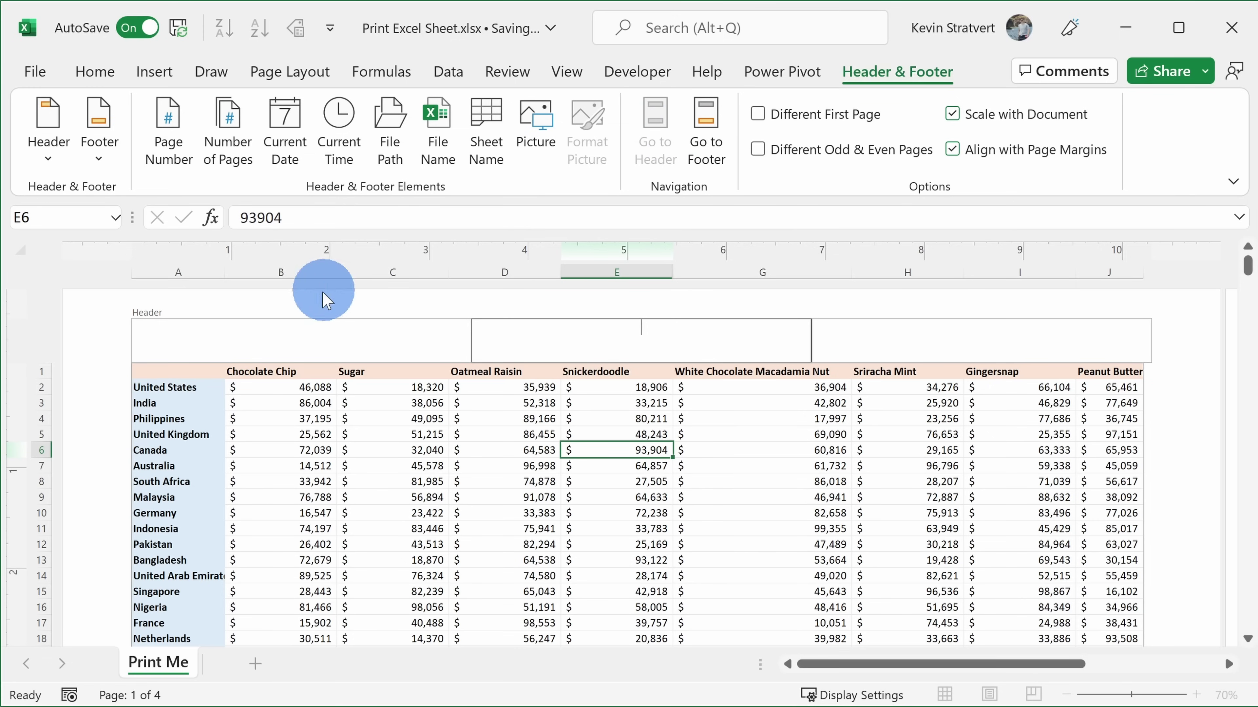
left_click(255, 337)
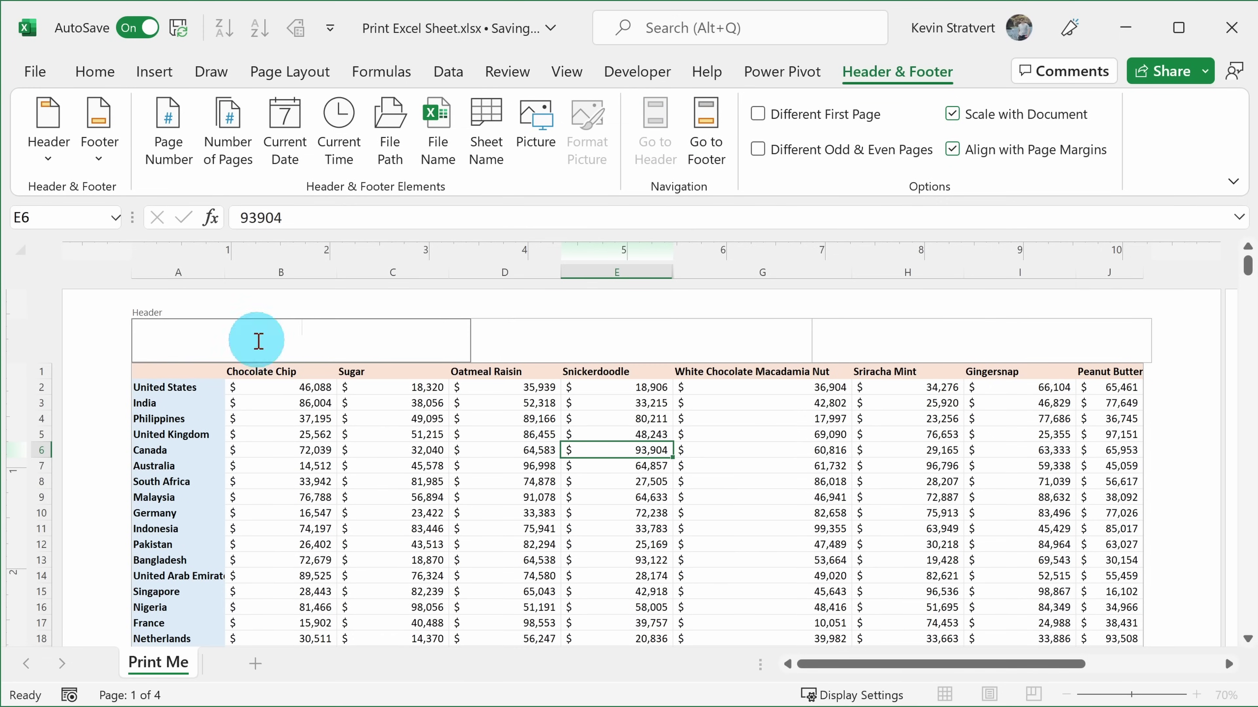
- Insert the page number (&[Page]) into the left header section
left_click(170, 146)
left_click(161, 327)
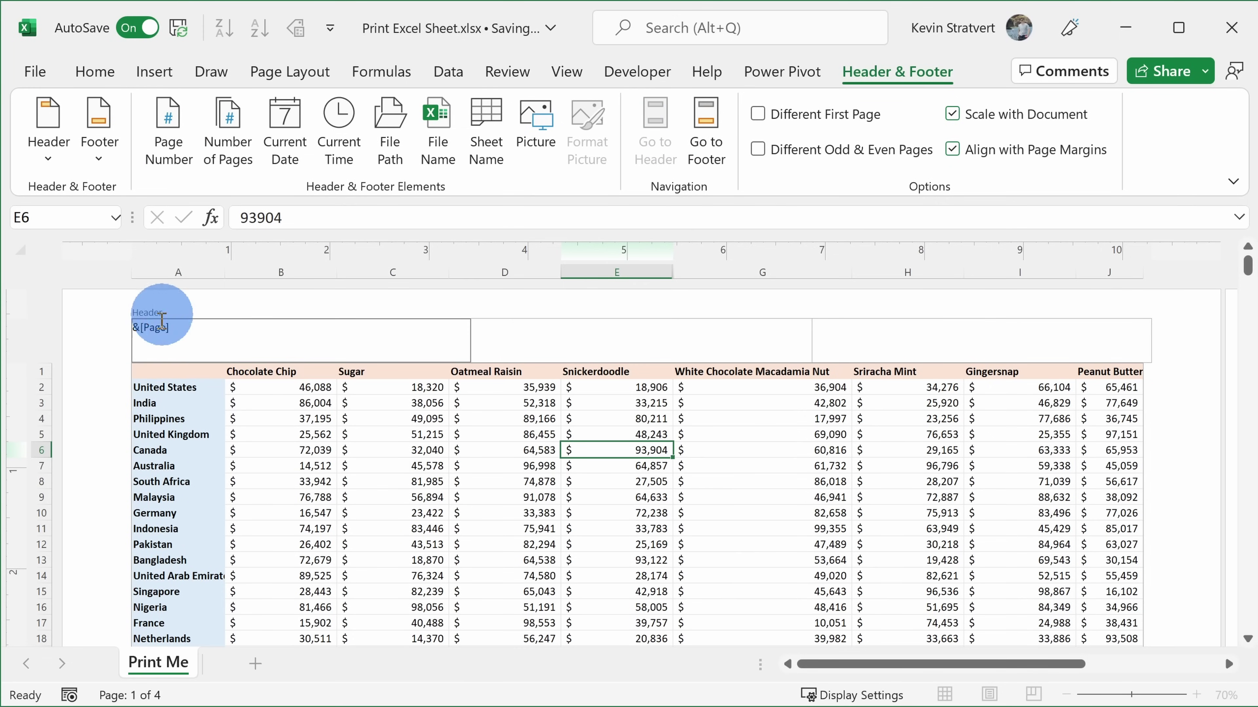
left_click(255, 402)
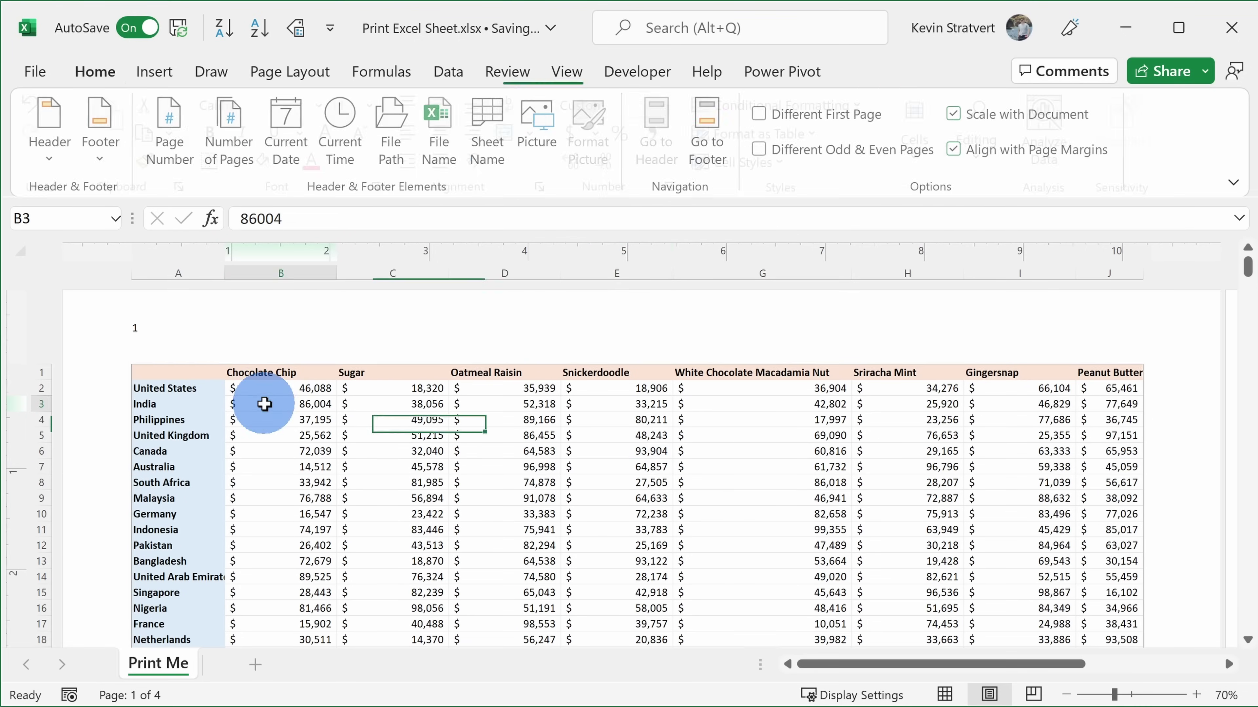
left_click(146, 342)
left_click_drag(156, 335, 322, 329)
- Add the current date to the left footer section
left_click(713, 127)
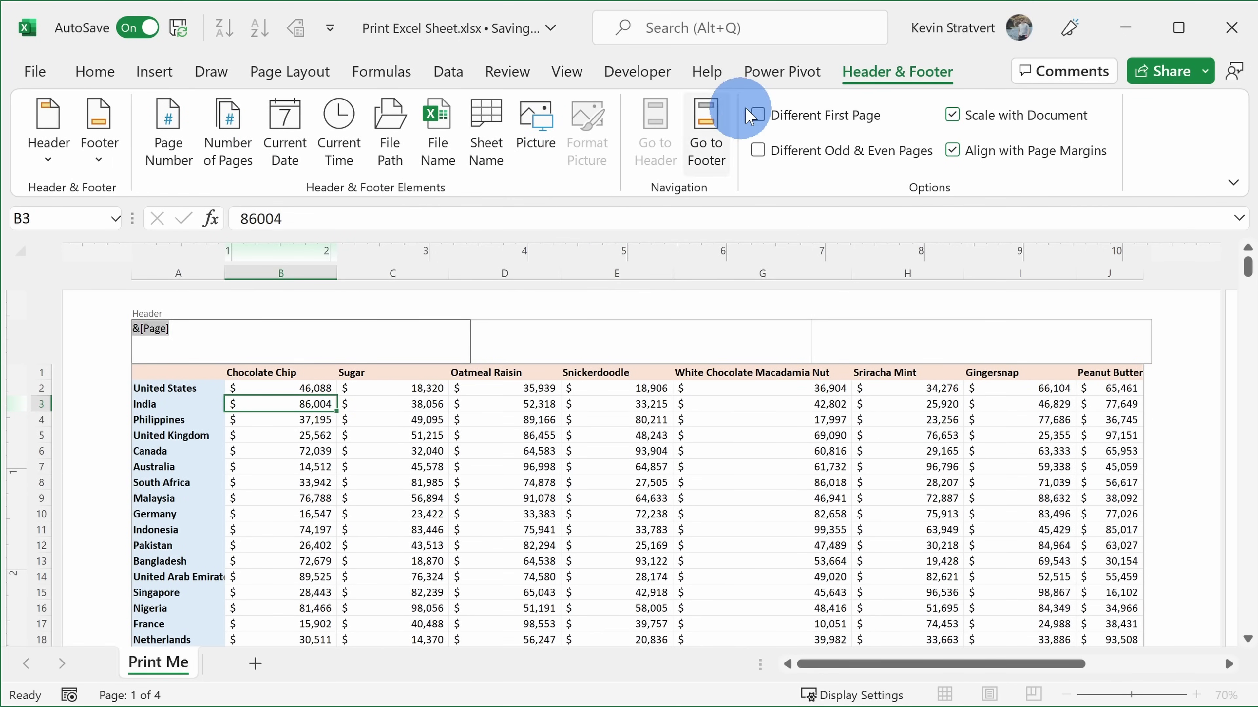
left_click(155, 342)
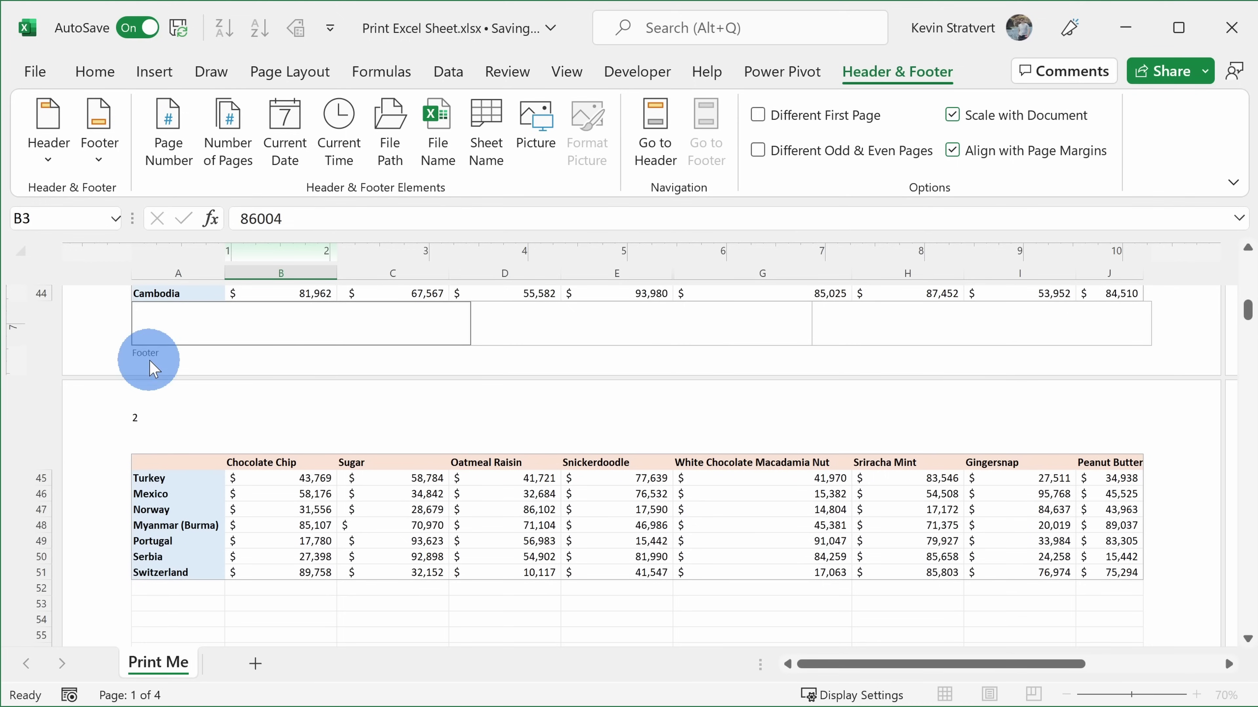
left_click(166, 293)
left_click(275, 154)
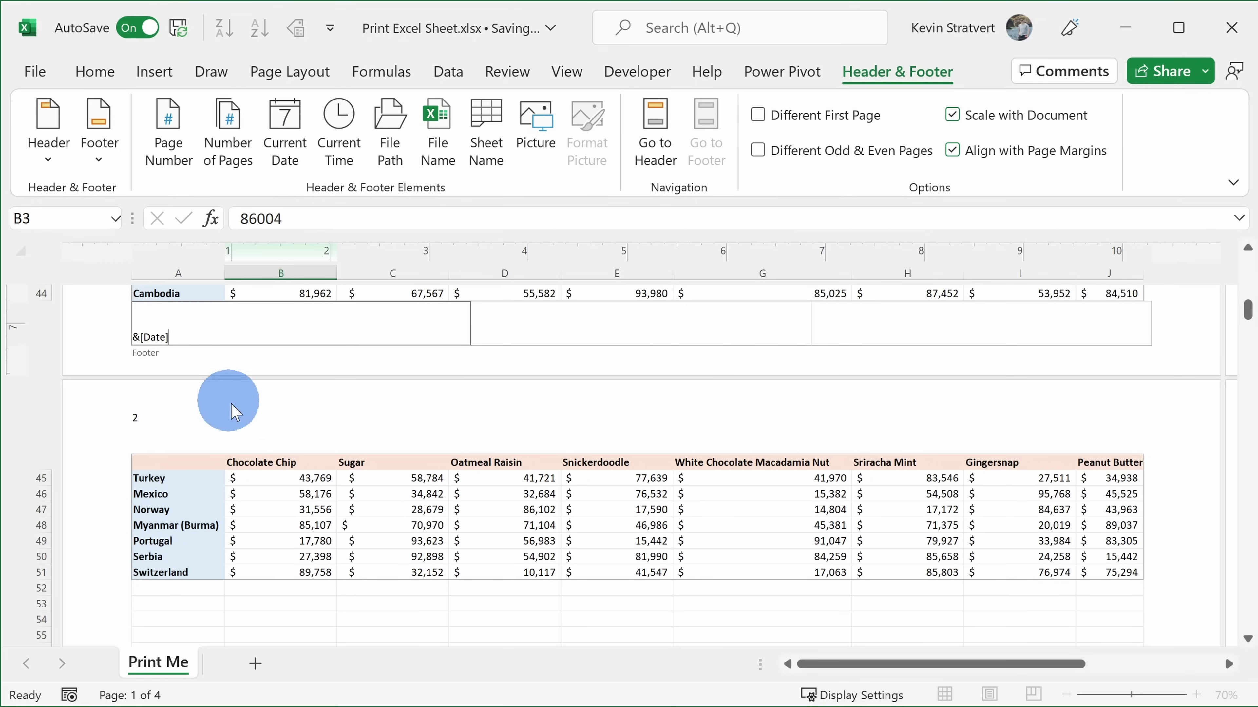
left_click(260, 490)
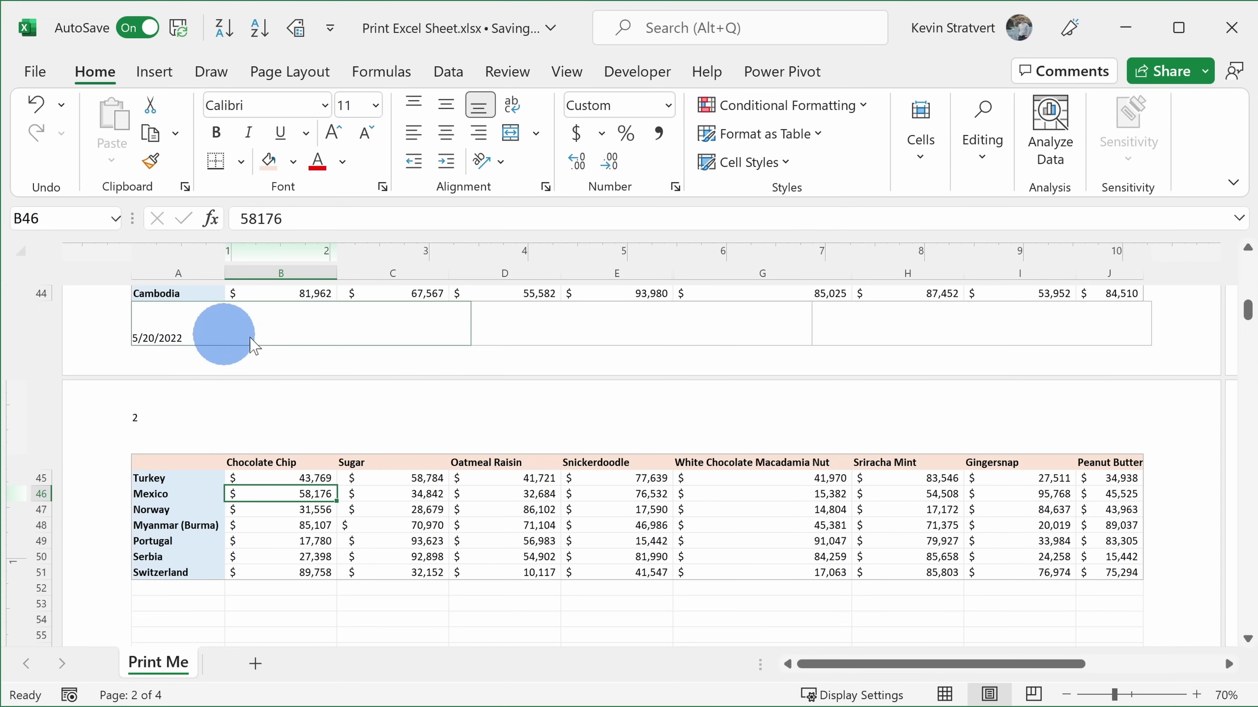
left_click(508, 340)
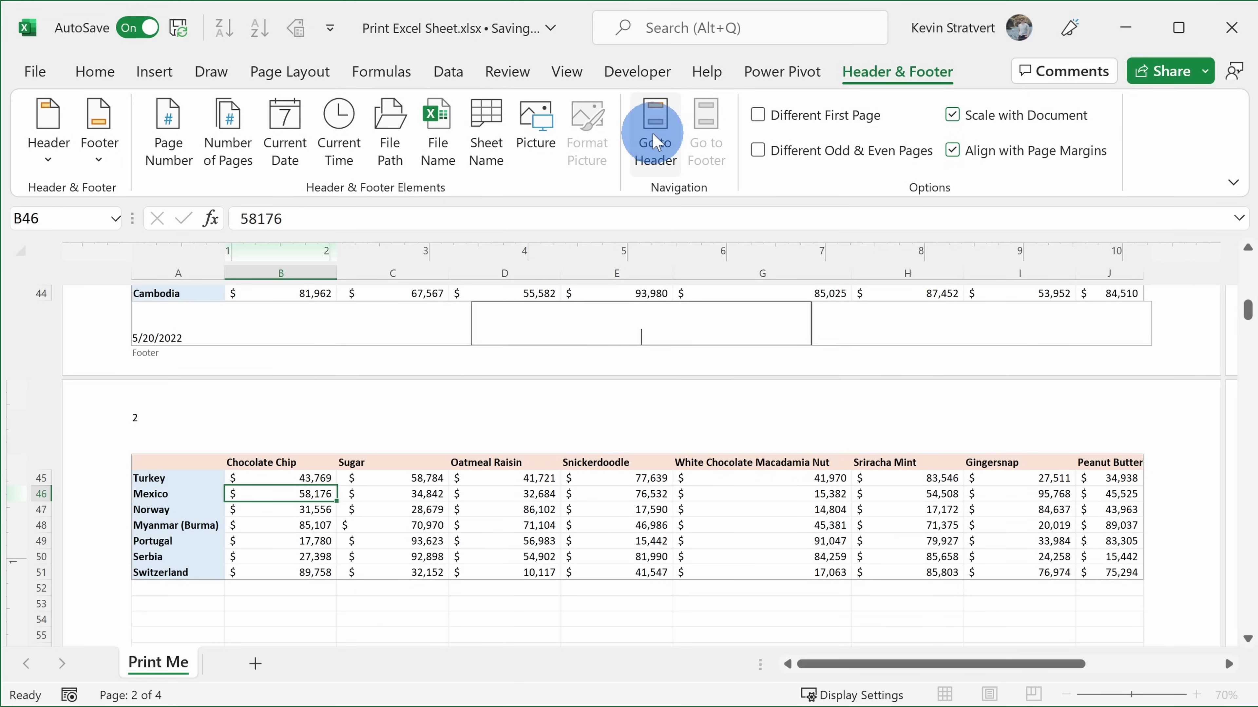
- Type 'Kevin Cookie Company - 2022 Profit to date' as the centred header title
left_click(655, 136)
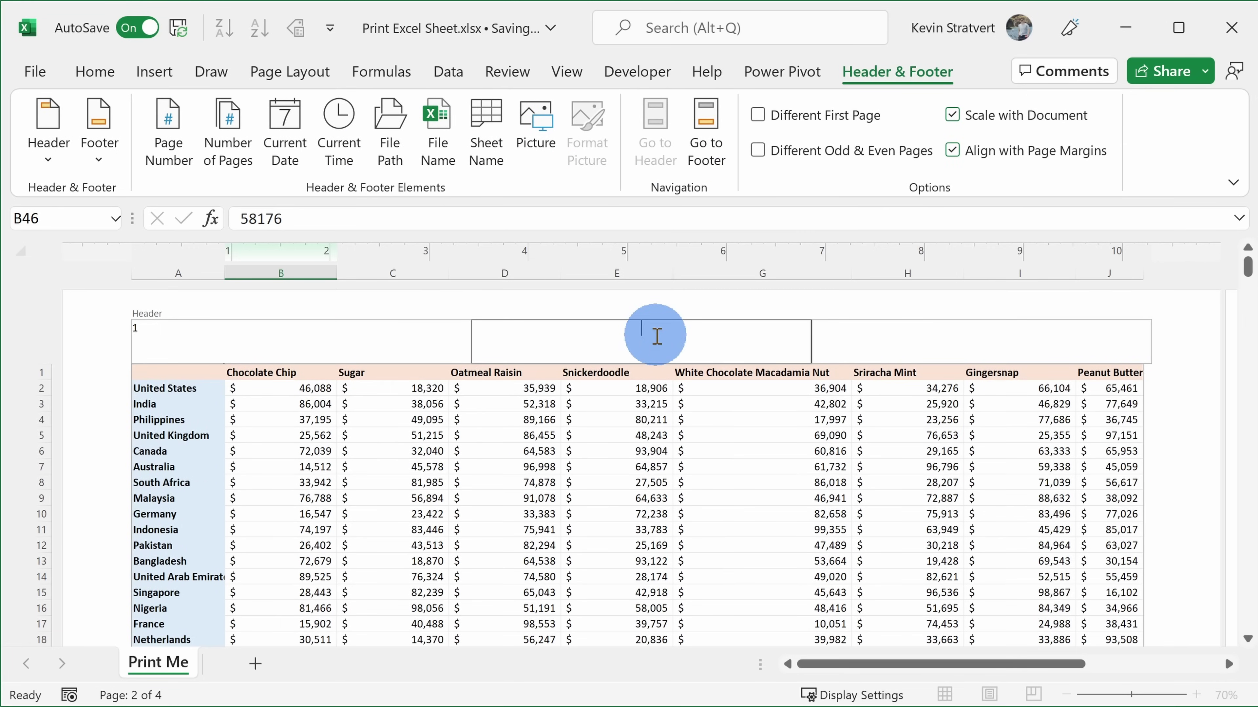
type("Kevin Cookie Company - 2022 Profit to date")
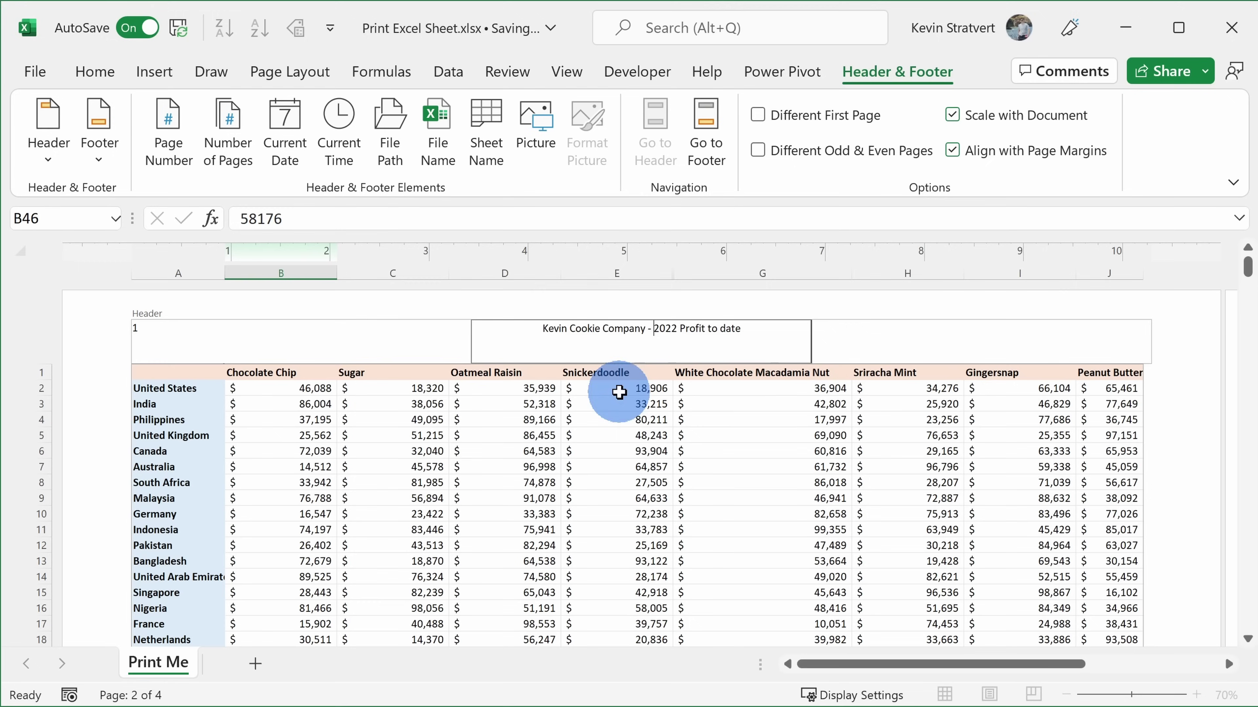
left_click(654, 328)
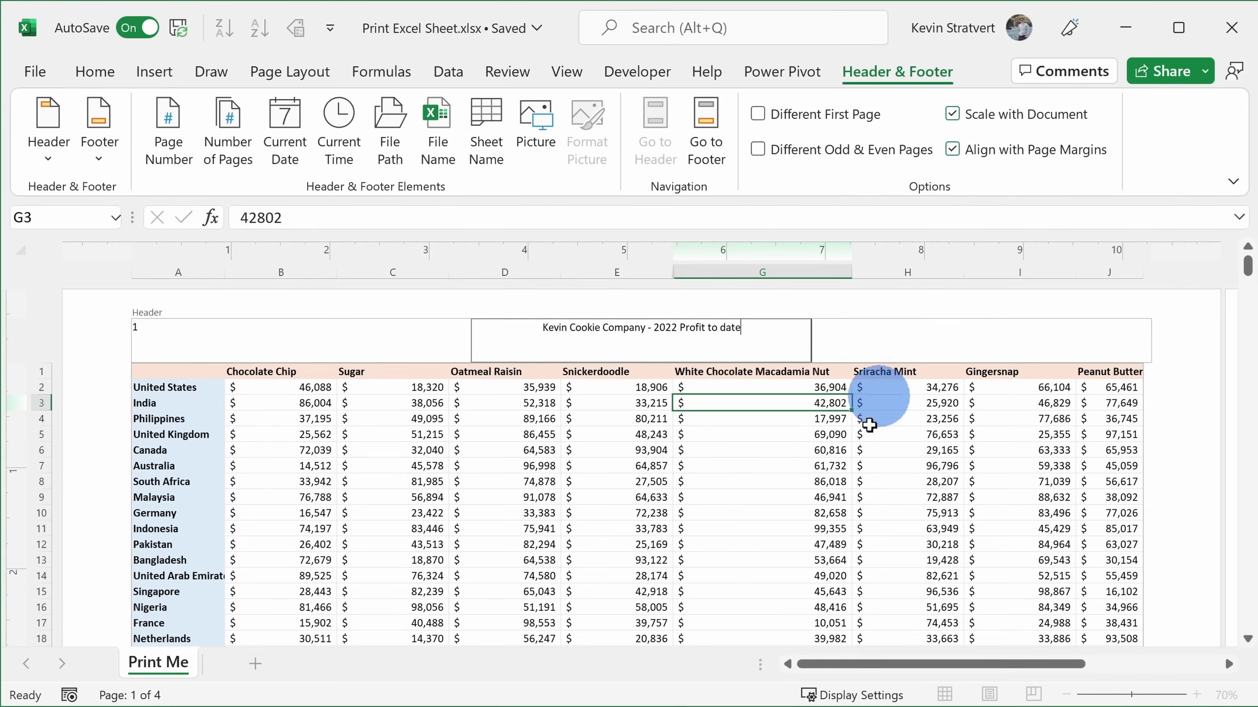
- Finish the header and preview the printout with its header and dated footer
left_click(792, 501)
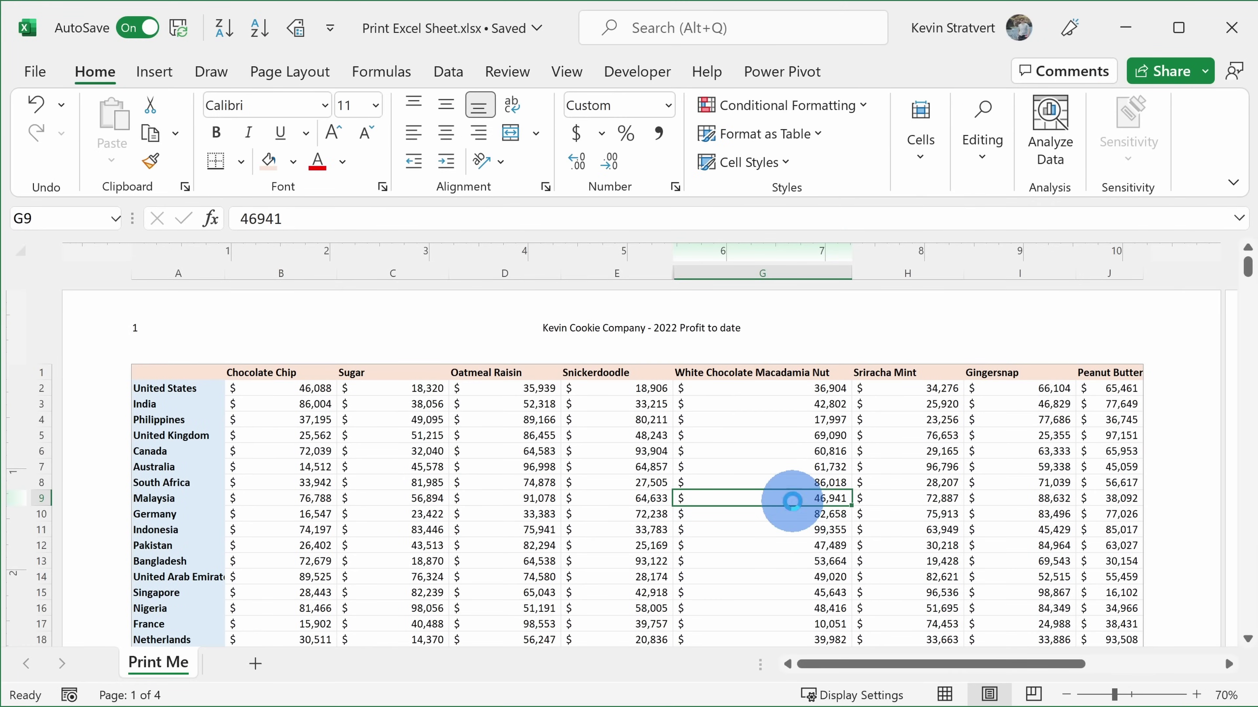
key("ctrl+p")
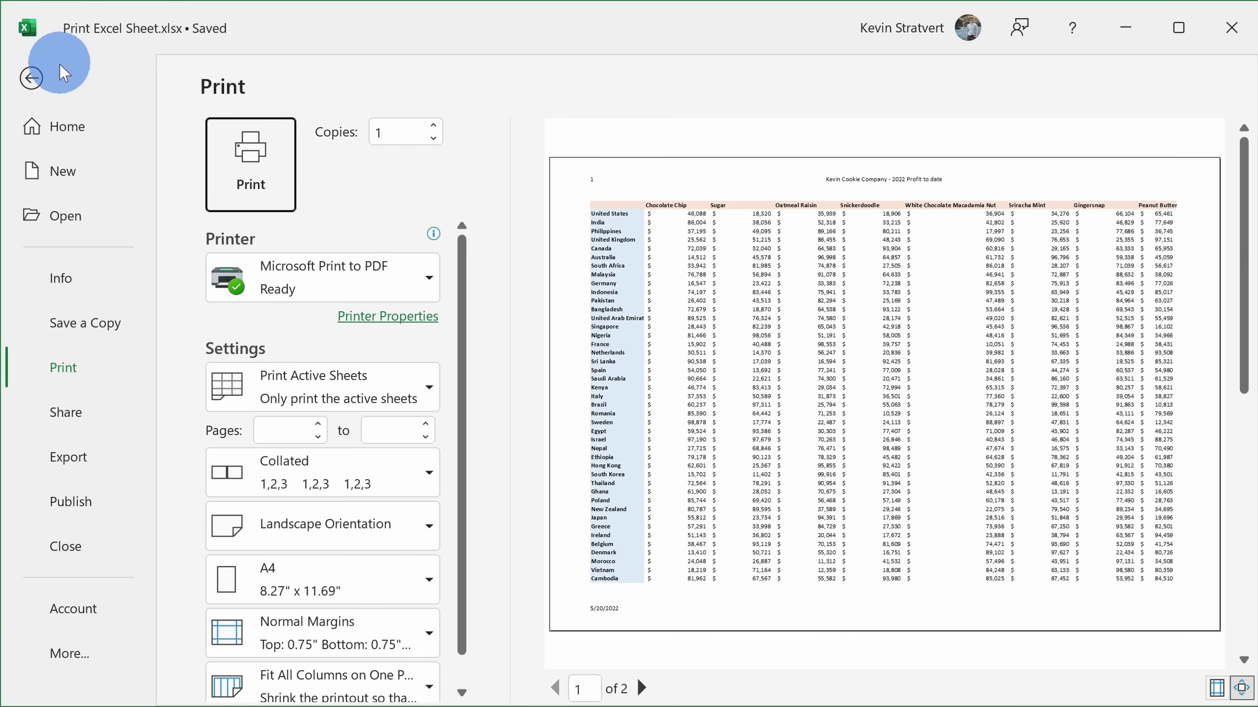
left_click(31, 78)
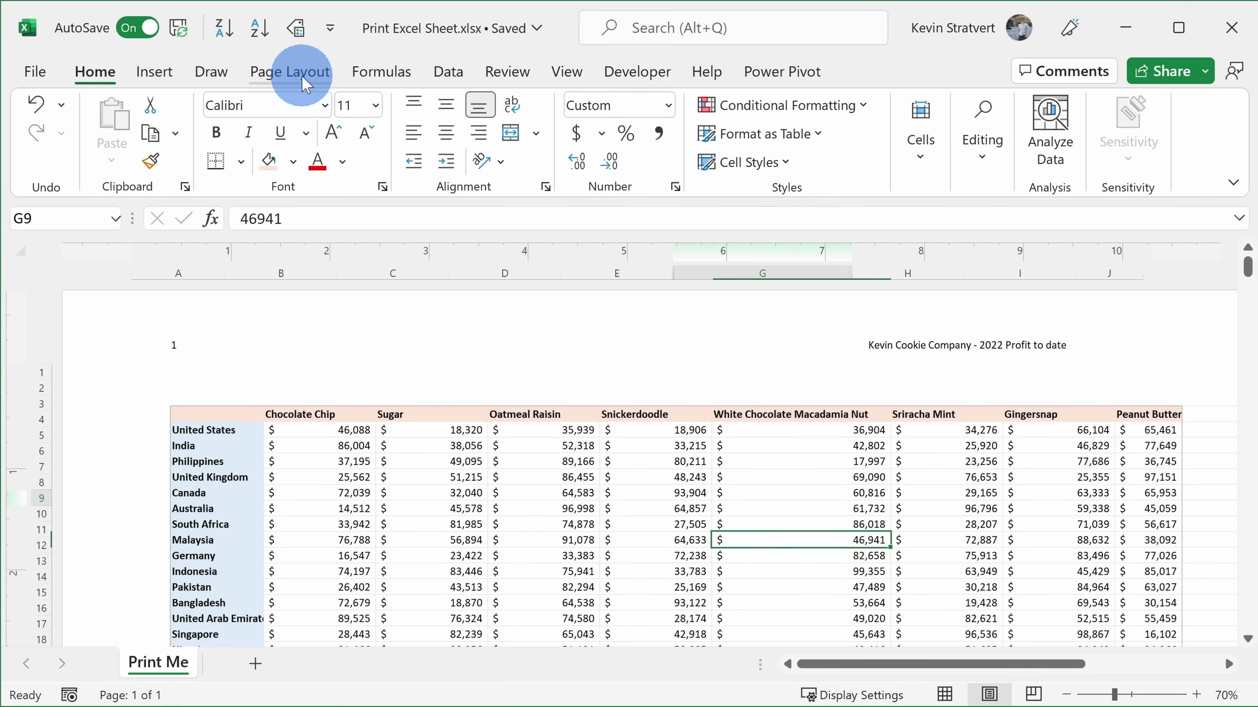
- Switch to Normal view, turn on Gridlines Print, and preview the two-page printout
left_click(303, 73)
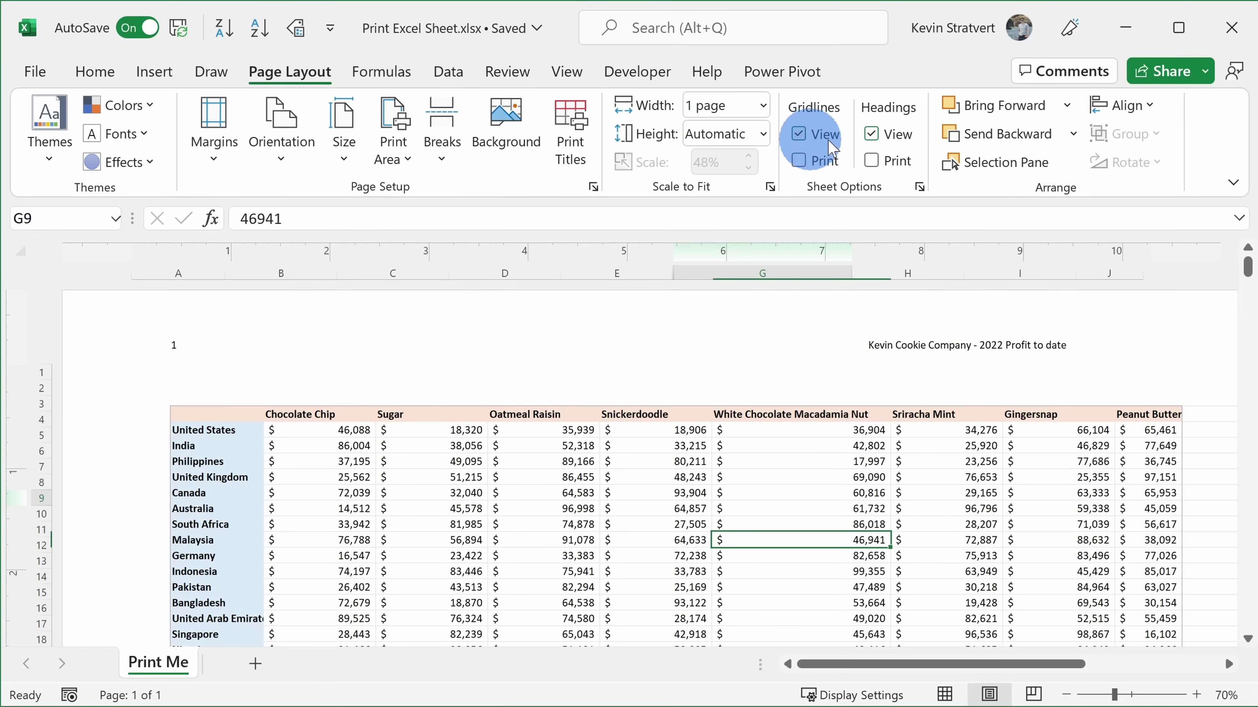
left_click(944, 694)
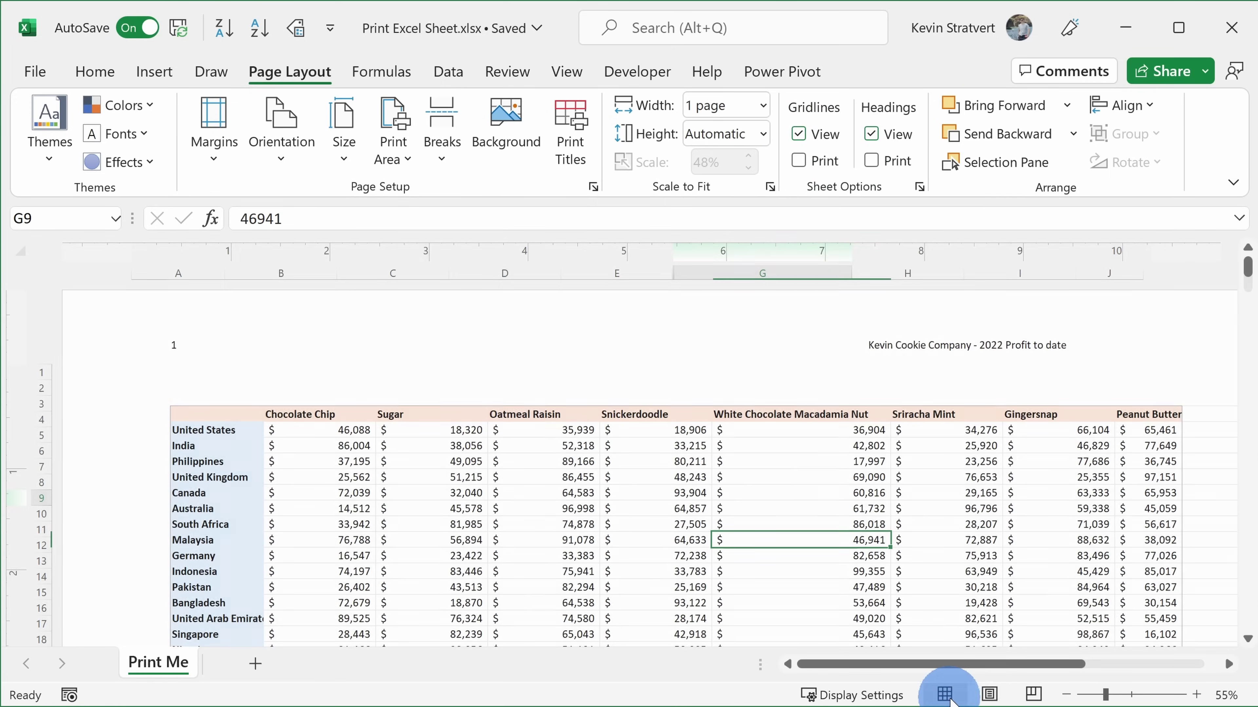
left_click(799, 134)
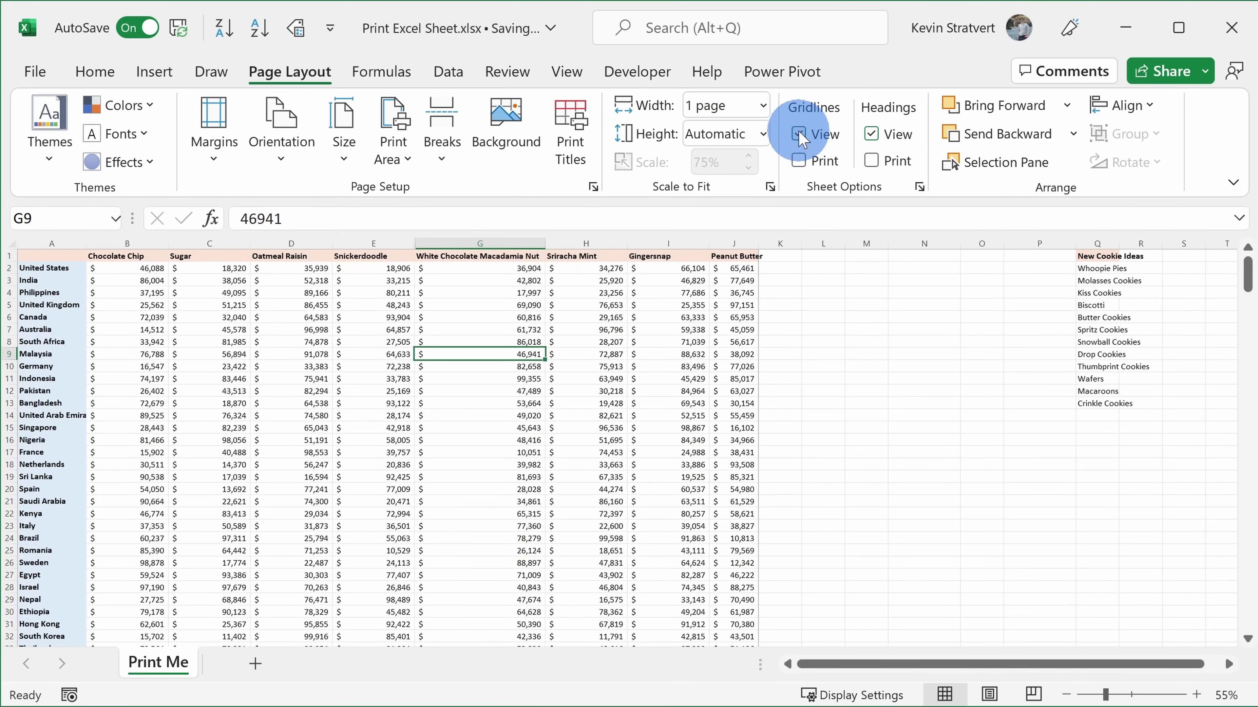
left_click(799, 161)
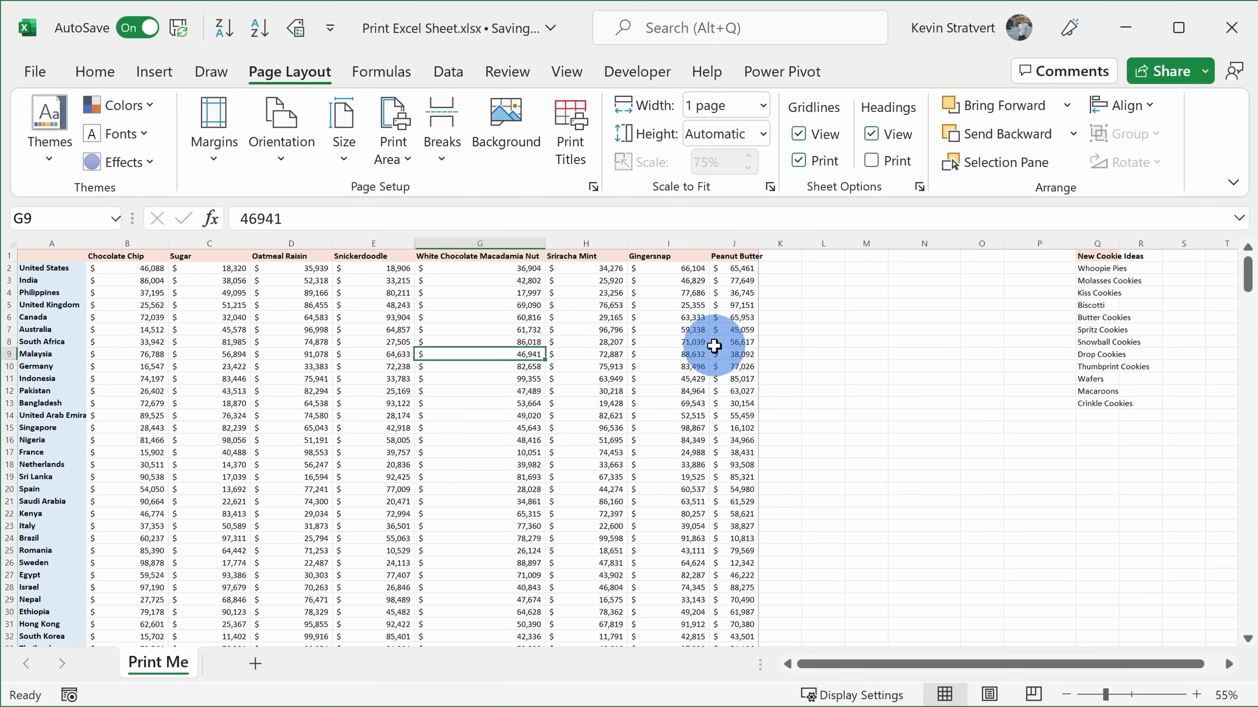
key("ctrl+p")
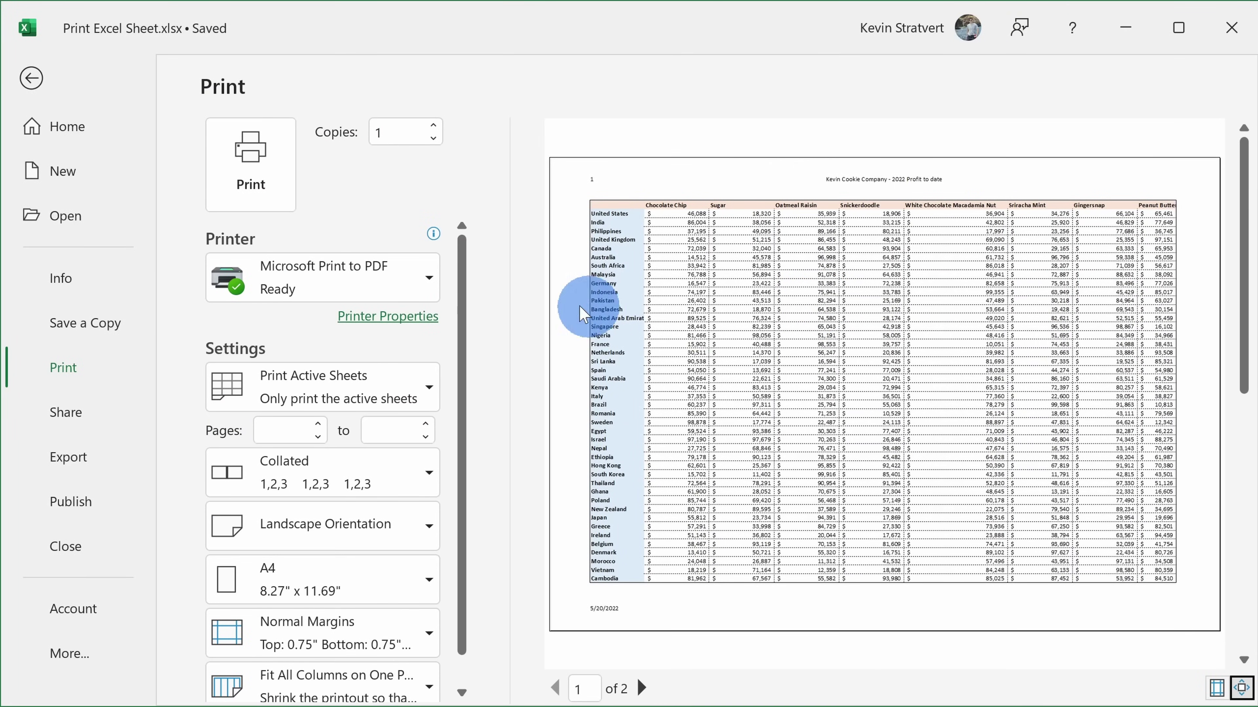
left_click(31, 77)
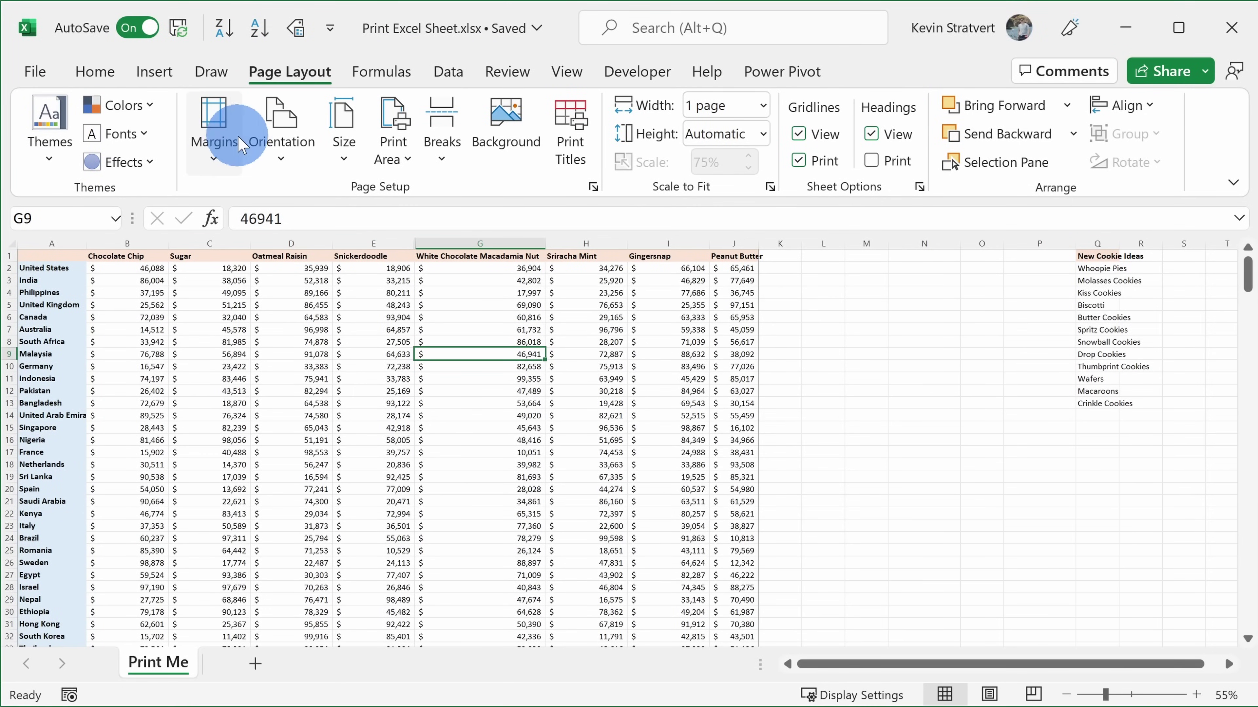
left_click(212, 127)
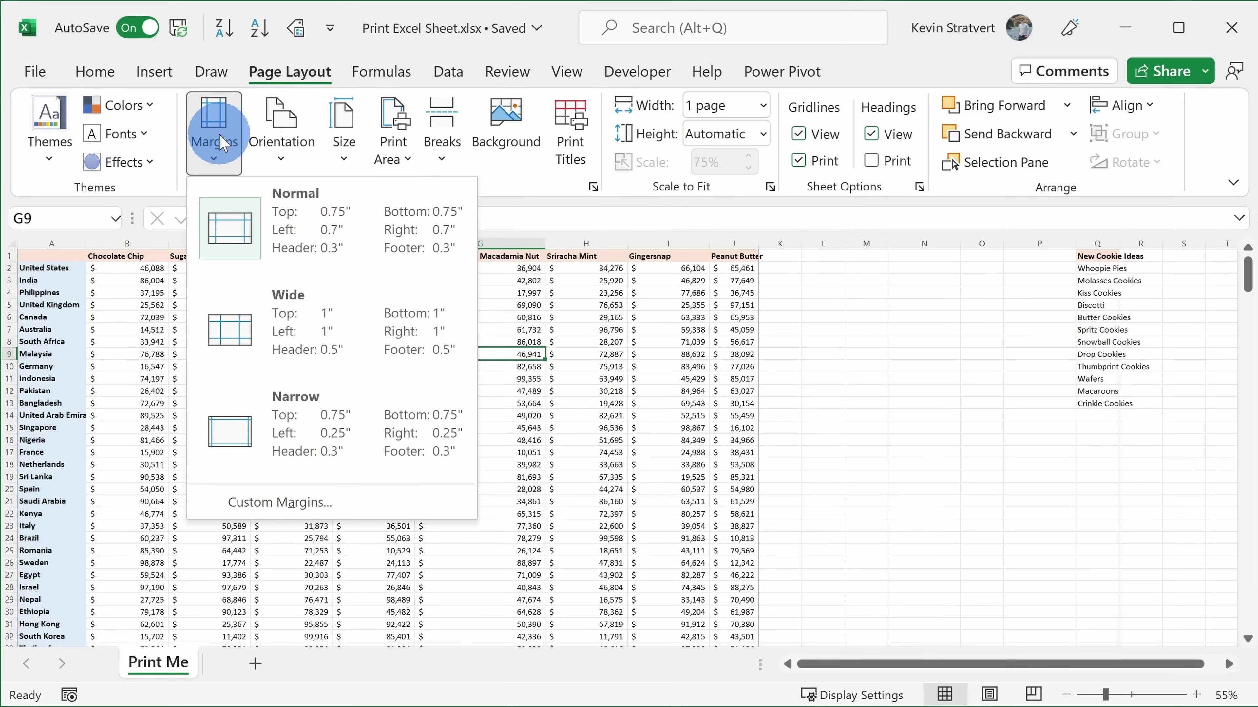
left_click(281, 139)
left_click(344, 144)
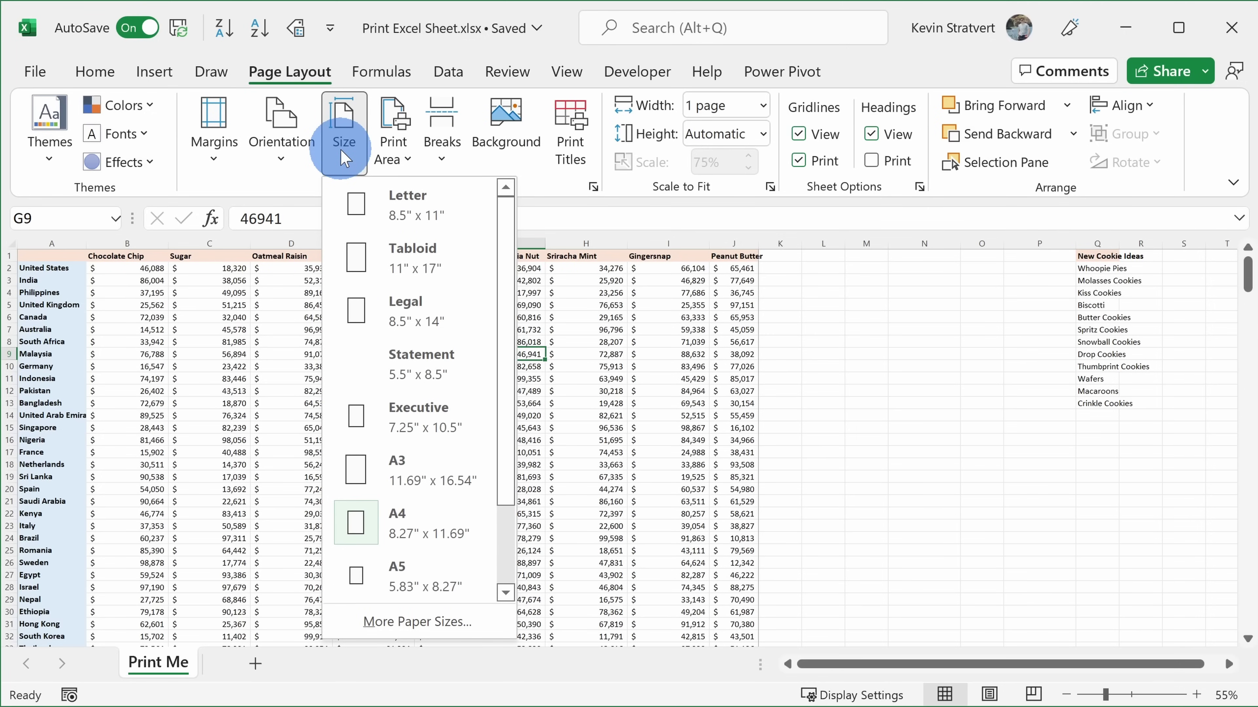
left_click(345, 158)
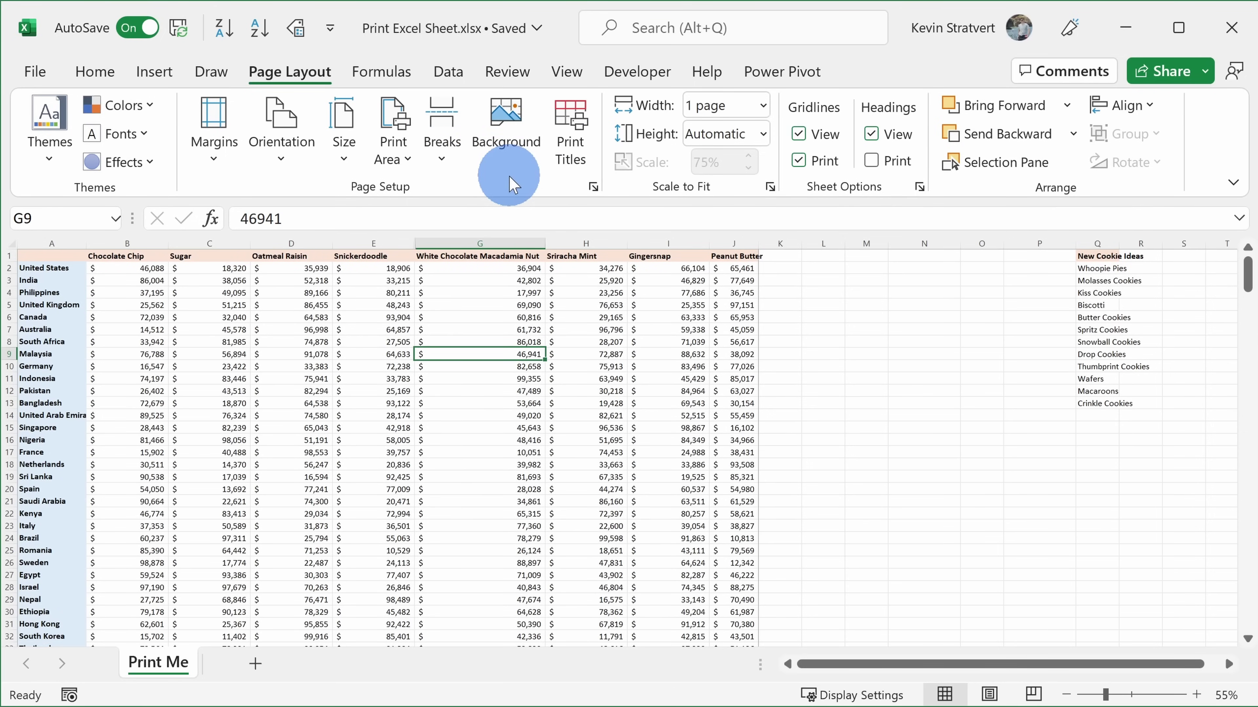
- In Page Setup, tick Center on page Horizontally, review the other tabs, and apply
left_click(593, 187)
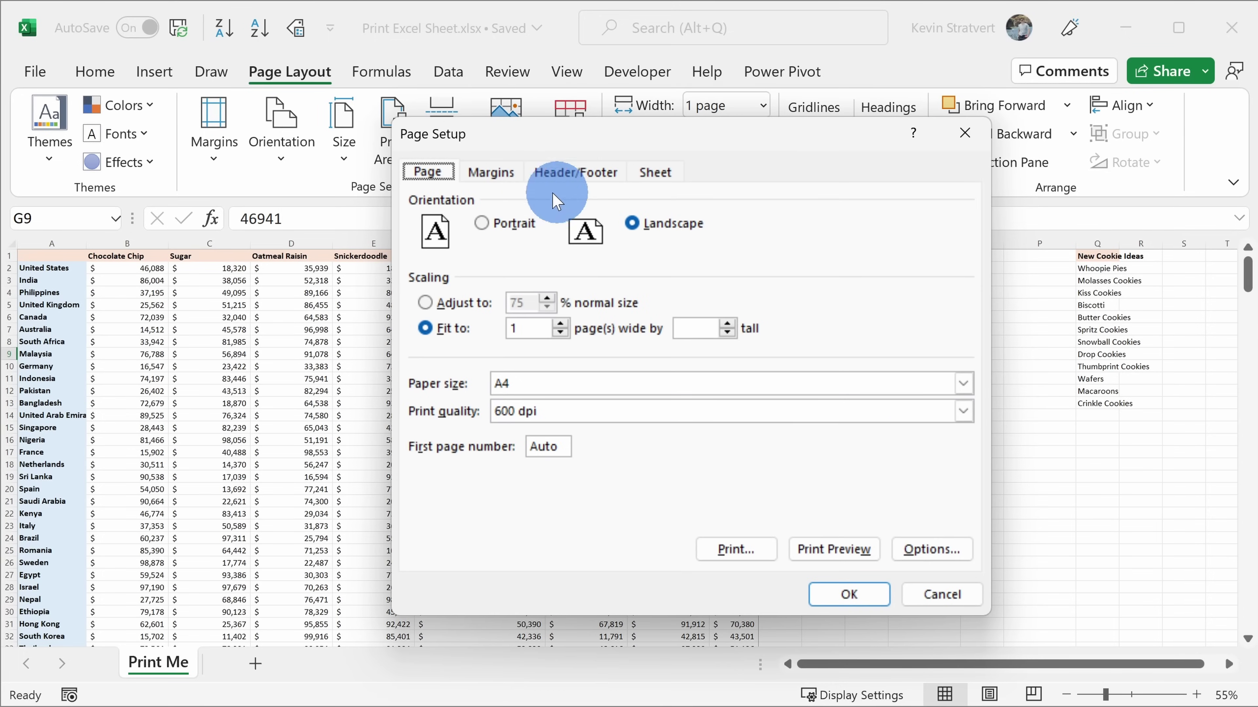
left_click(478, 173)
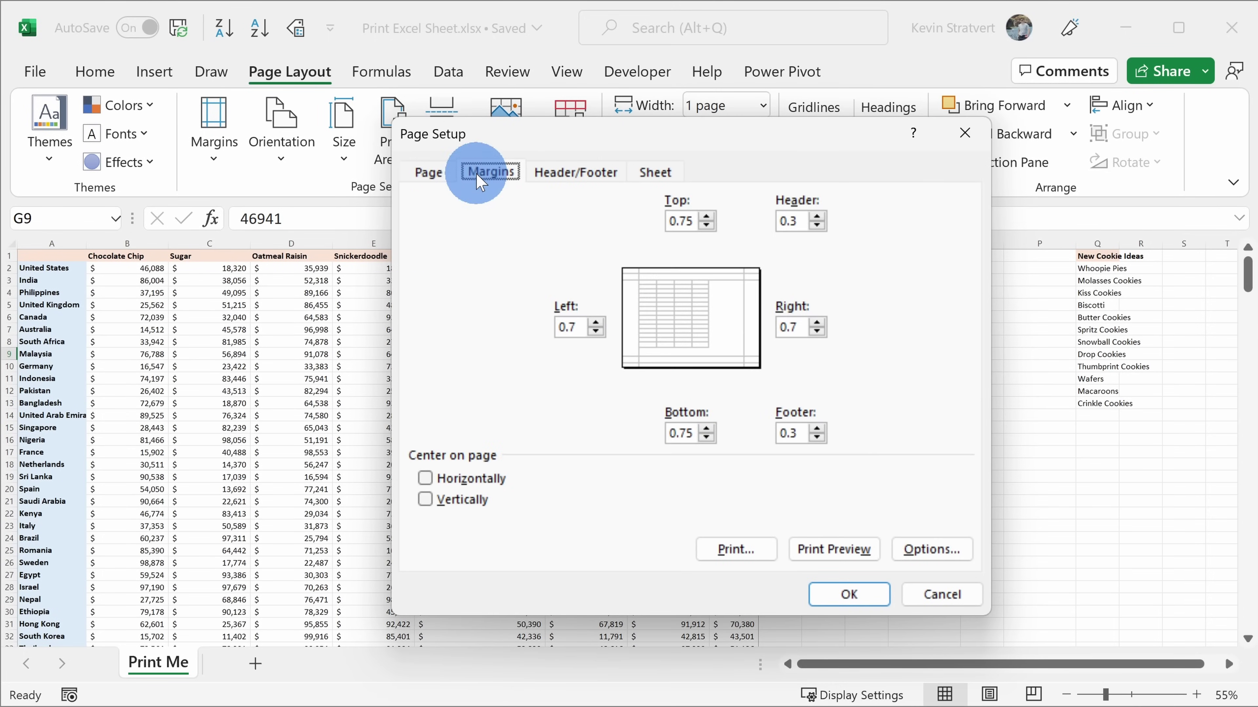
left_click(425, 479)
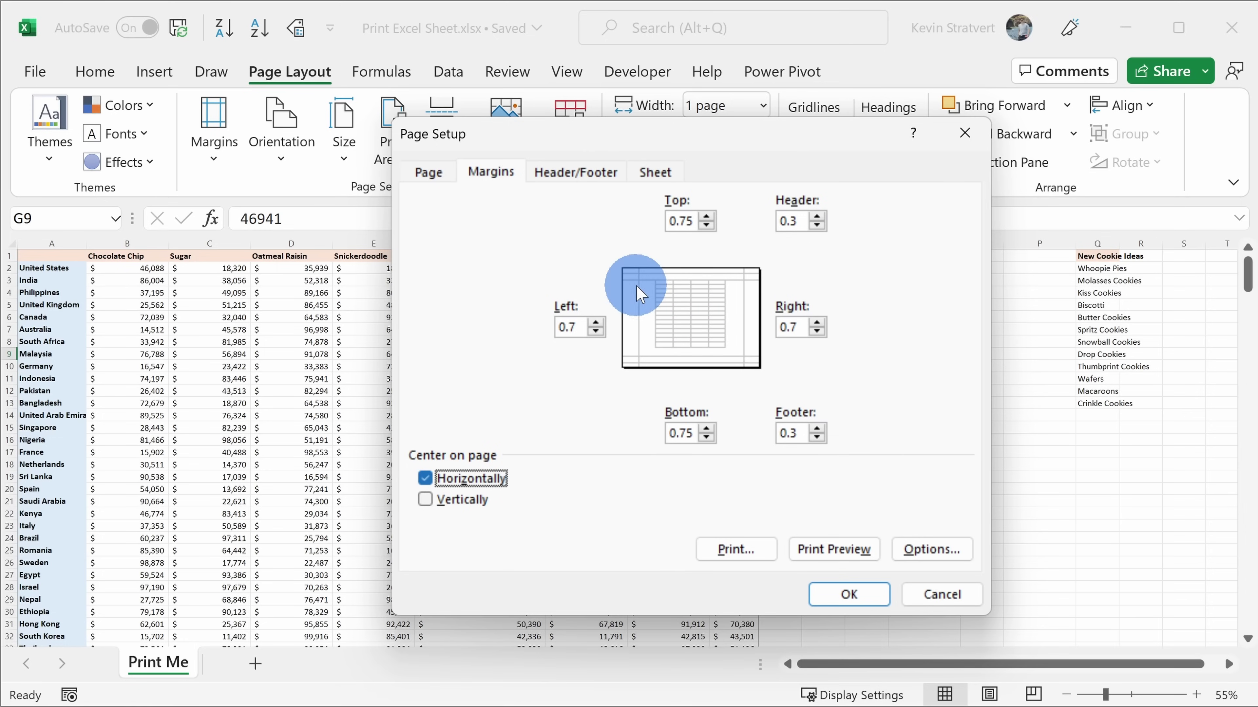
left_click(575, 173)
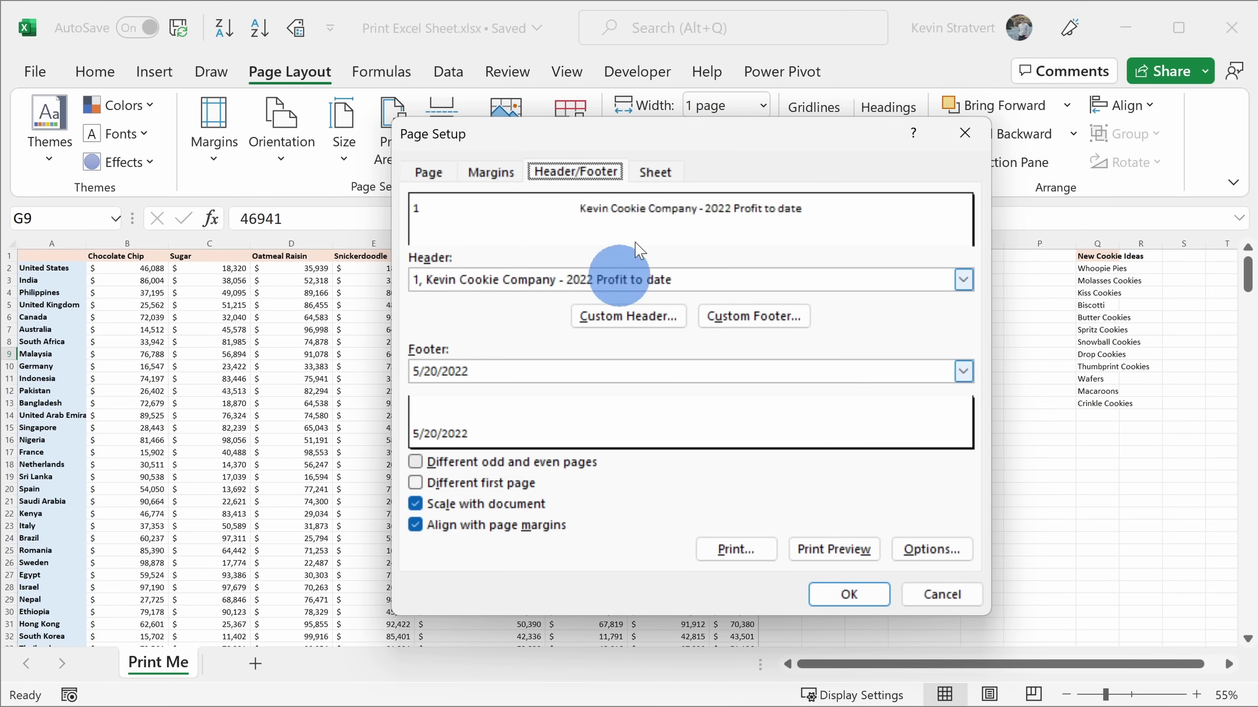
left_click(653, 172)
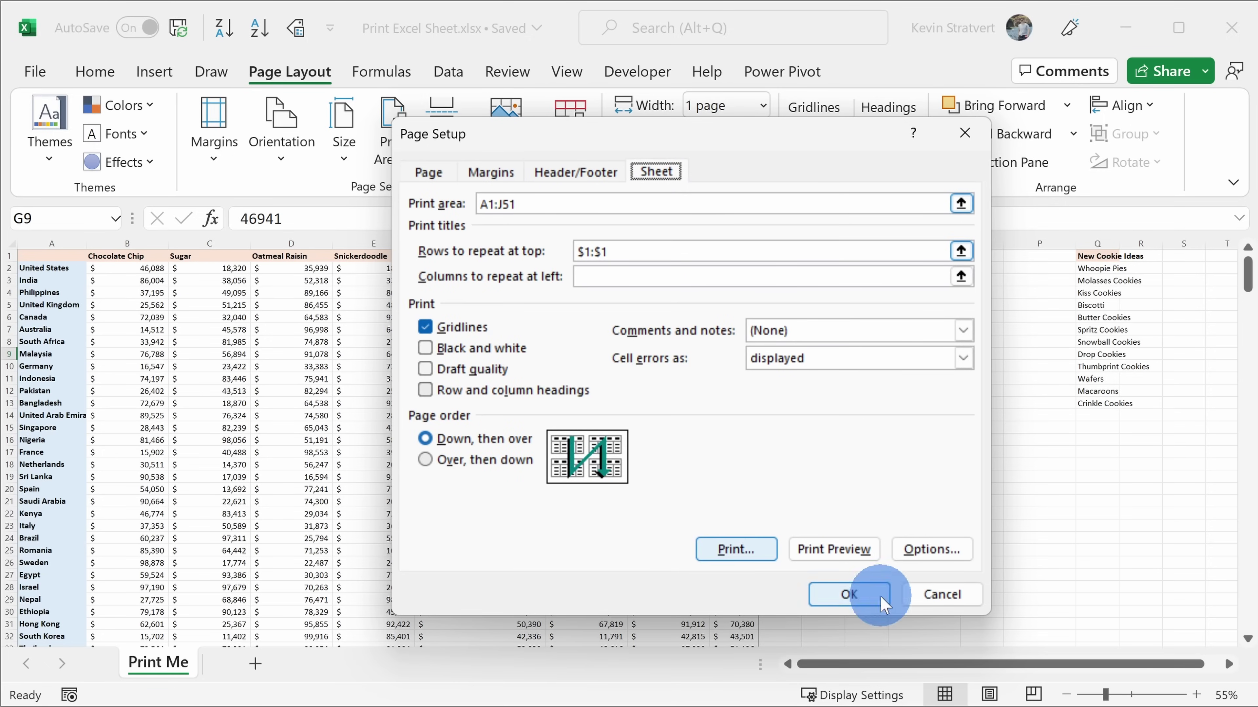
left_click(847, 595)
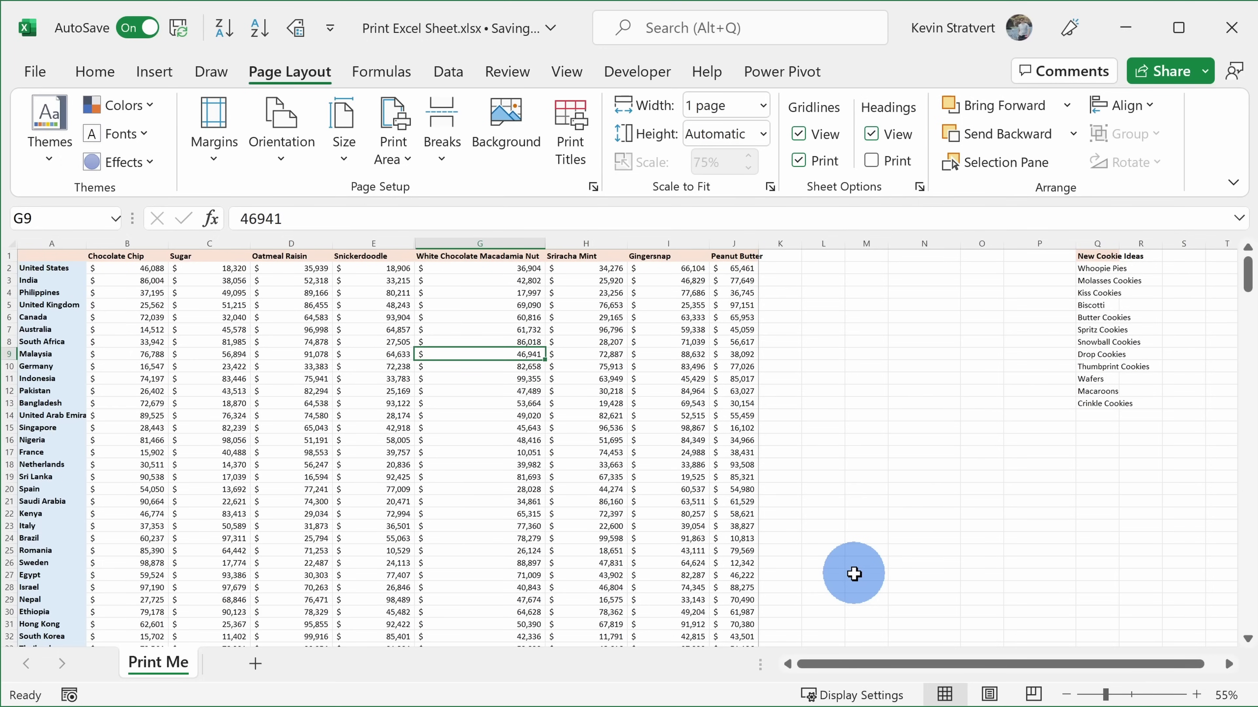
scroll(626, 396, "down", 6)
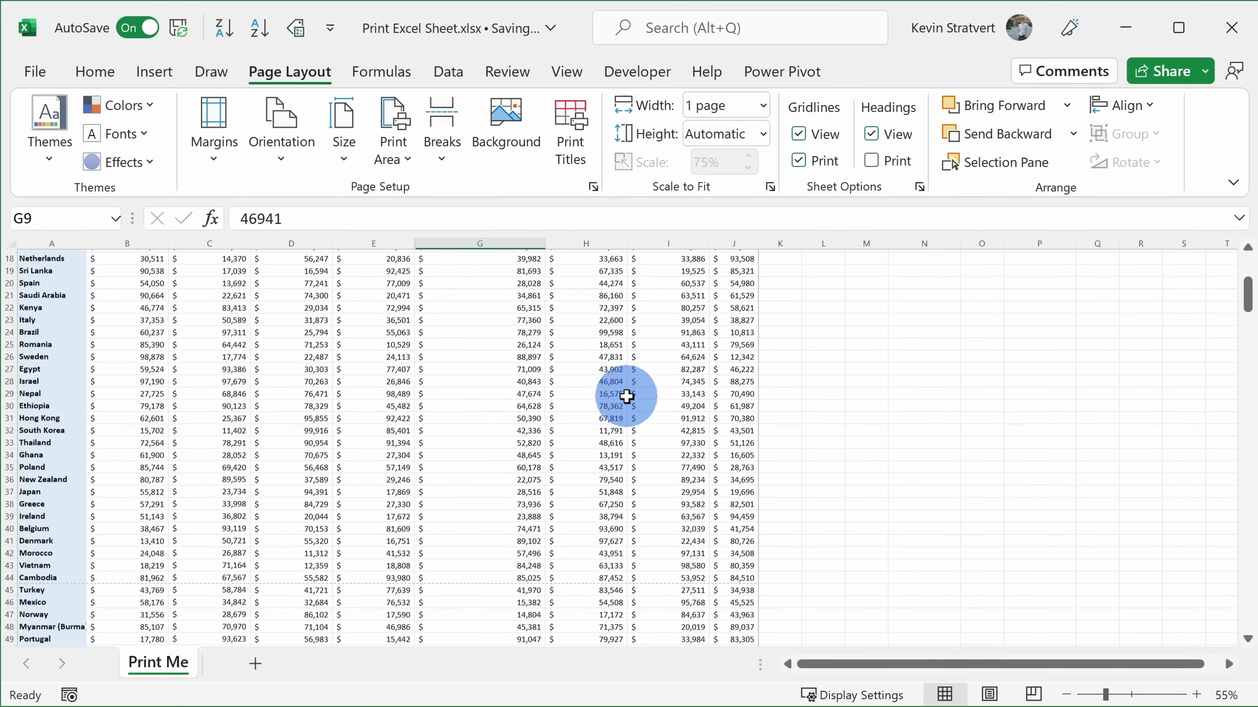
scroll(624, 395, "down", 4)
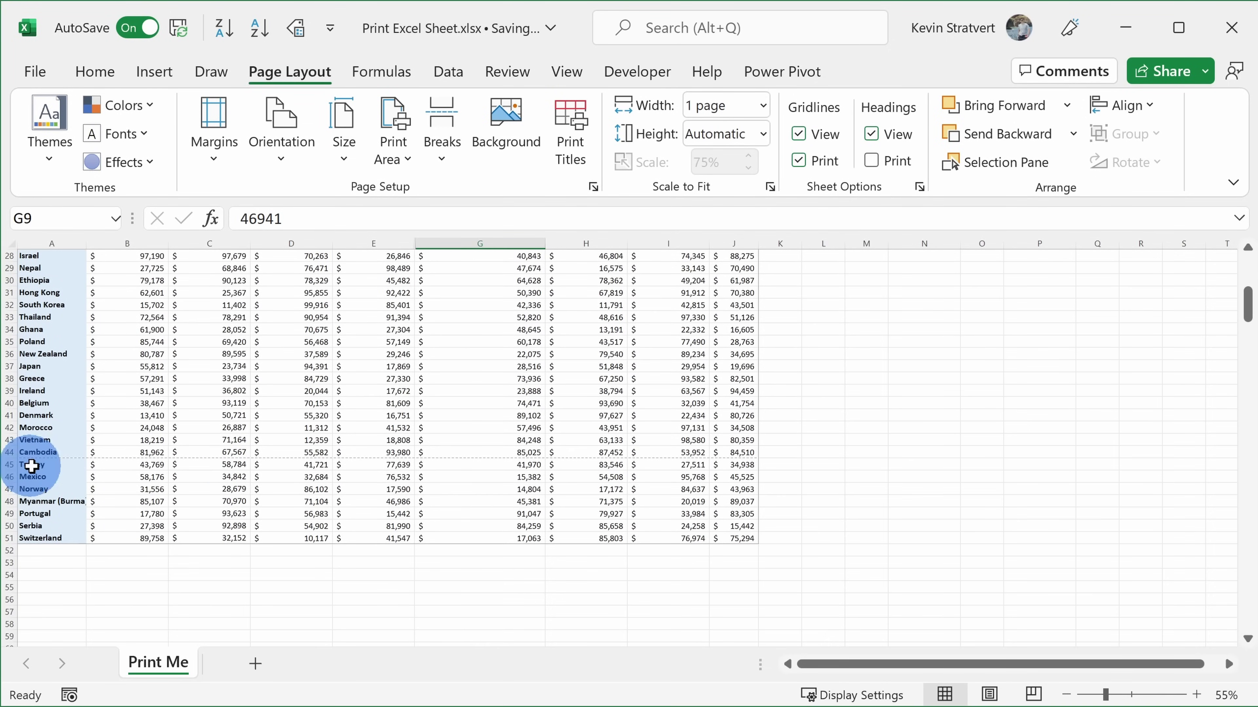
left_click_drag(31, 466, 739, 534)
scroll(738, 525, "up", 7)
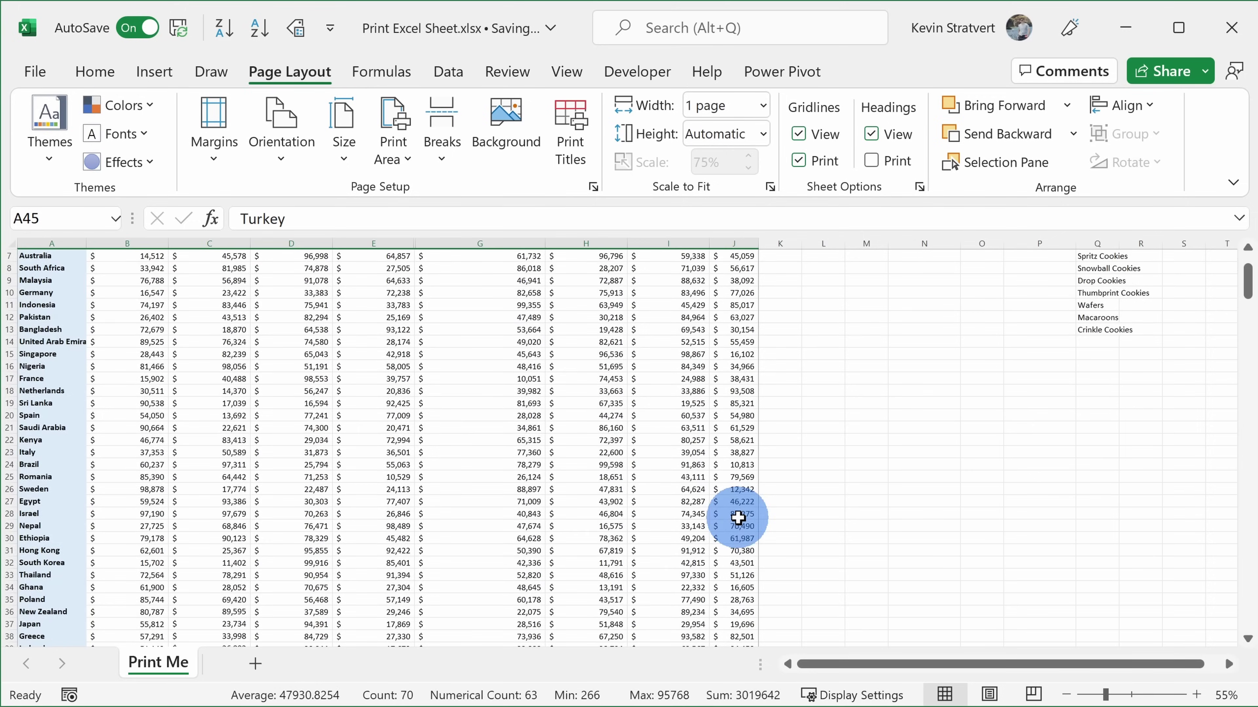
scroll(685, 444, "up", 2)
left_click(685, 444)
scroll(261, 398, "down", 7)
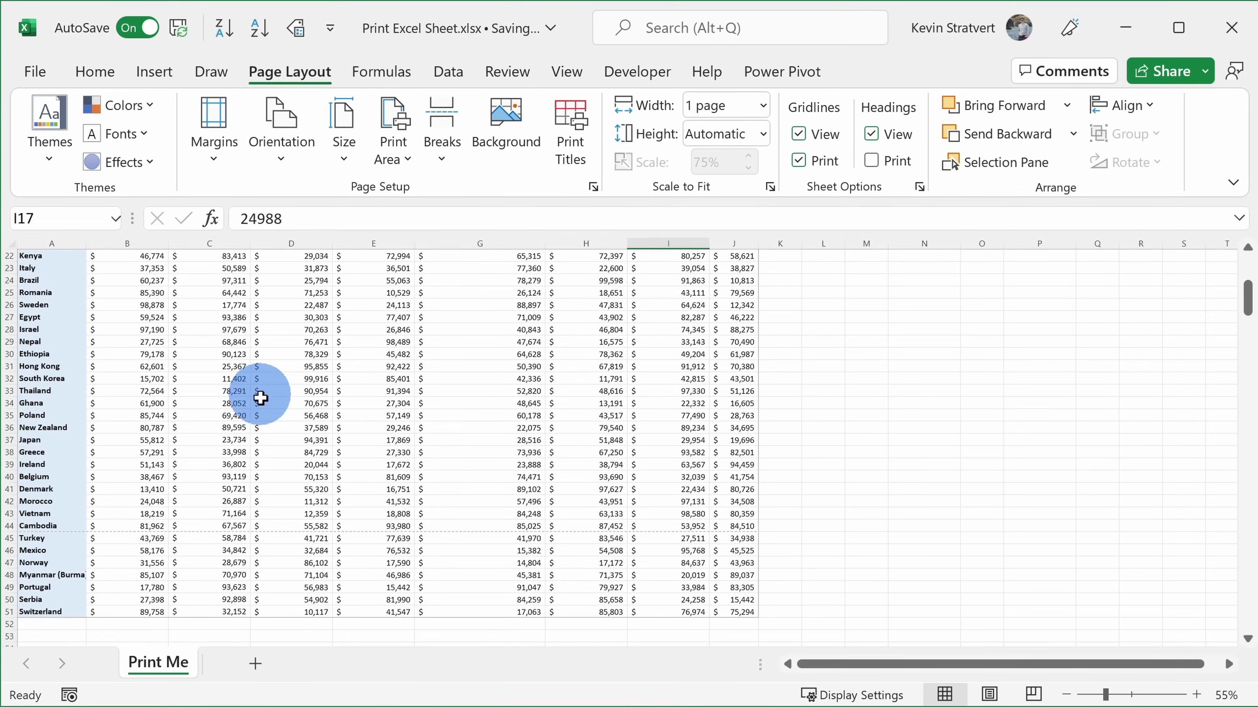
scroll(261, 398, "down", 4)
left_click_drag(226, 491, 651, 595)
left_click(651, 596)
scroll(676, 524, "up", 10)
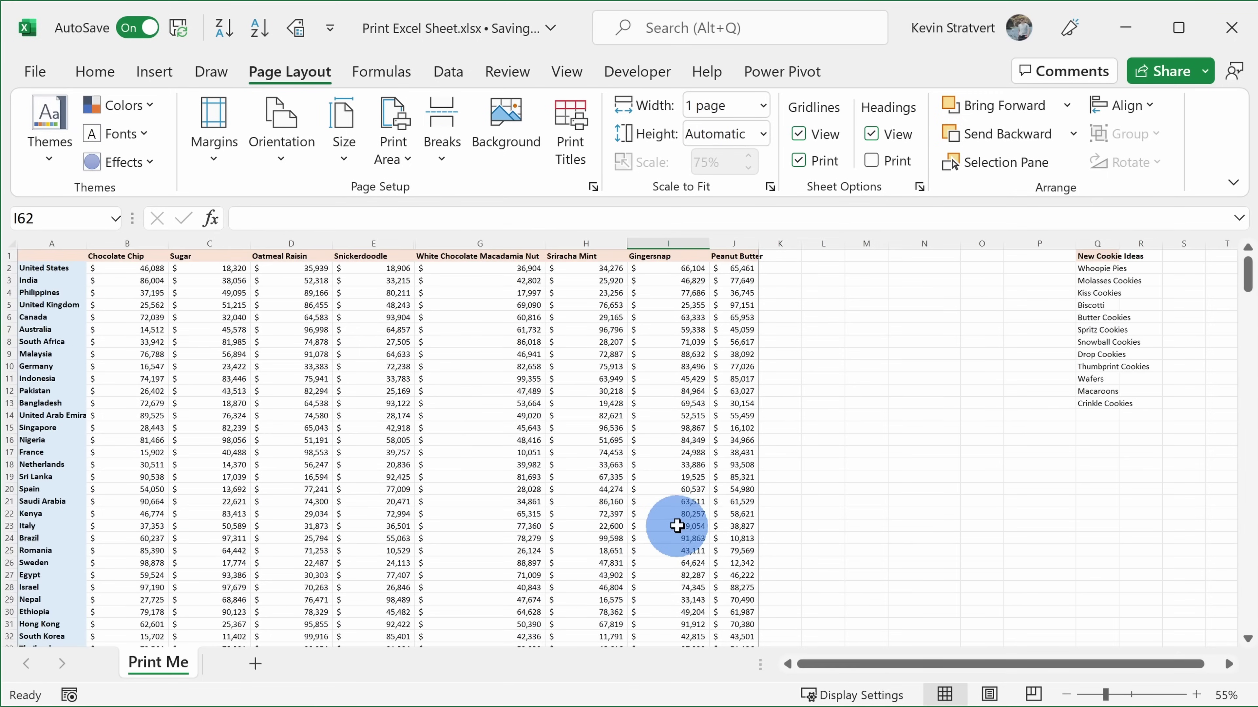
- Switch to Page Break Preview to see page 1 (rows 1–44) and page 2 (rows 45–51)
left_click(1035, 694)
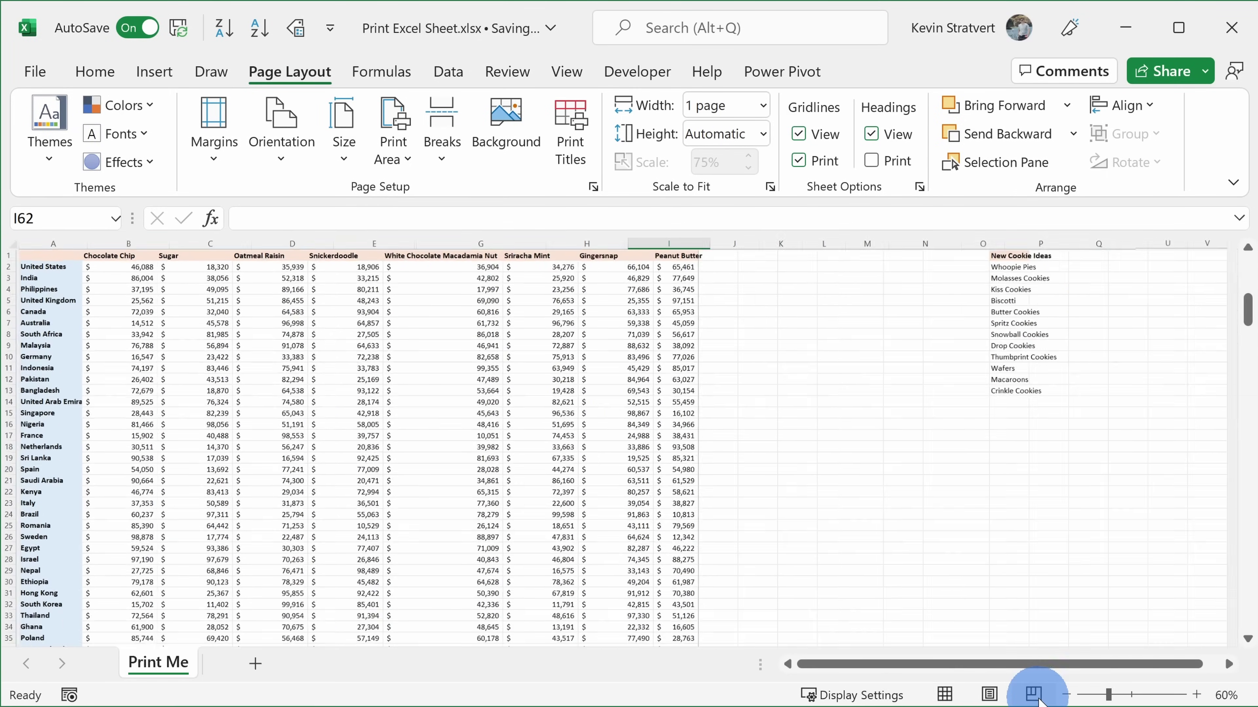
scroll(674, 489, "up", 4)
scroll(675, 489, "up", 7)
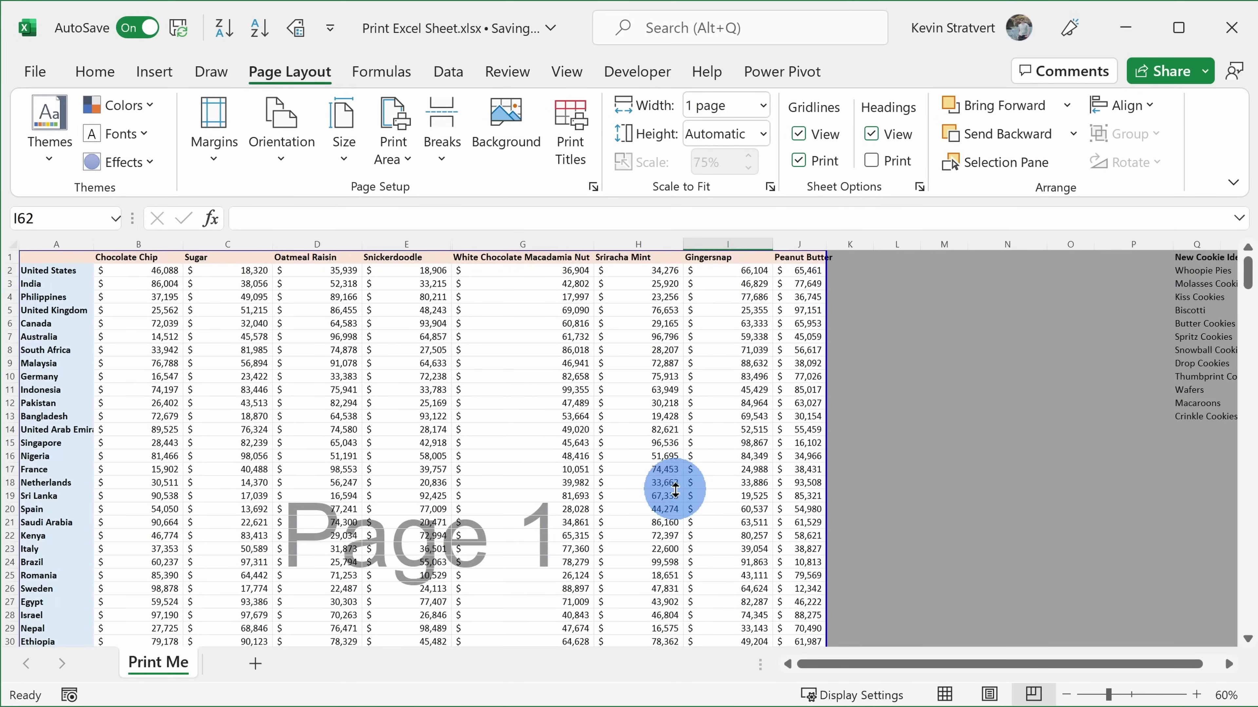
scroll(220, 441, "down", 2)
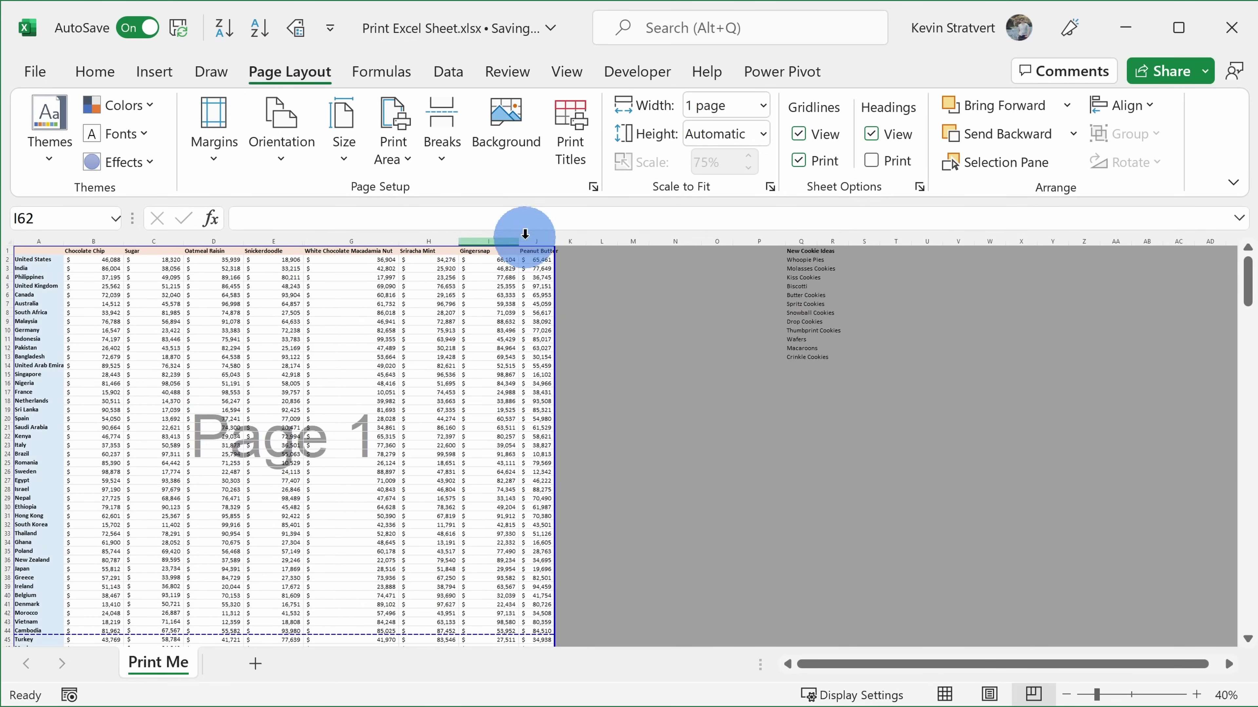
scroll(558, 281, "down", 5)
scroll(634, 496, "up", 5)
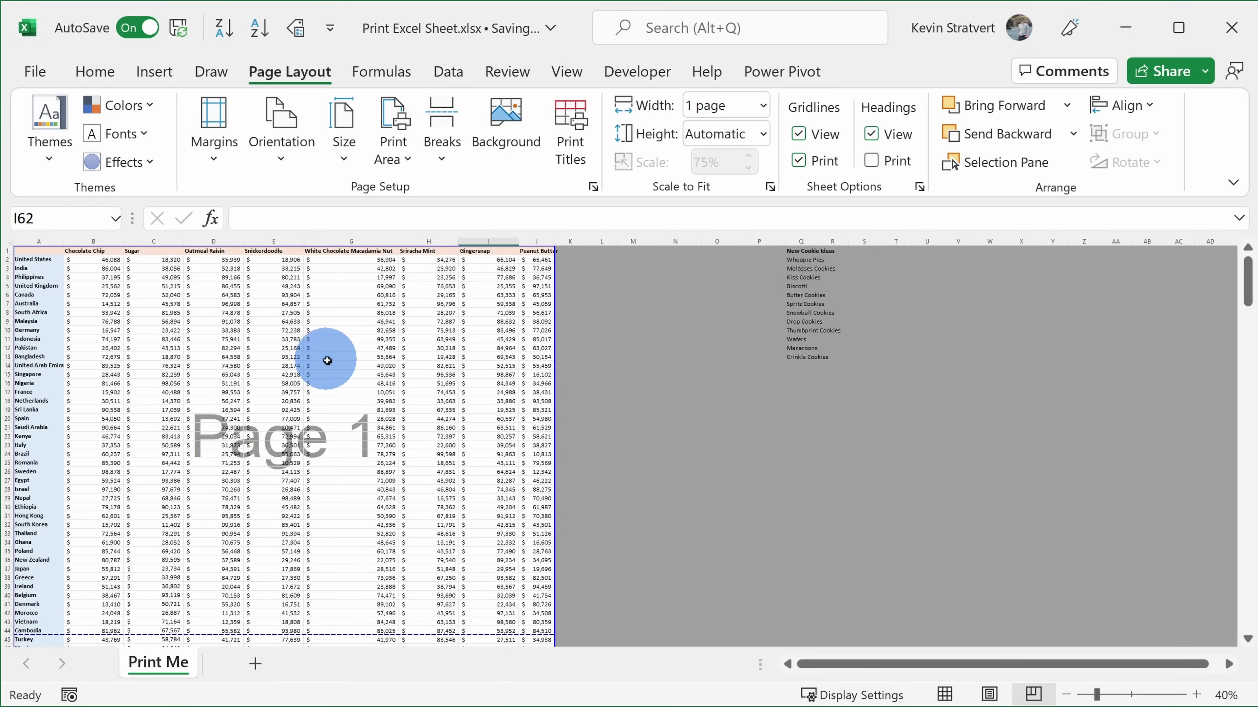
scroll(297, 351, "down", 2)
scroll(197, 388, "up", 2)
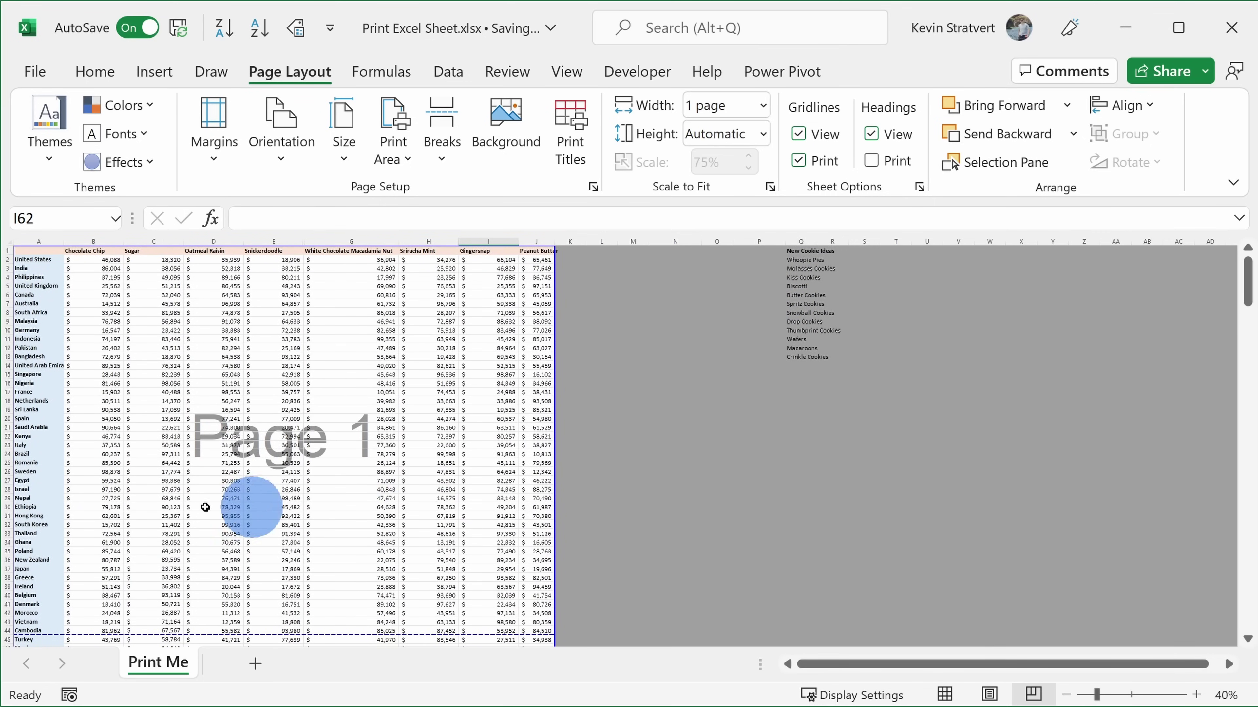
scroll(197, 436, "down", 4)
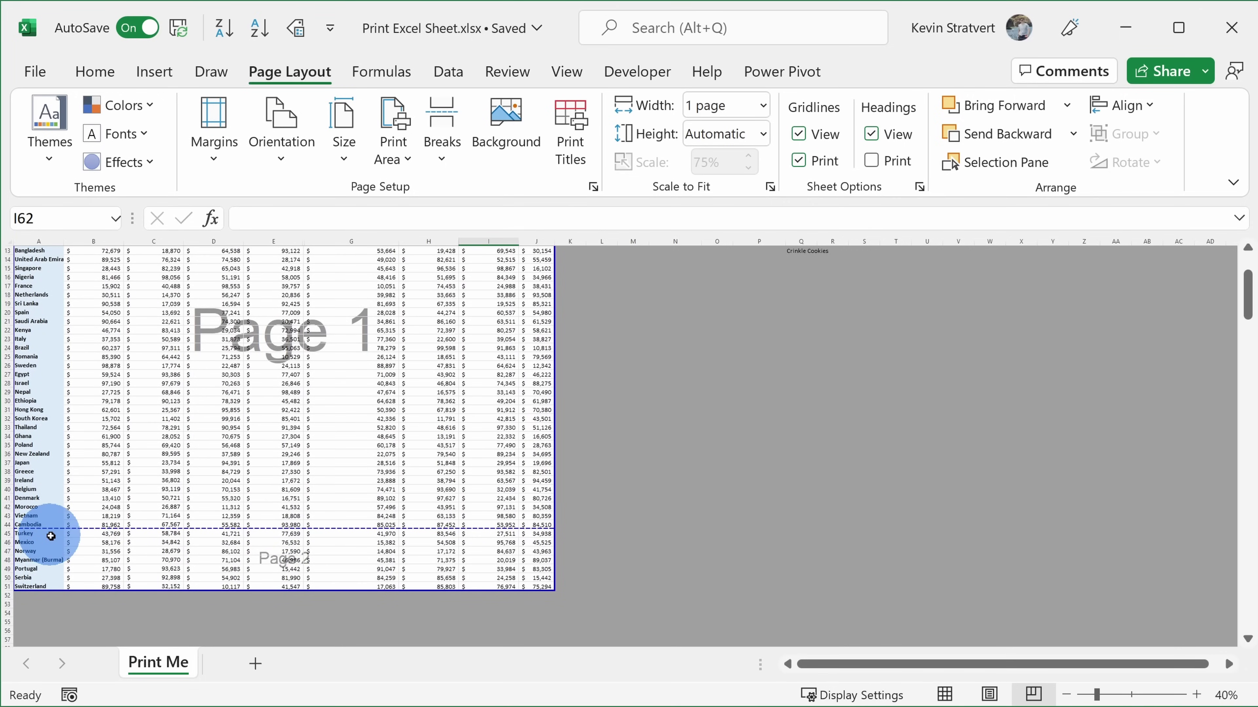
- Move the horizontal page break up to above row 34 so page 2 starts at Ghana
left_click_drag(50, 536, 505, 564)
left_click(458, 560)
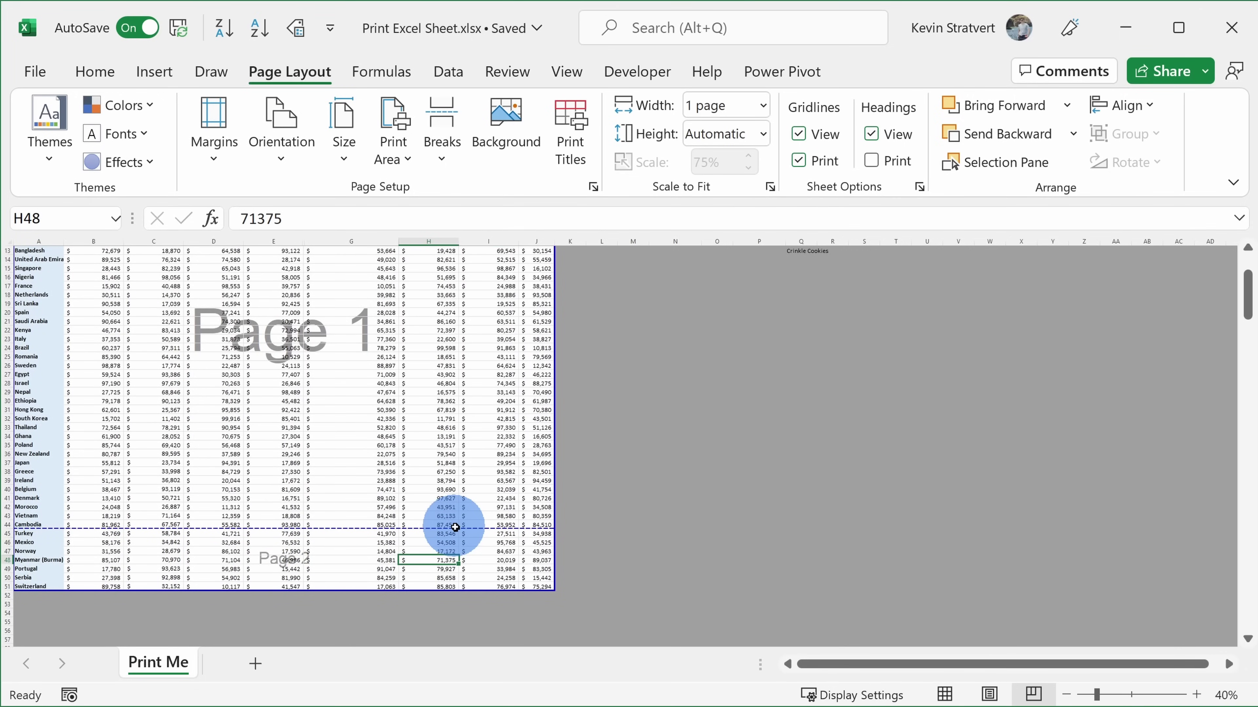
left_click_drag(453, 525, 445, 430)
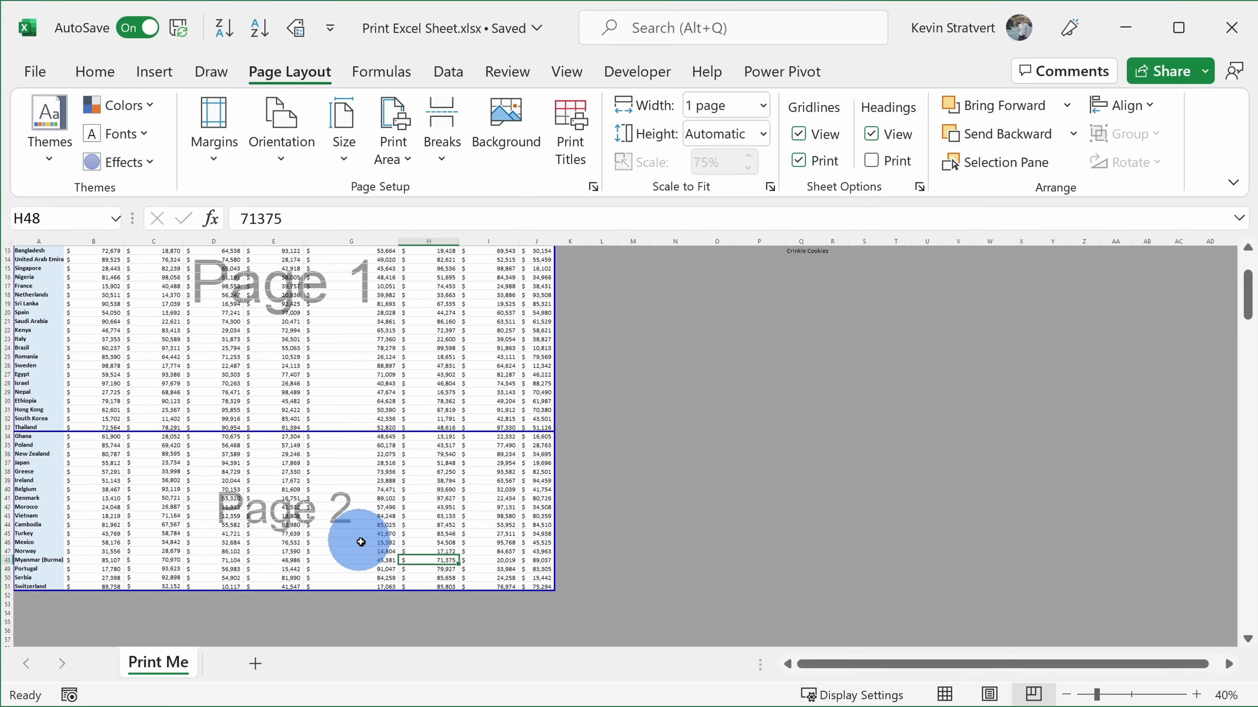
scroll(360, 534, "up", 3)
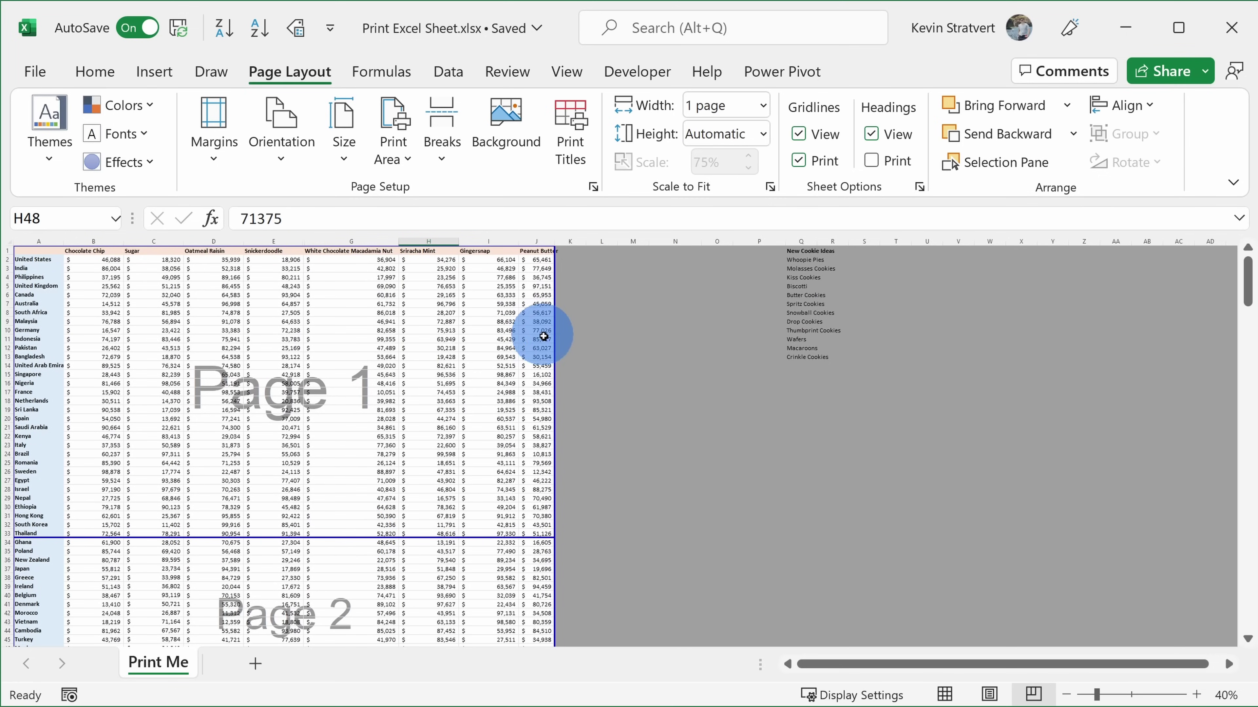
- Widen page 1 to column S, then bring its right edge back to column J and select row 41
left_click_drag(555, 334, 722, 328)
left_click_drag(897, 321, 887, 309)
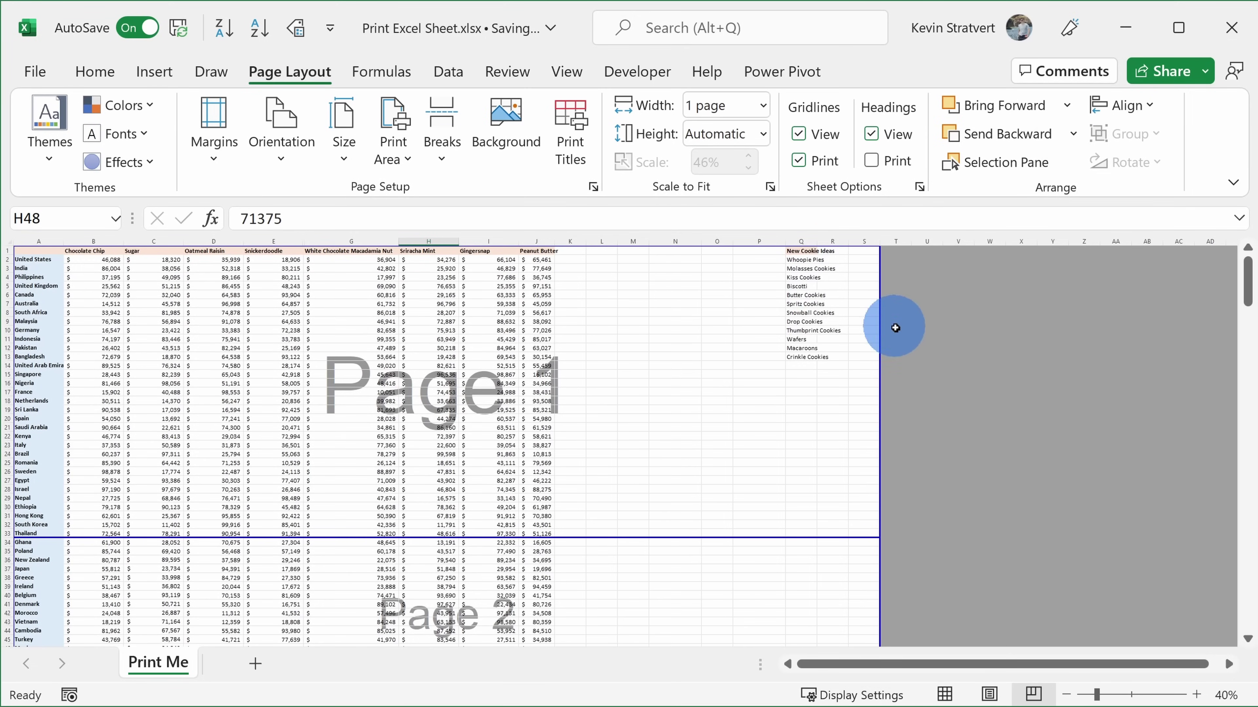
left_click_drag(878, 327, 556, 339)
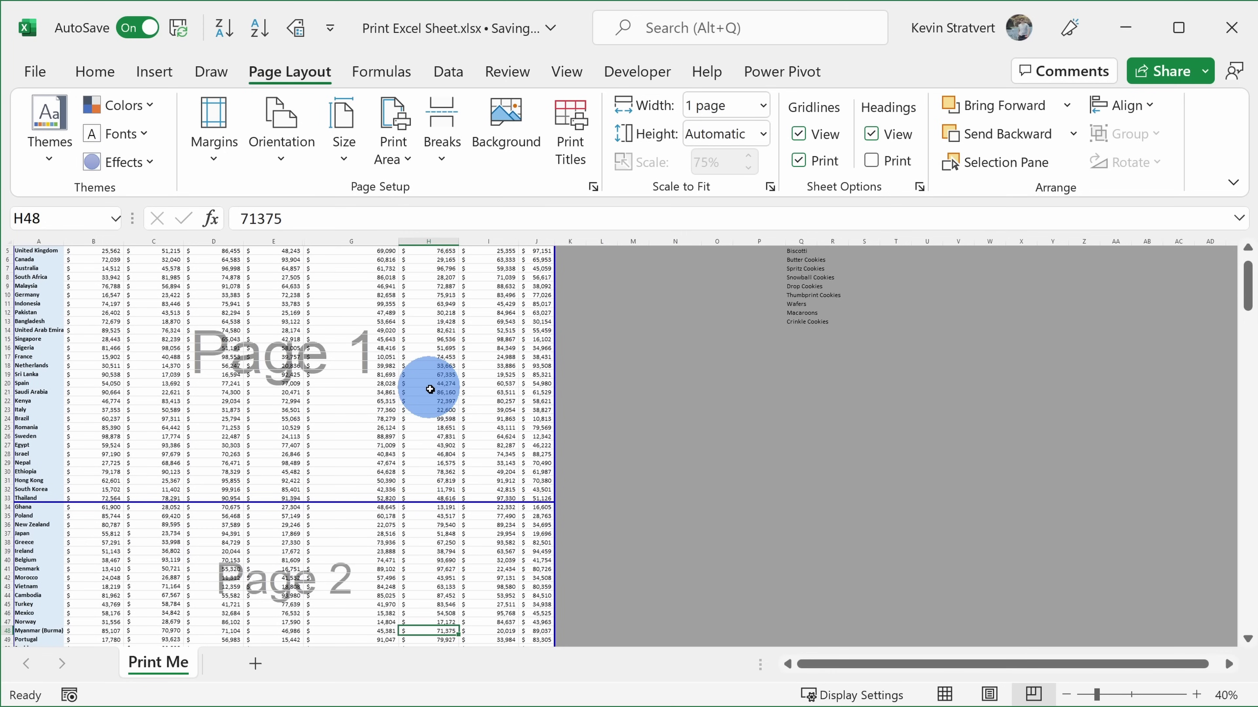
scroll(447, 363, "up", 2)
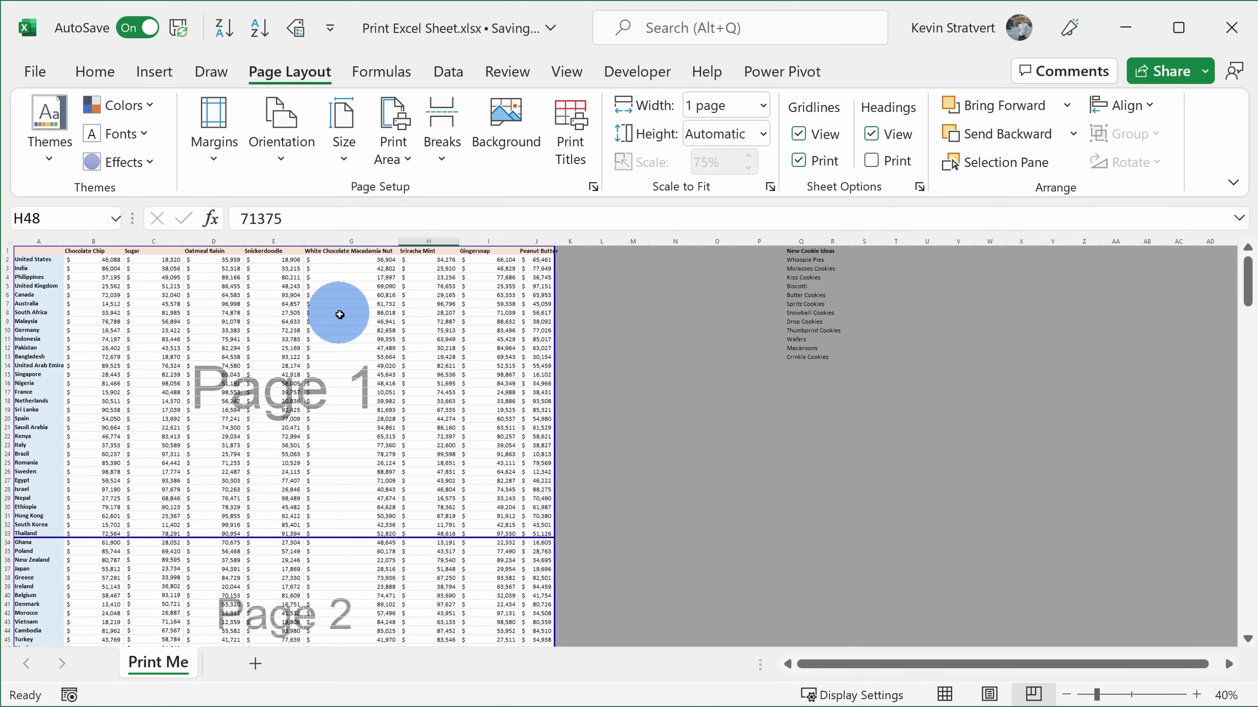
scroll(359, 318, "down", 3)
left_click(379, 525)
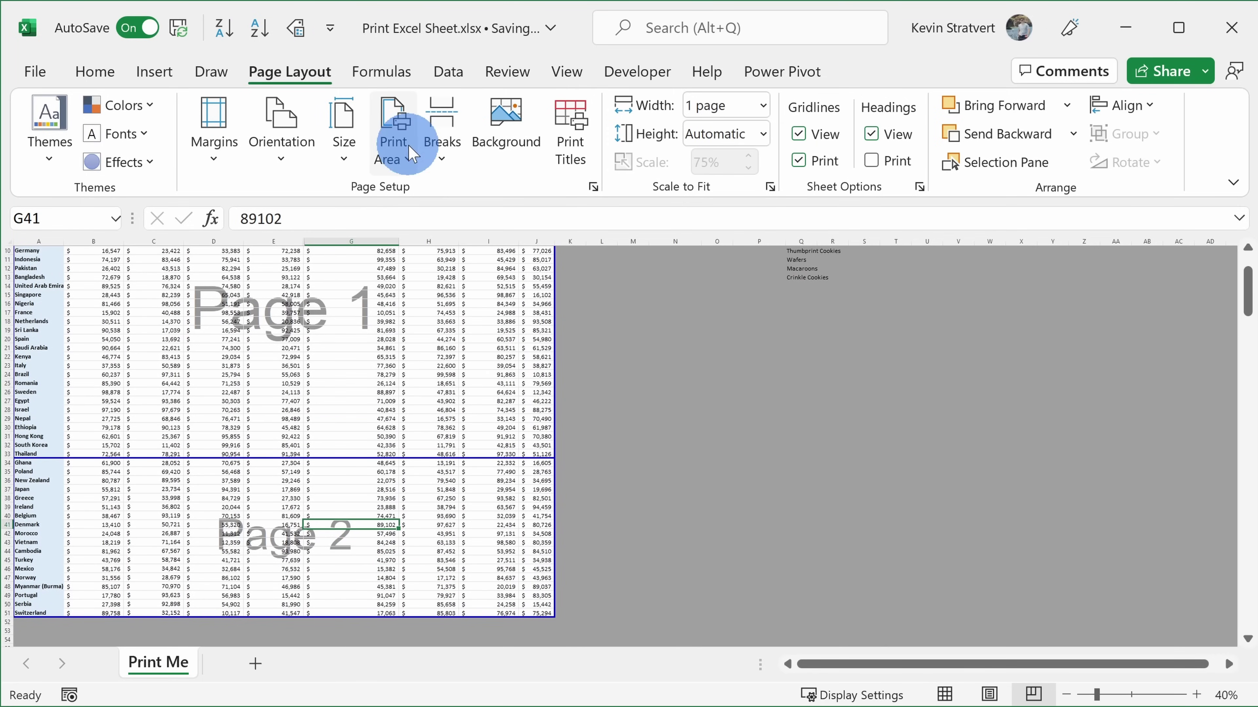
left_click(441, 126)
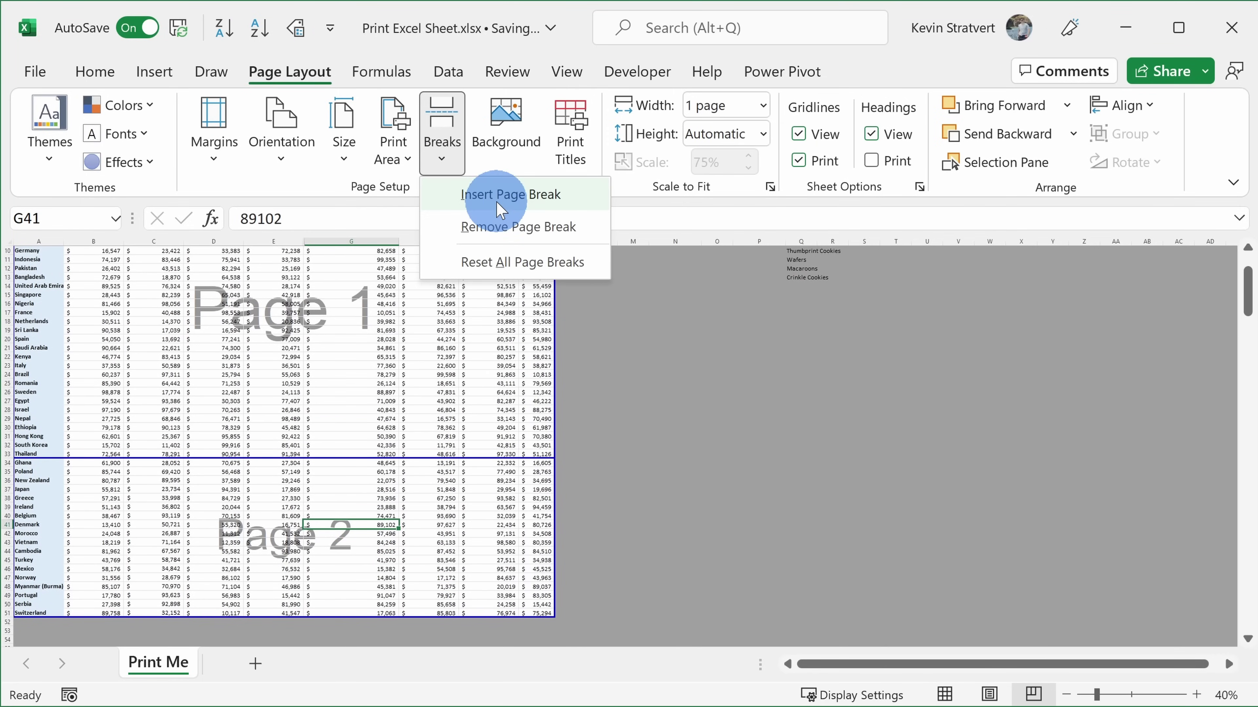
left_click(501, 209)
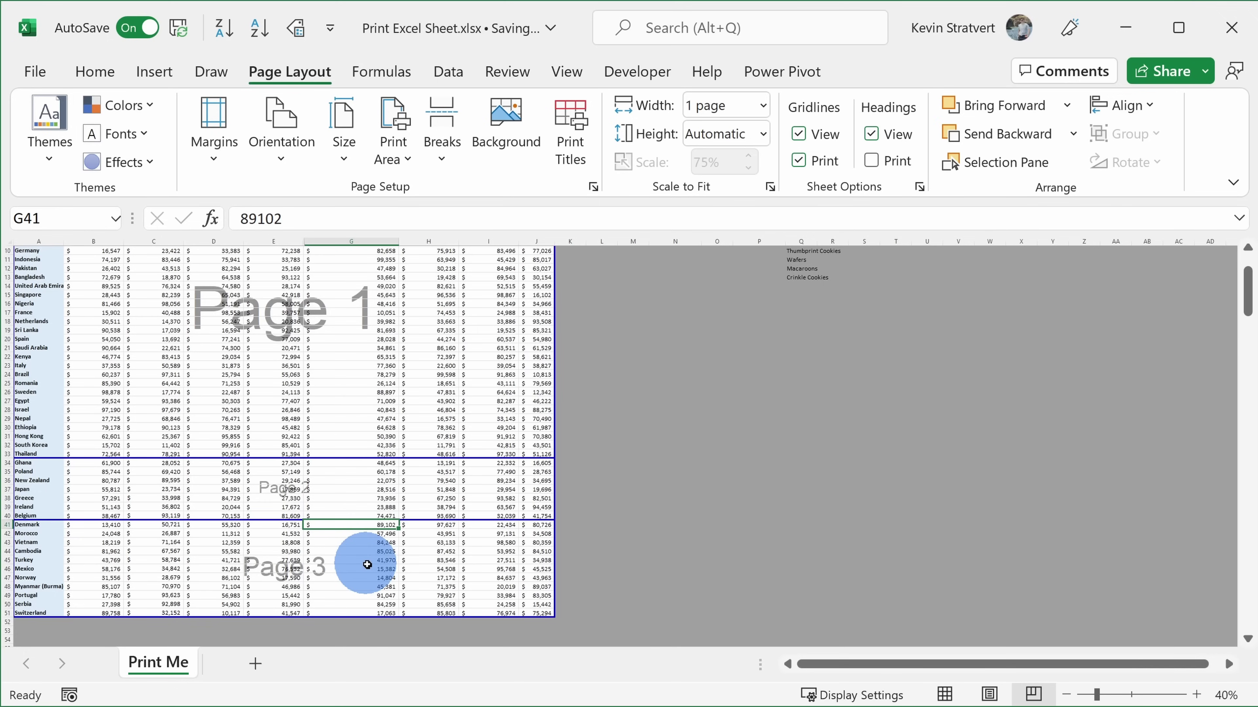
left_click(442, 130)
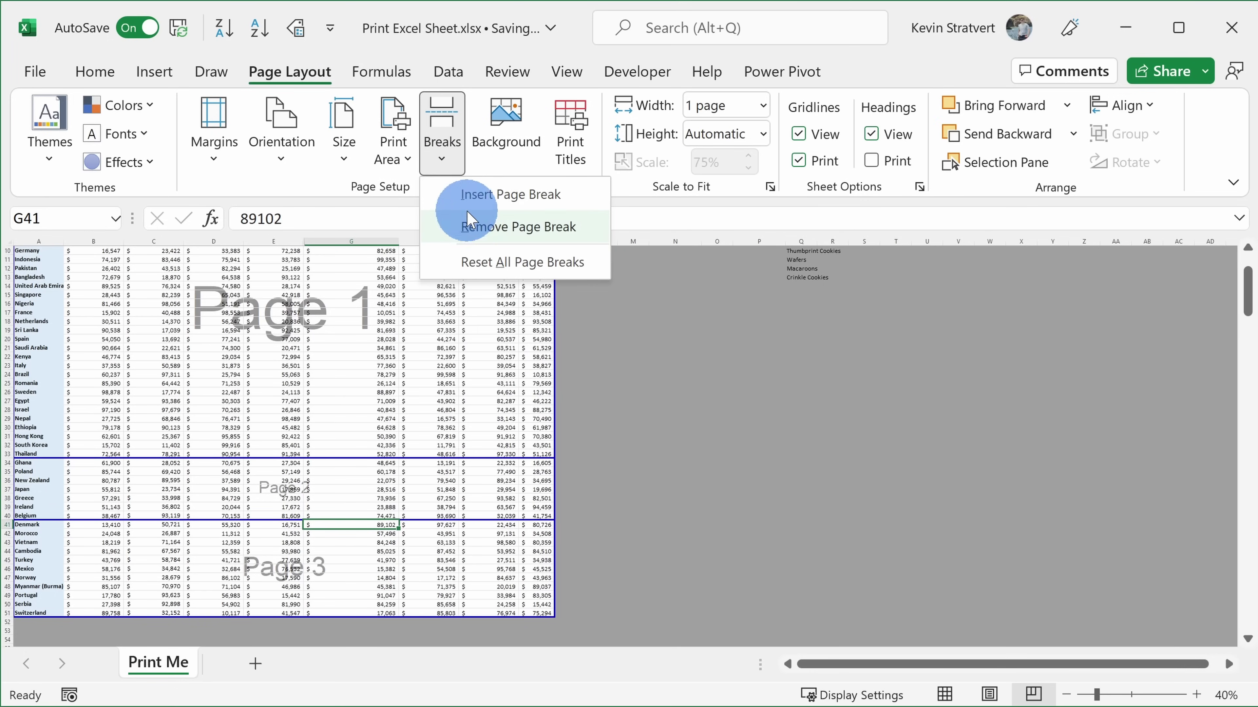
left_click(470, 227)
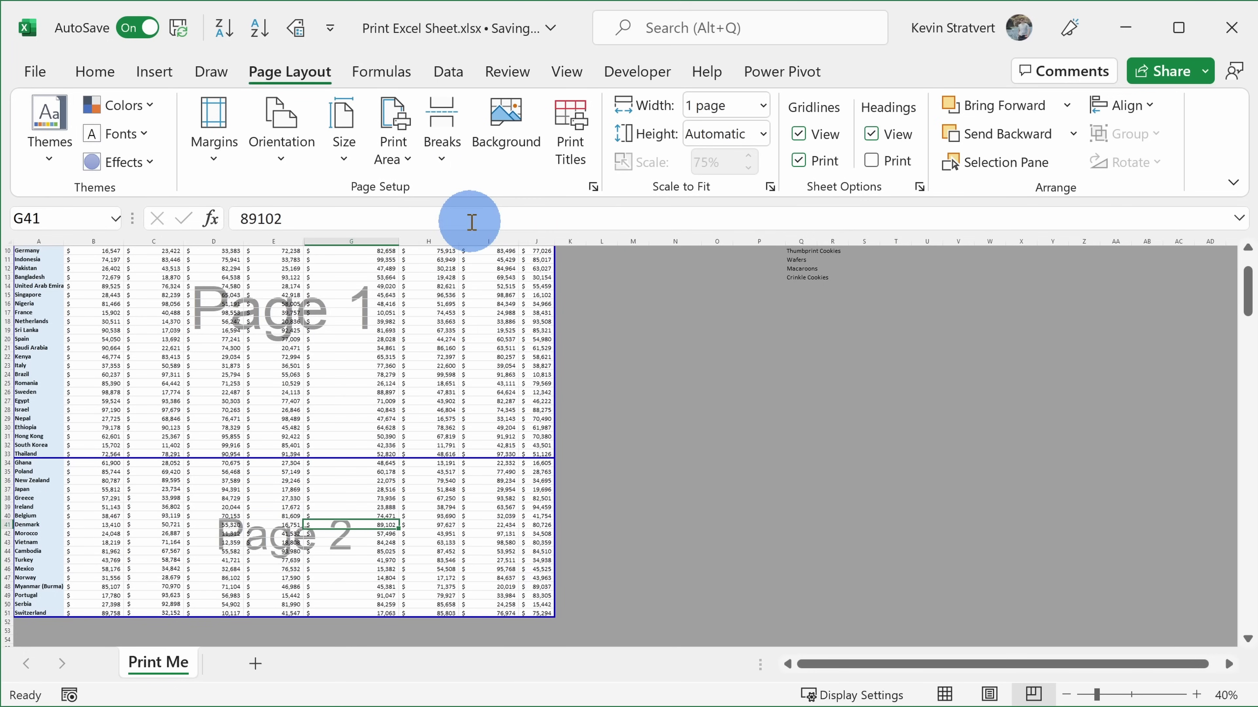
left_click(441, 154)
left_click(471, 194)
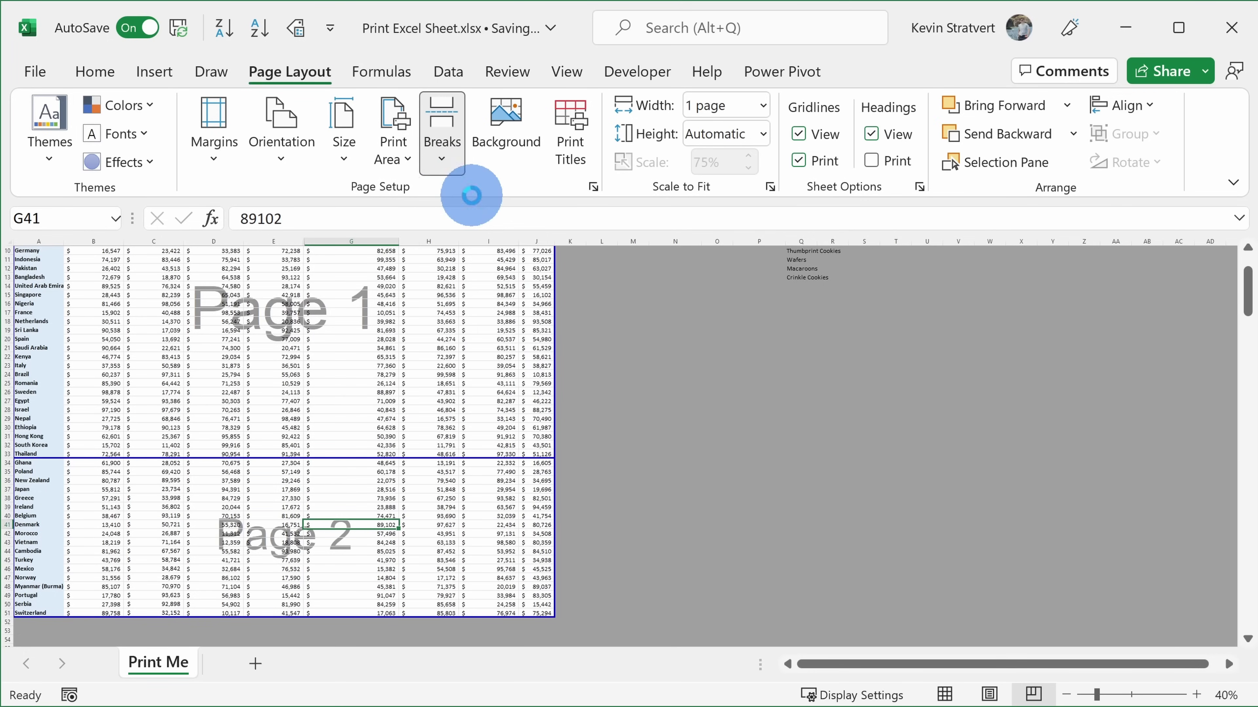
left_click_drag(396, 520, 427, 521)
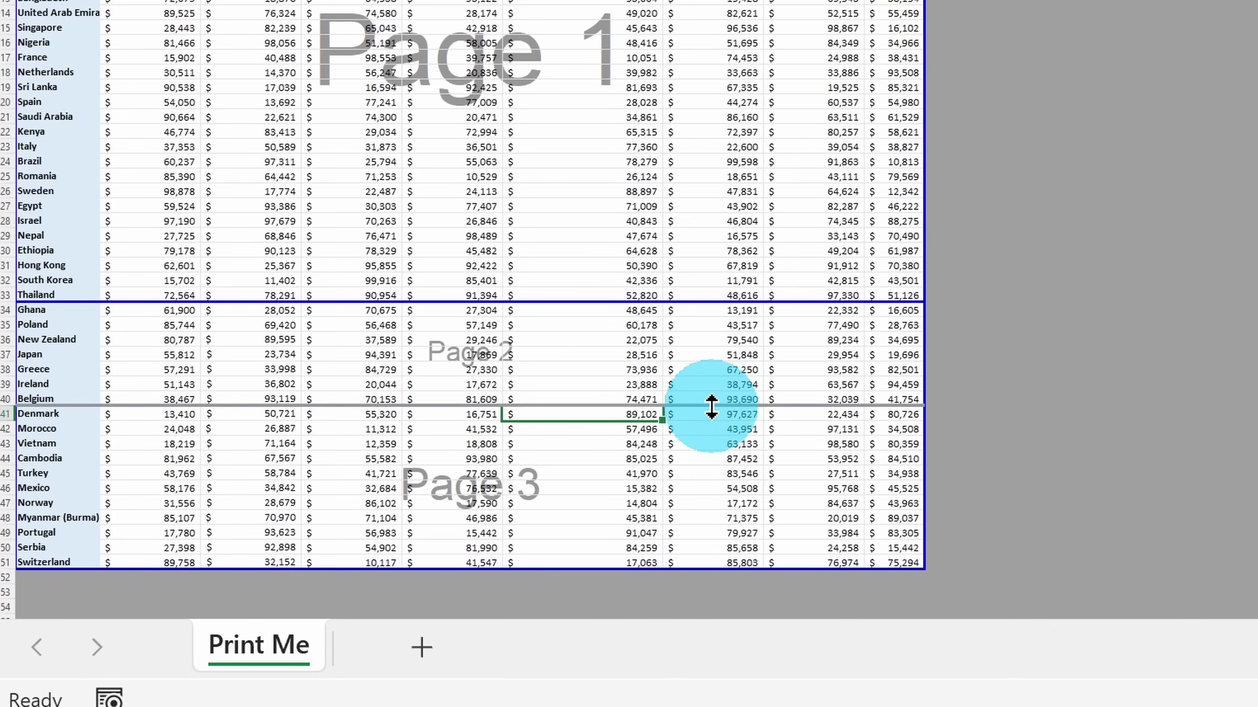
left_click_drag(711, 407, 711, 407)
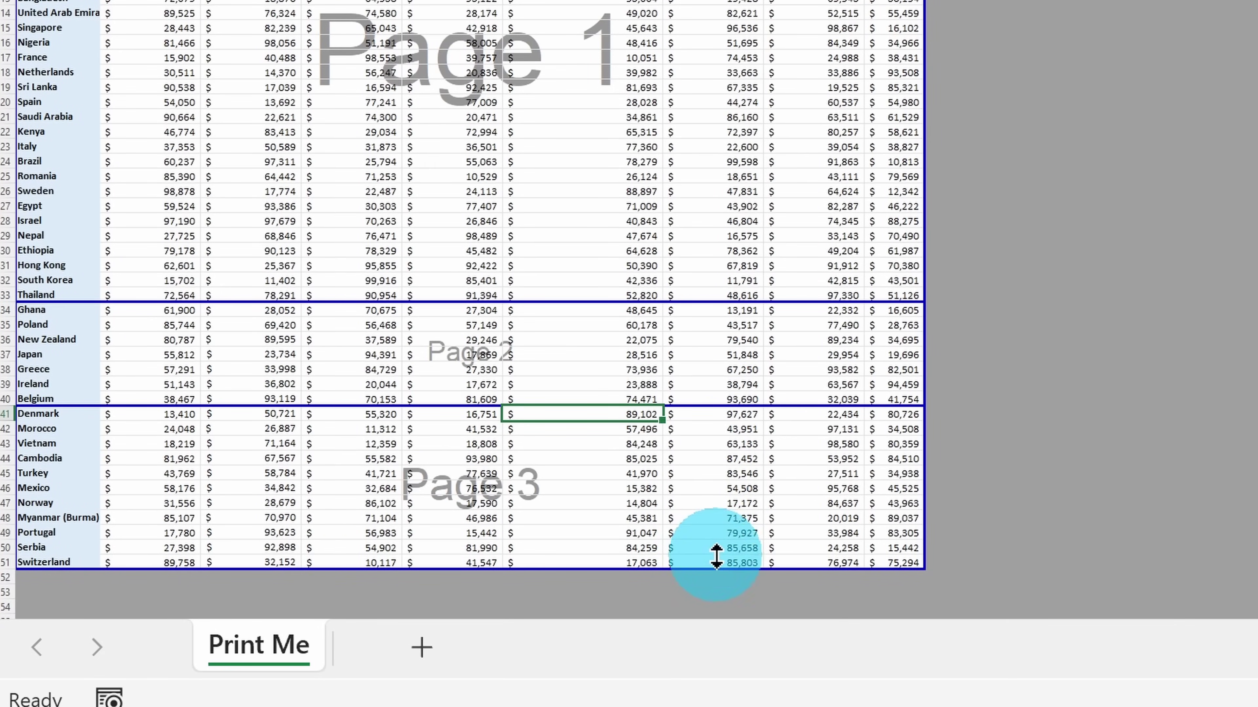
left_click_drag(717, 575, 719, 575)
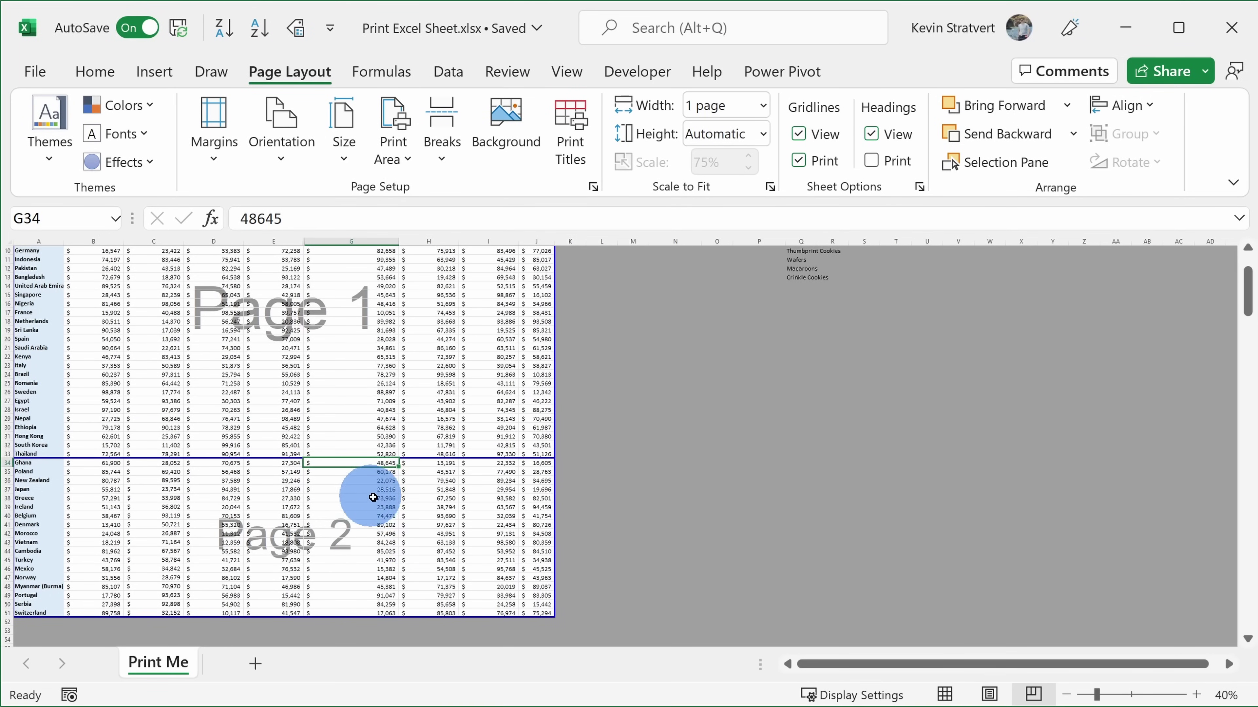
- Switch to Normal view and scroll through the cookie sales sheet
left_click(944, 696)
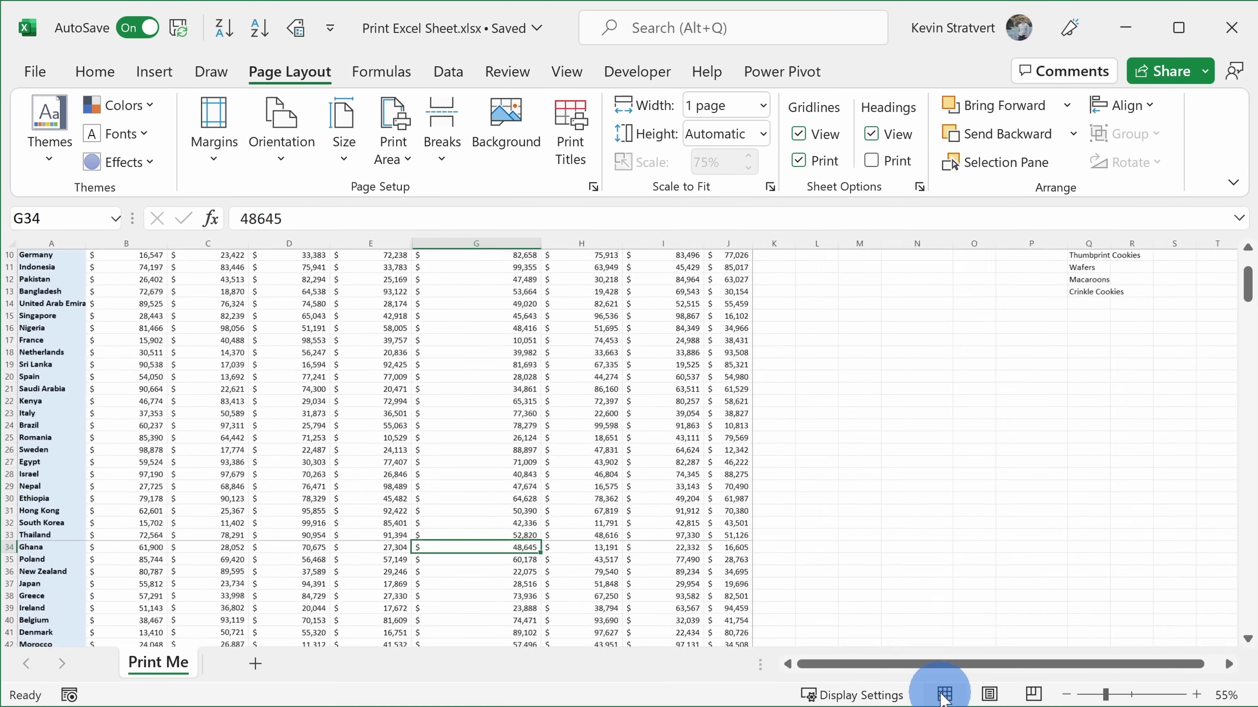
scroll(765, 495, "up", 3)
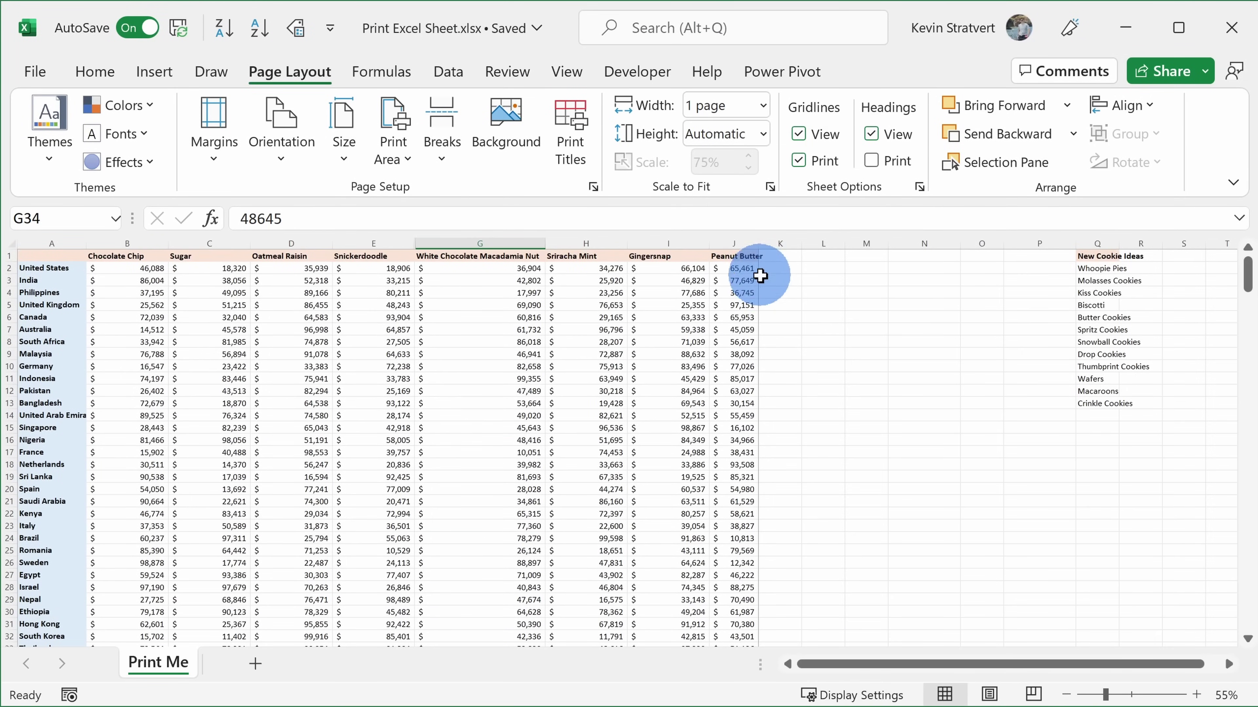
scroll(760, 297, "down", 8)
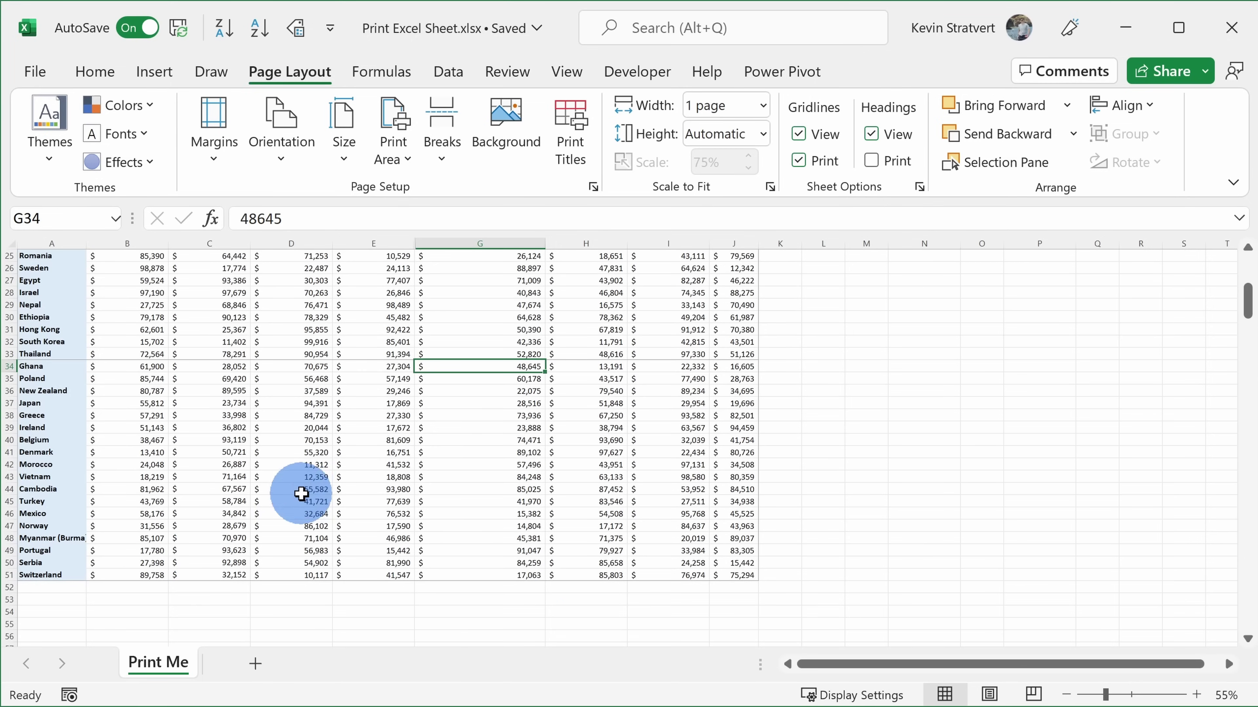
scroll(422, 537, "up", 7)
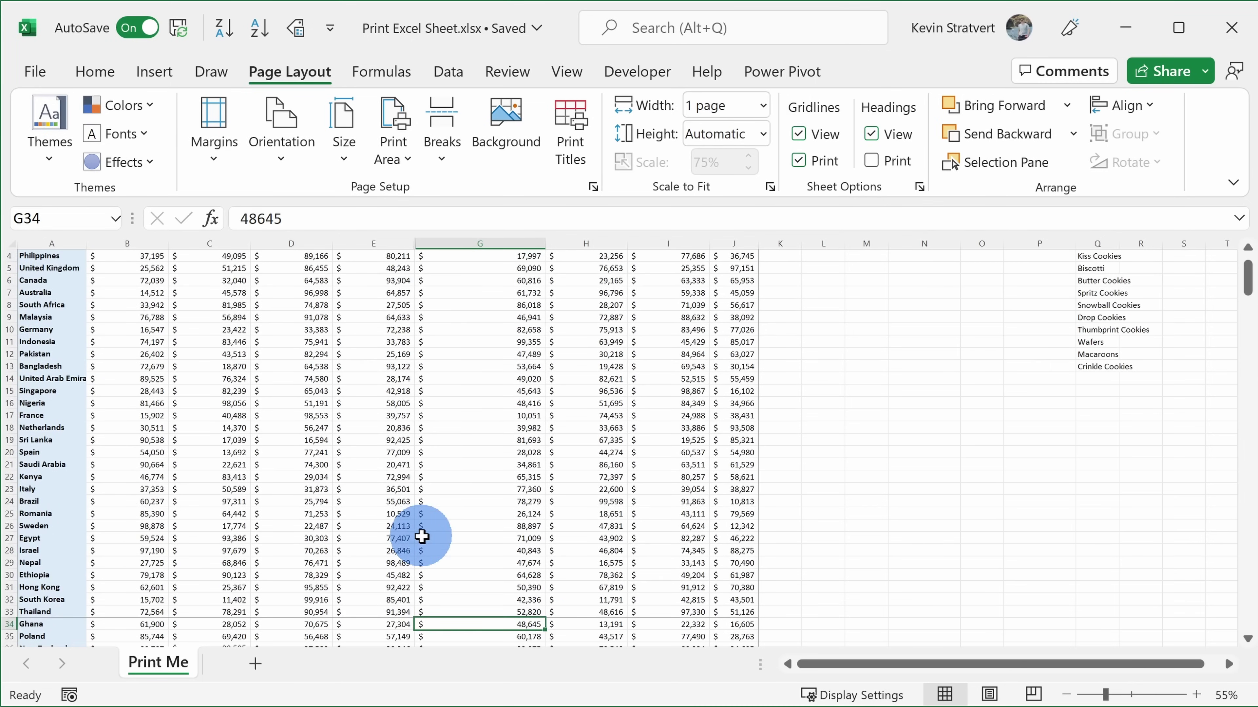
key("ctrl+p")
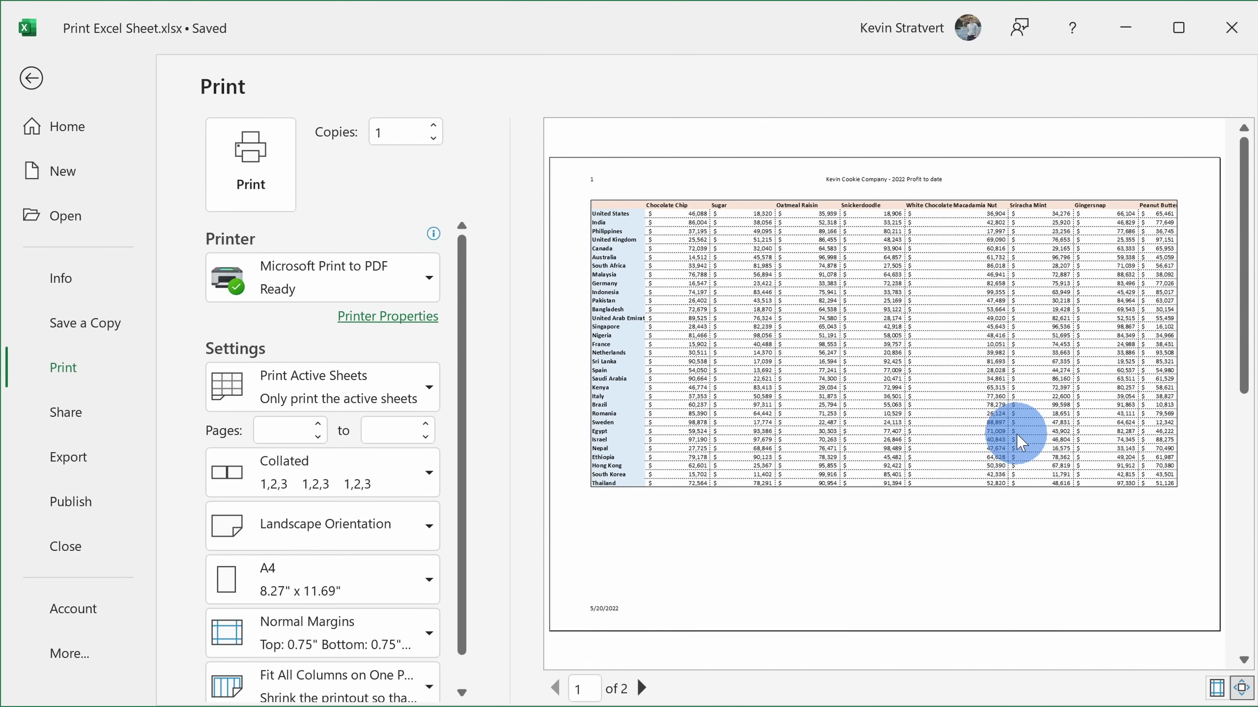
- Print the 2-page preview to Microsoft Print to PDF
left_click(277, 176)
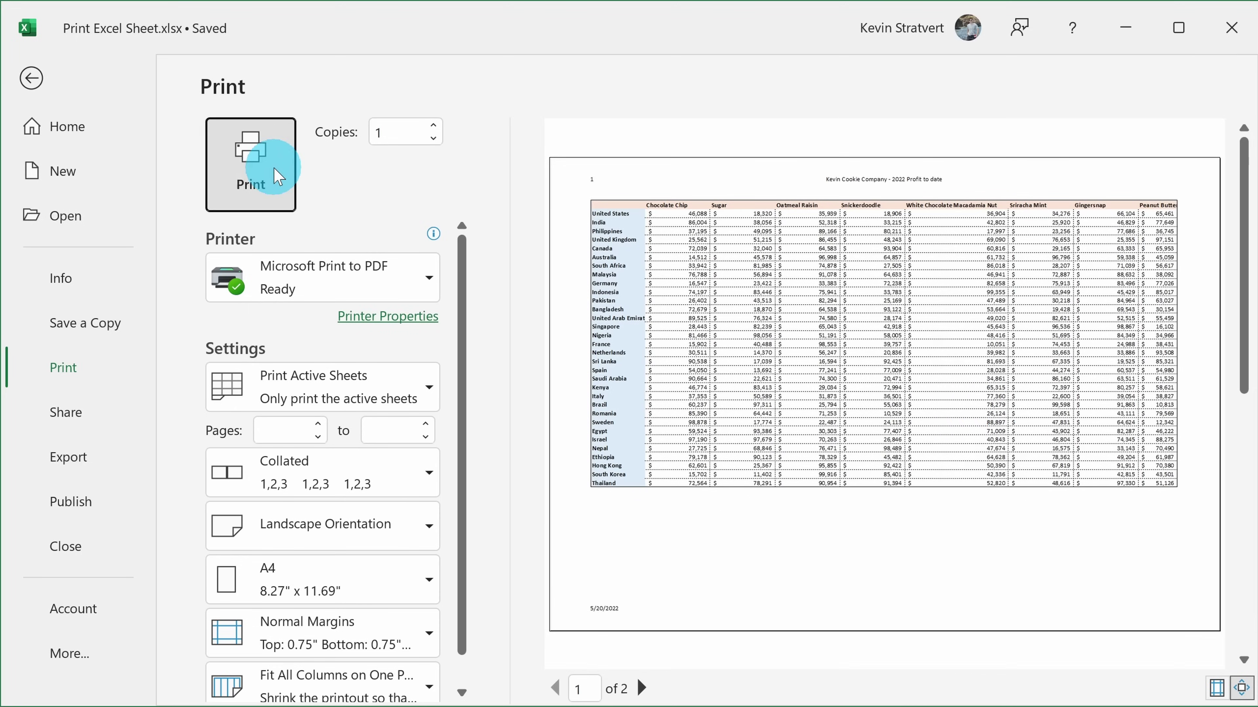